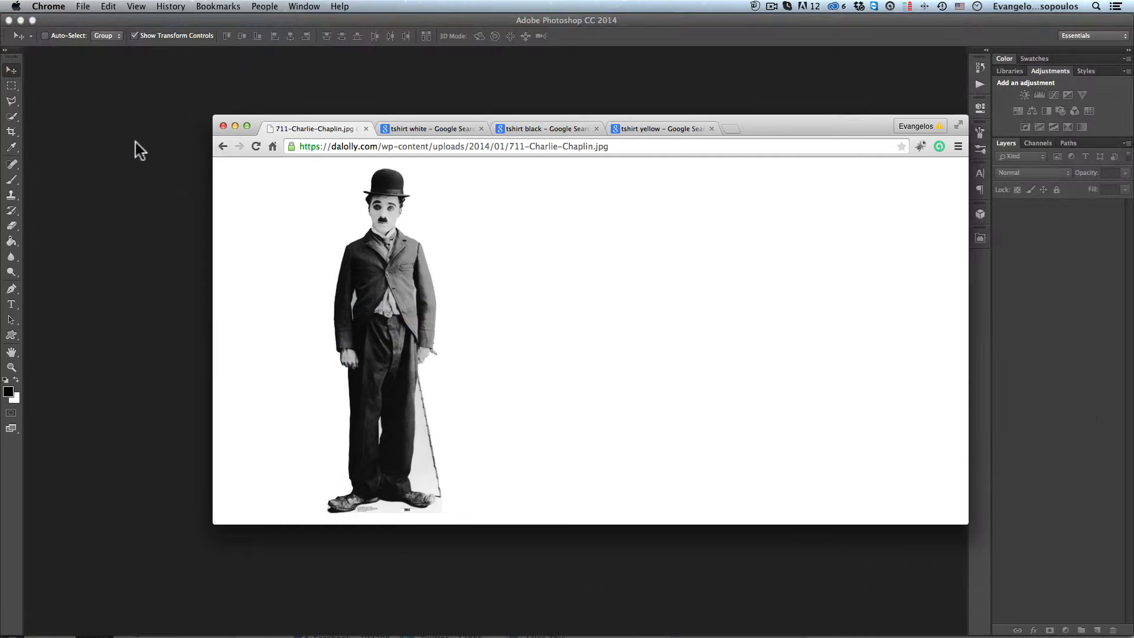
Step: Copy the full-length Charlie Chaplin photo from the browser page to the clipboard
drag(264, 119, 362, 93)
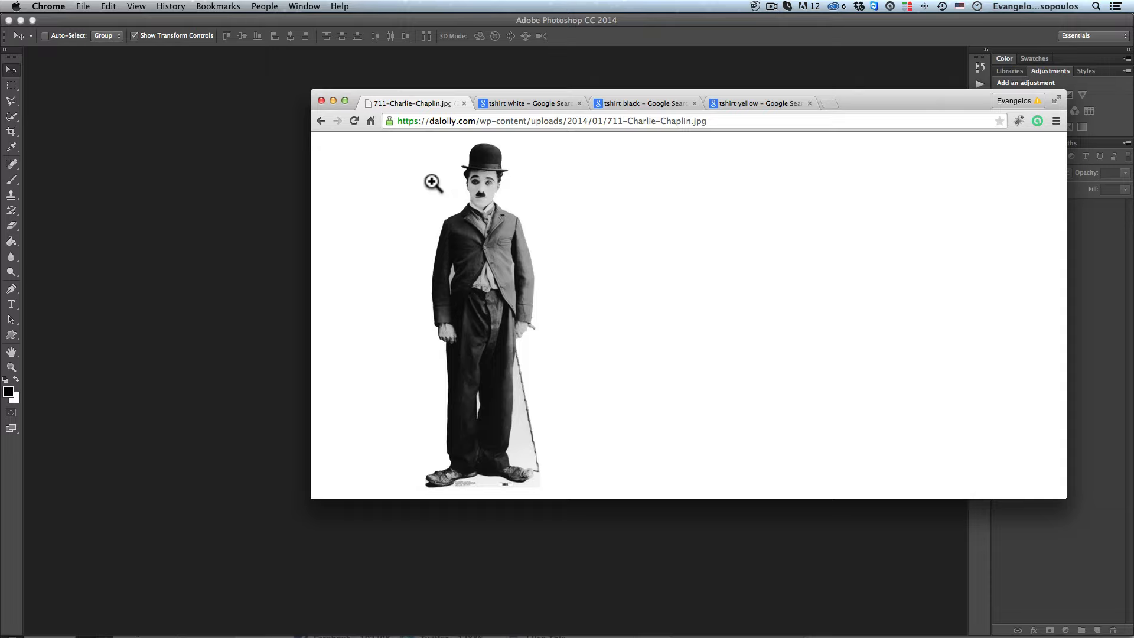
click(466, 211)
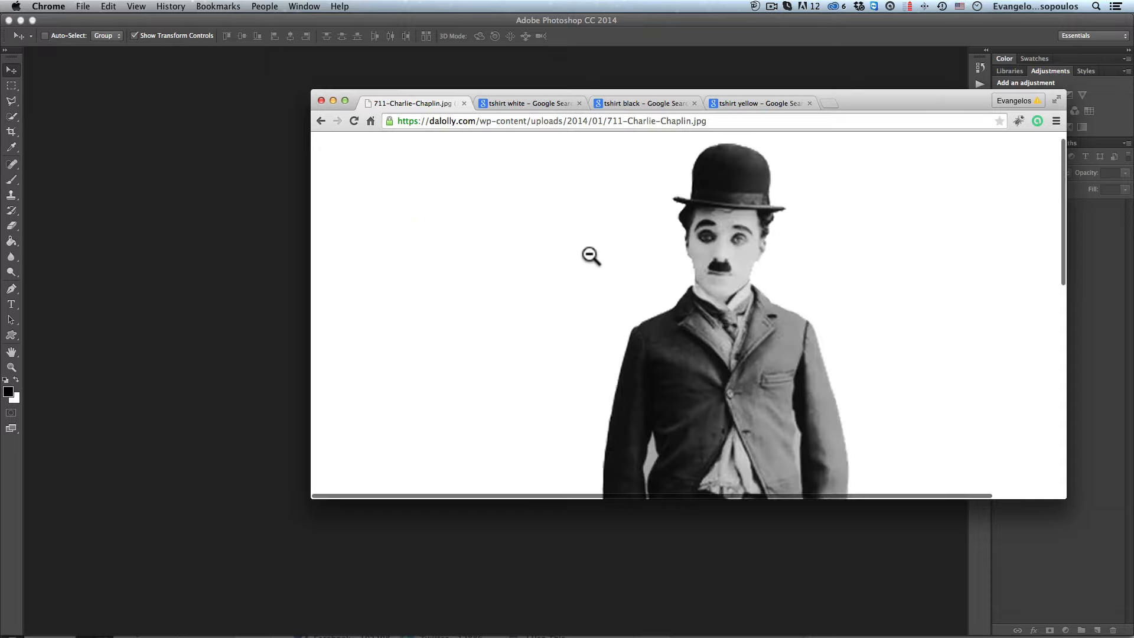
click(589, 255)
right_click(477, 226)
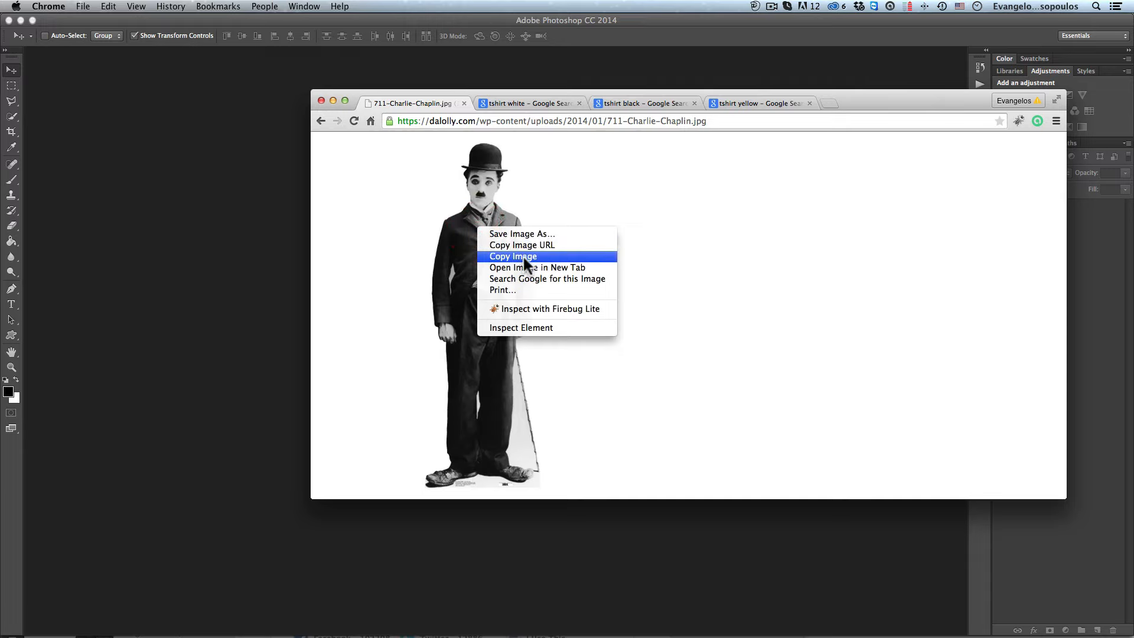
click(524, 257)
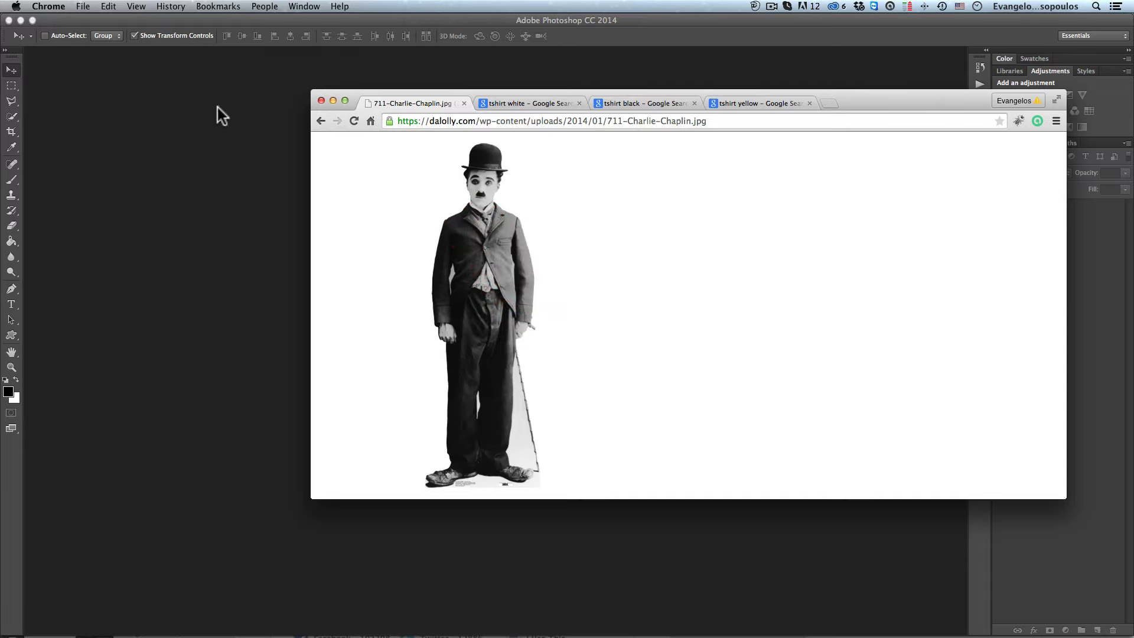
Step: Switch to Photoshop and create a clipboard-sized 1400 × 1494 pixel document named "Charlie Chaplin"
click(171, 126)
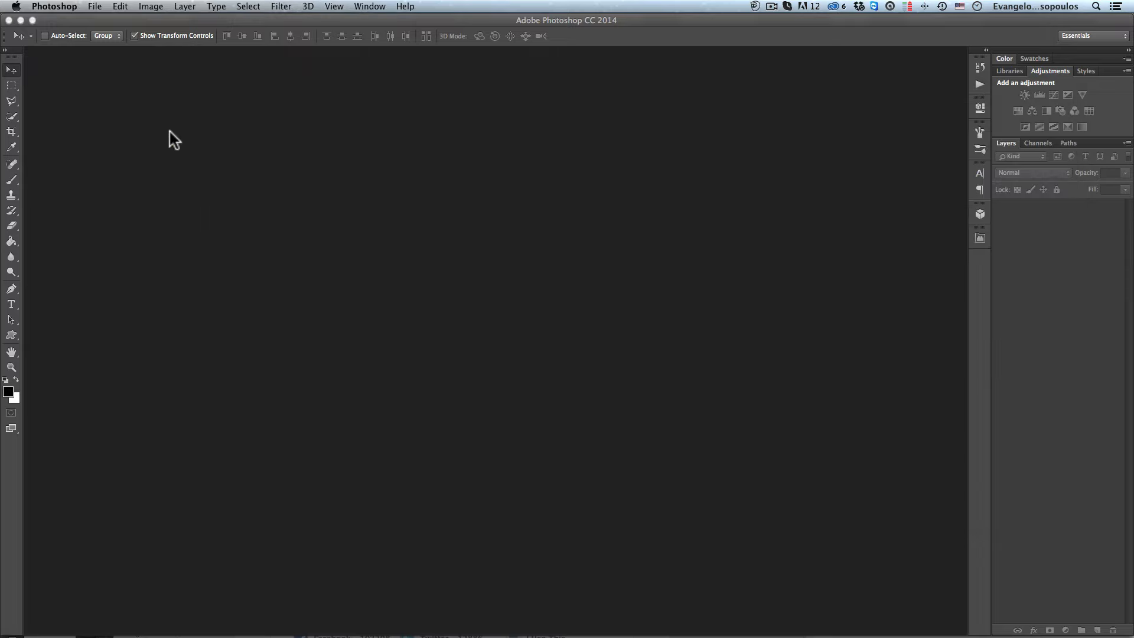
click(94, 7)
click(99, 22)
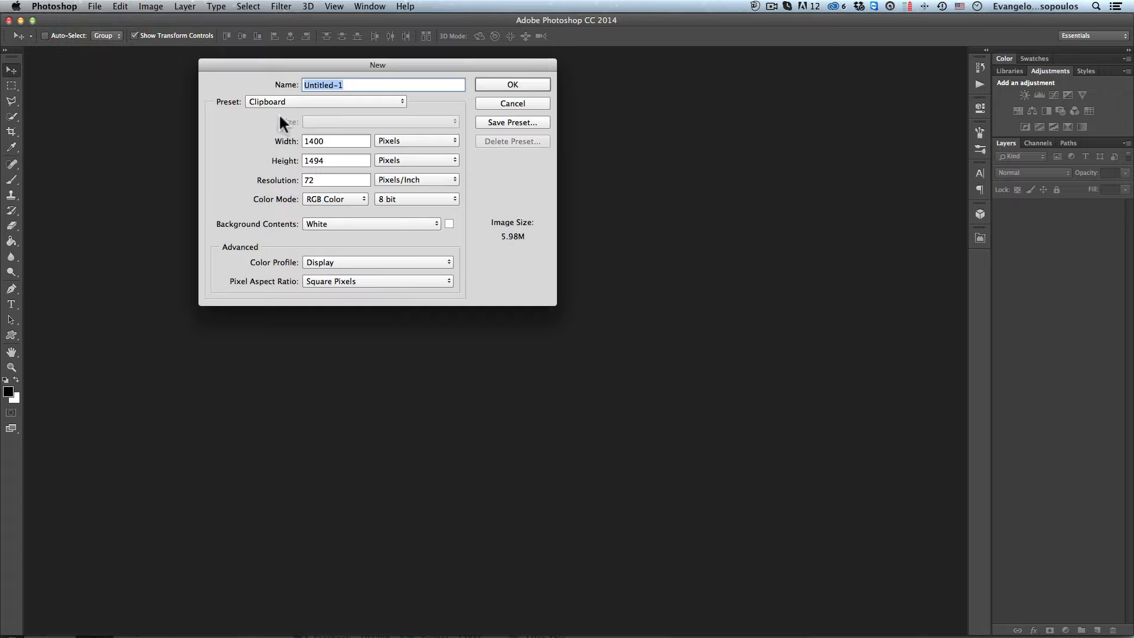
drag(250, 66, 298, 87)
key(Tab)
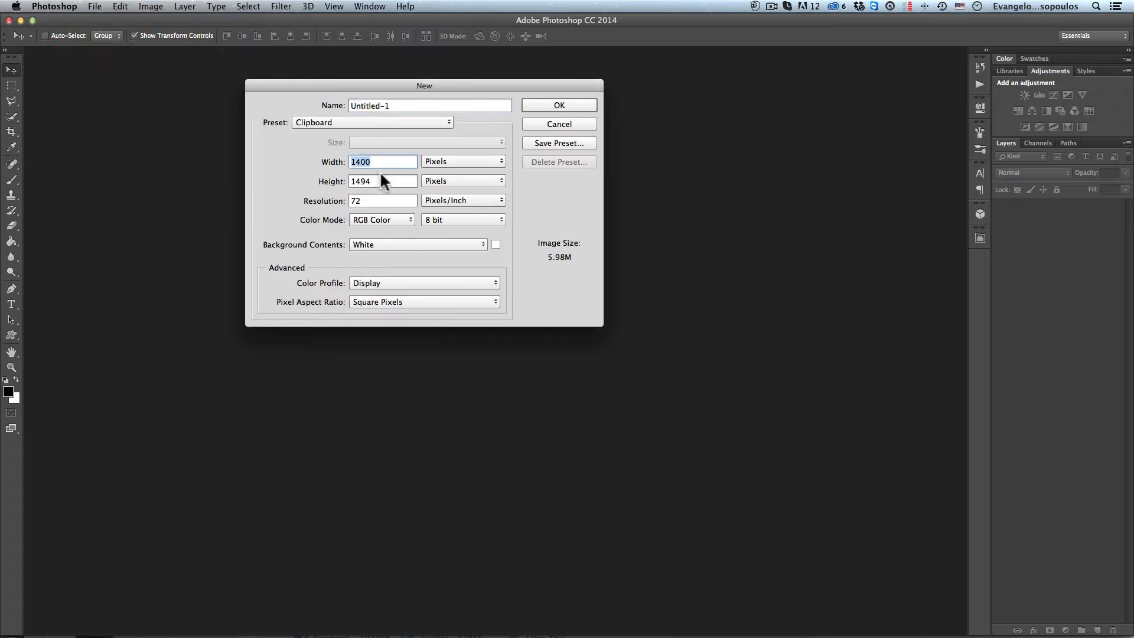
double_click(381, 178)
click(396, 106)
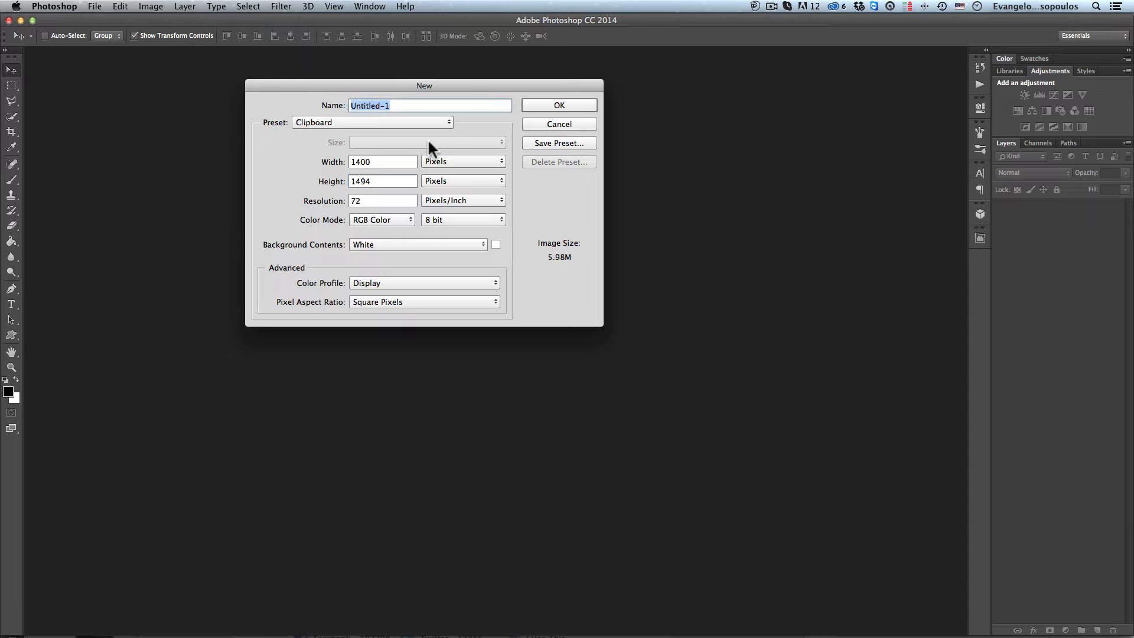
key(shift)
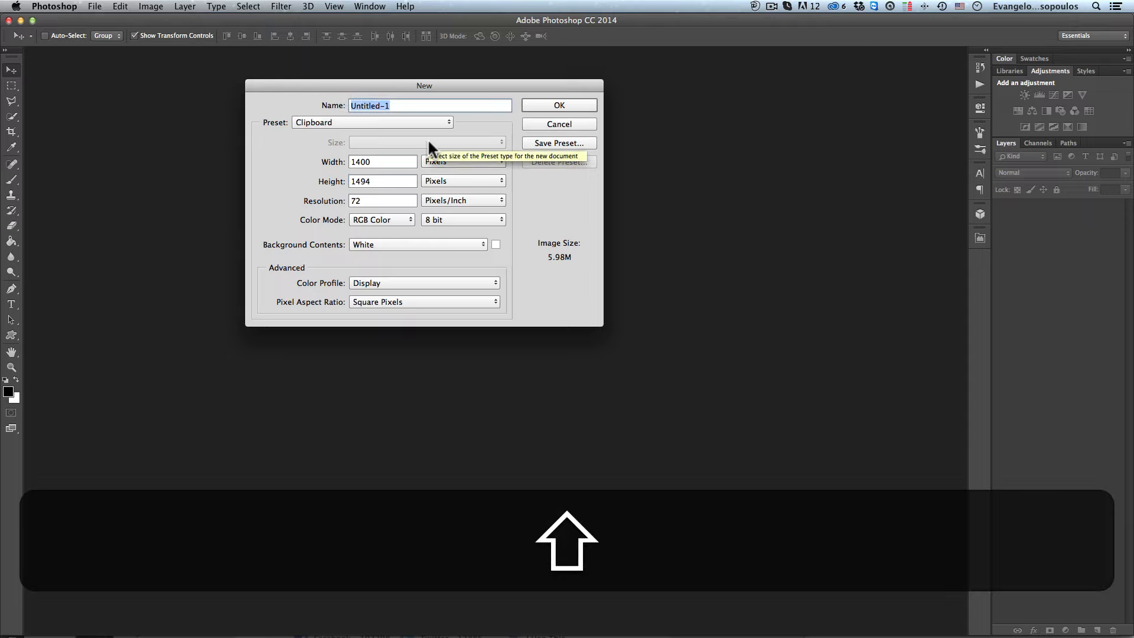
text(Charl)
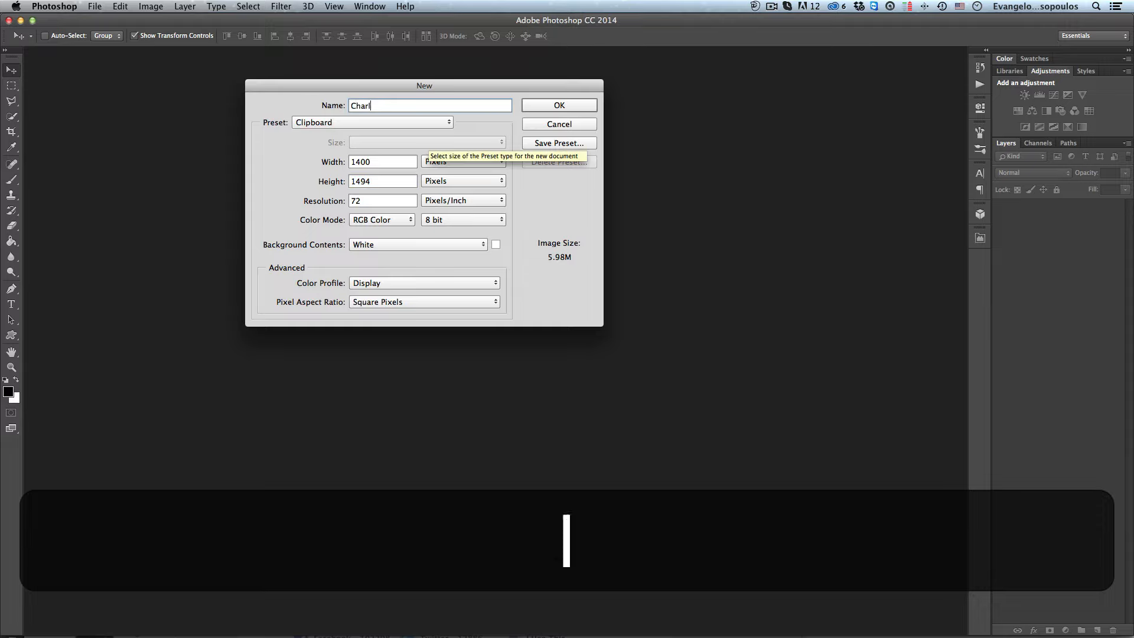
text(ie Chaplin)
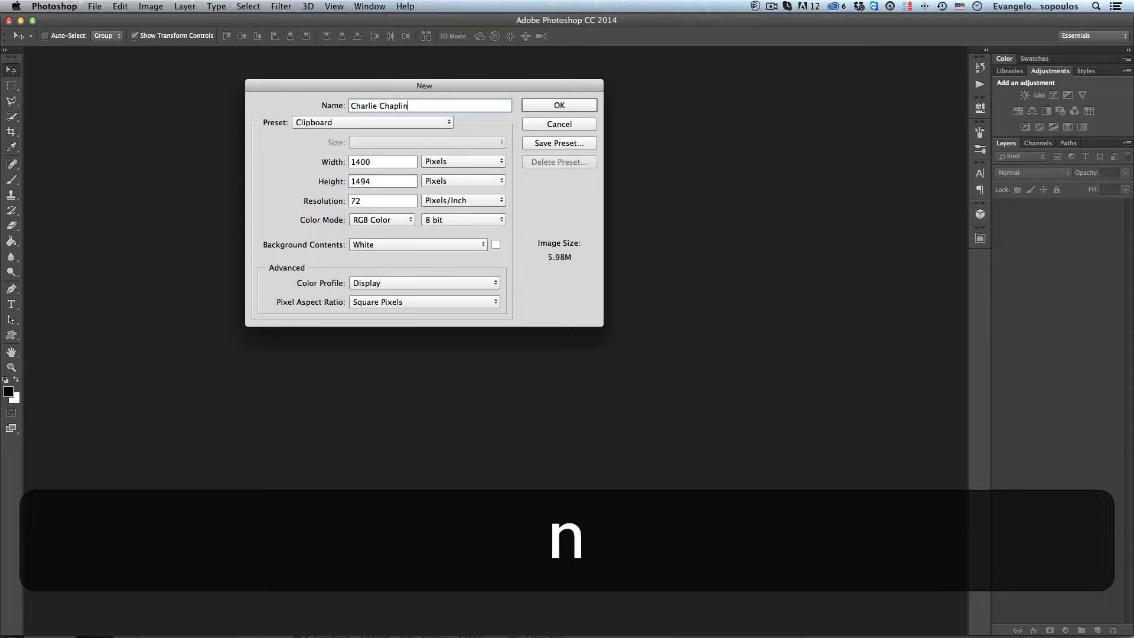
key(Return)
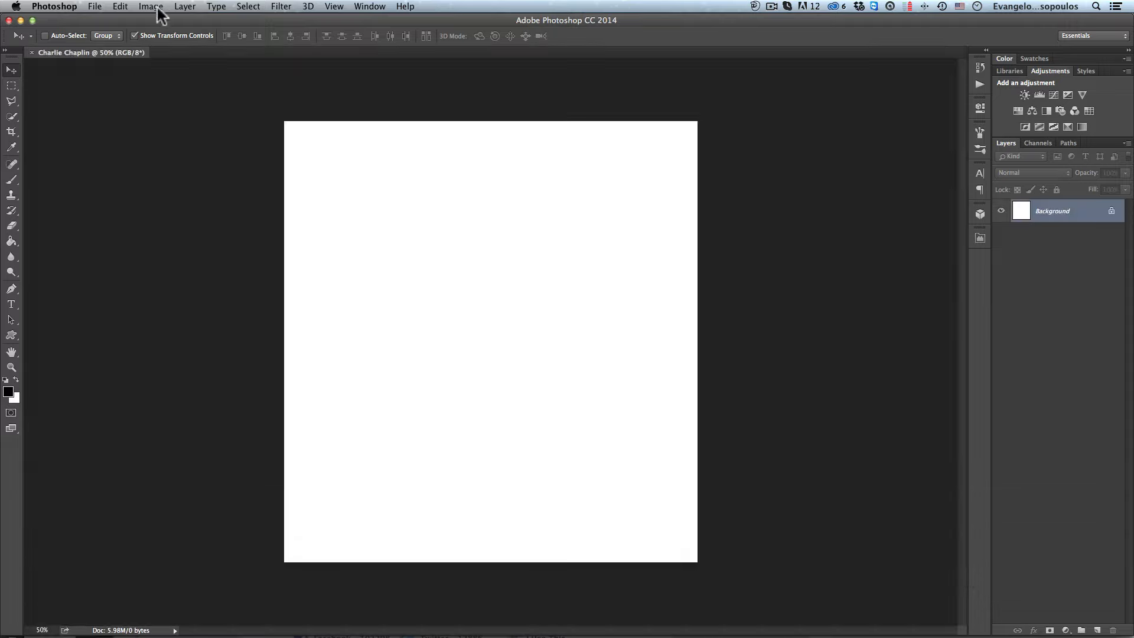
Step: Paste the copied photo into the document and delete the Background layer
click(121, 6)
click(155, 113)
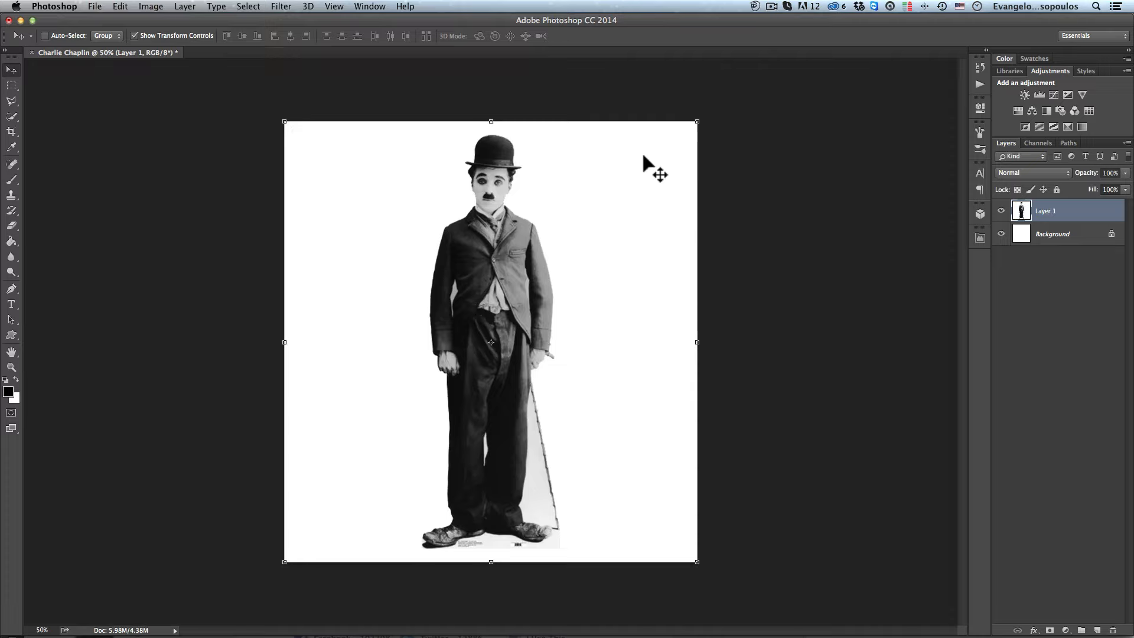
click(1051, 243)
key(BackSpace)
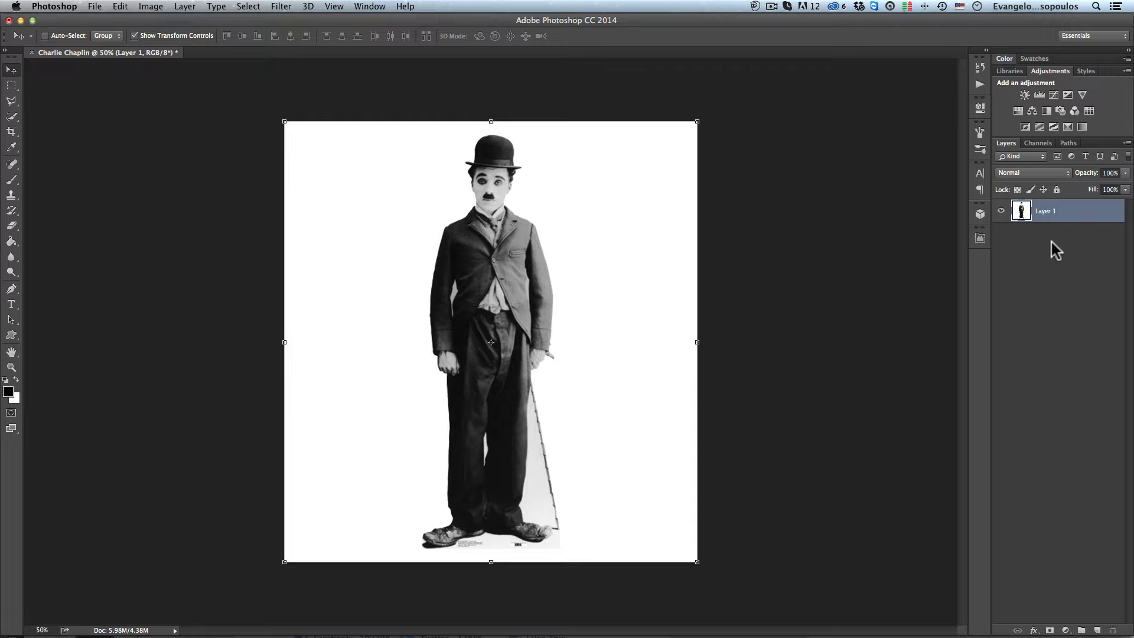
drag(1060, 214, 1095, 627)
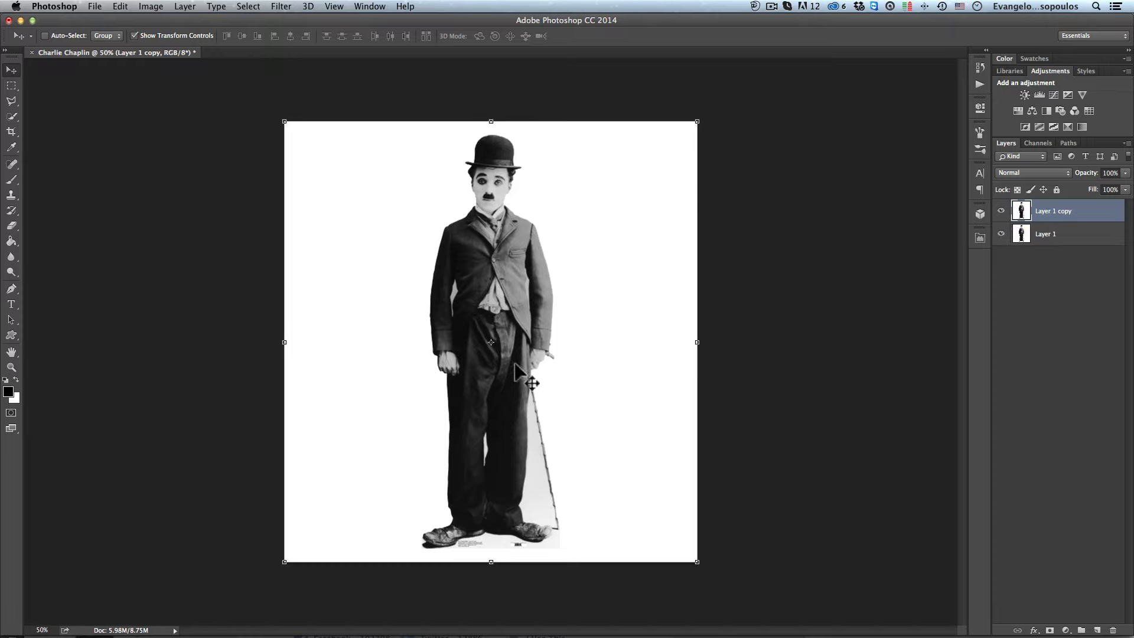
click(1113, 631)
click(649, 227)
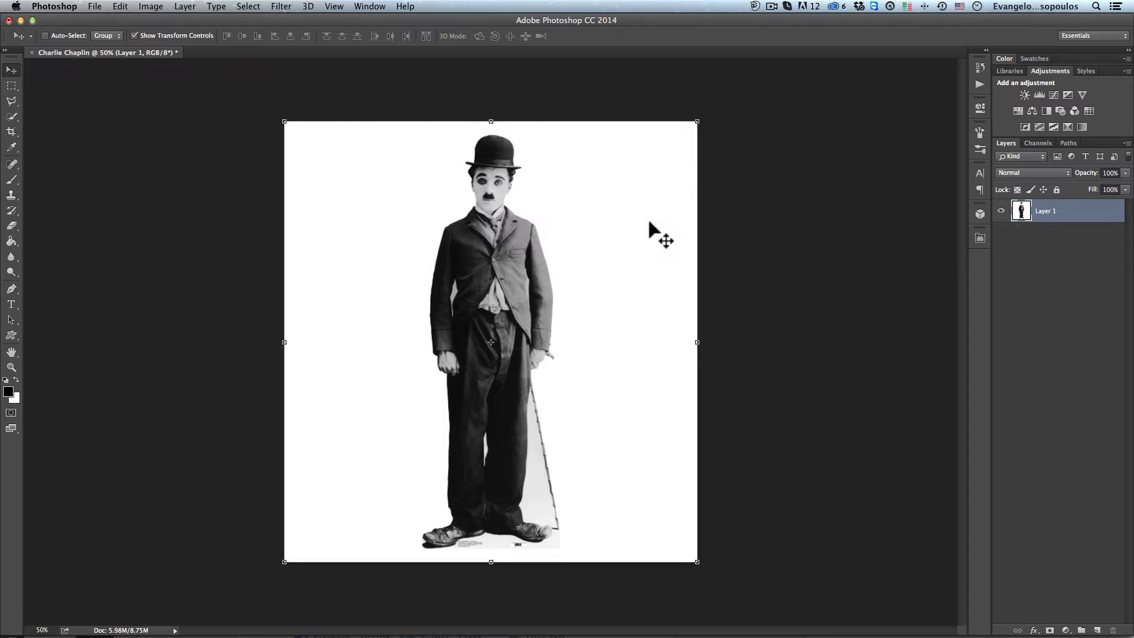
Step: Lasso the fine print and barcode below the shoes, fill the area with the white background colour, and deselect
super+click(485, 533)
super+click(486, 533)
super+click(486, 533)
super+click(486, 533)
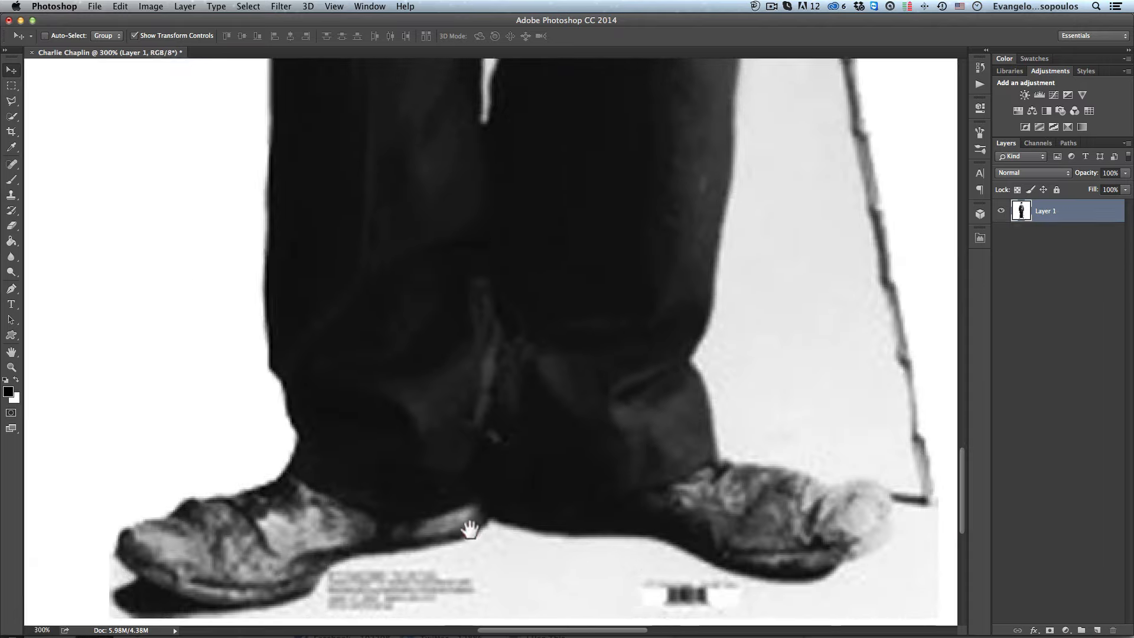
drag(471, 529, 484, 389)
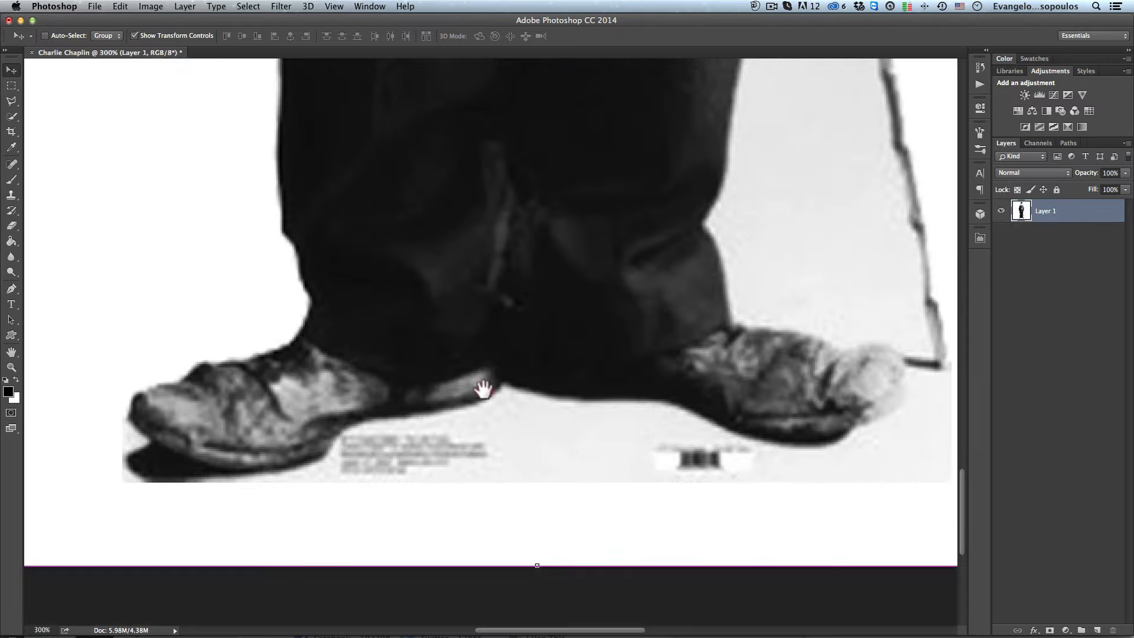
click(12, 103)
drag(11, 102, 51, 102)
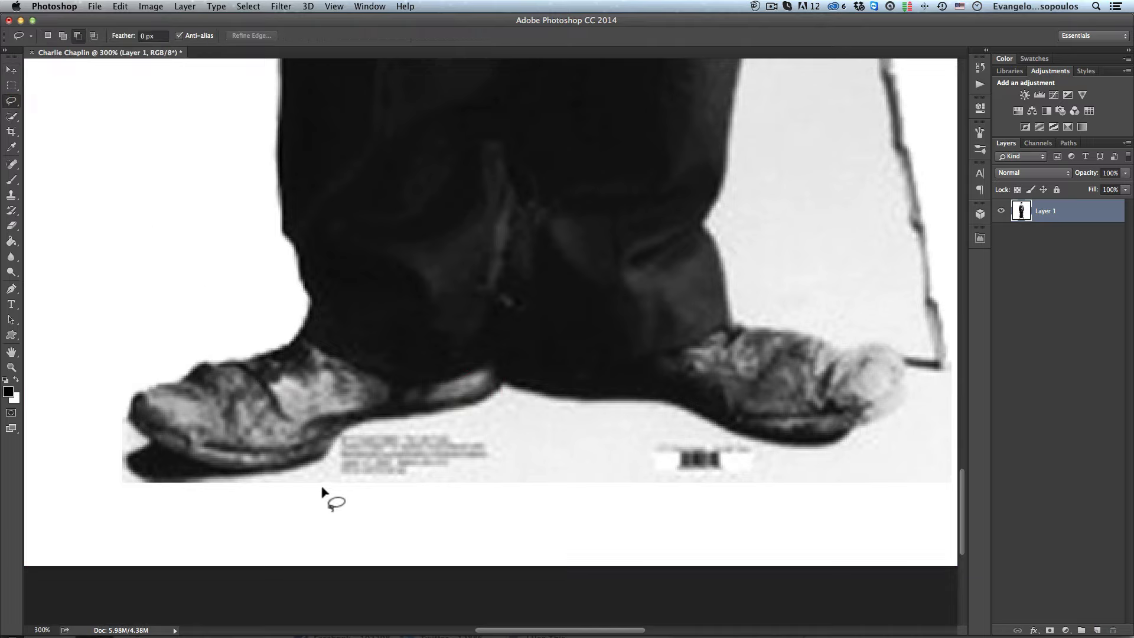
mouse_move(322, 491)
mouse_down()
mouse_move(340, 438)
mouse_move(376, 428)
mouse_move(720, 433)
mouse_move(783, 473)
mouse_move(723, 550)
mouse_move(374, 566)
mouse_move(279, 488)
mouse_up()
key(BackSpace)
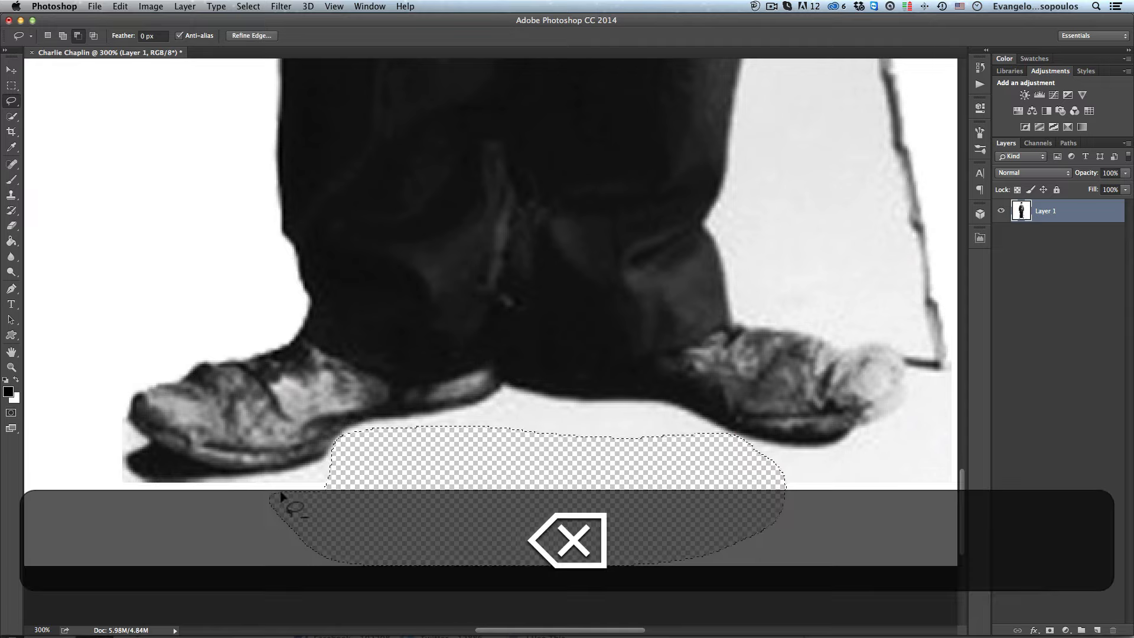
key(ctrl+z)
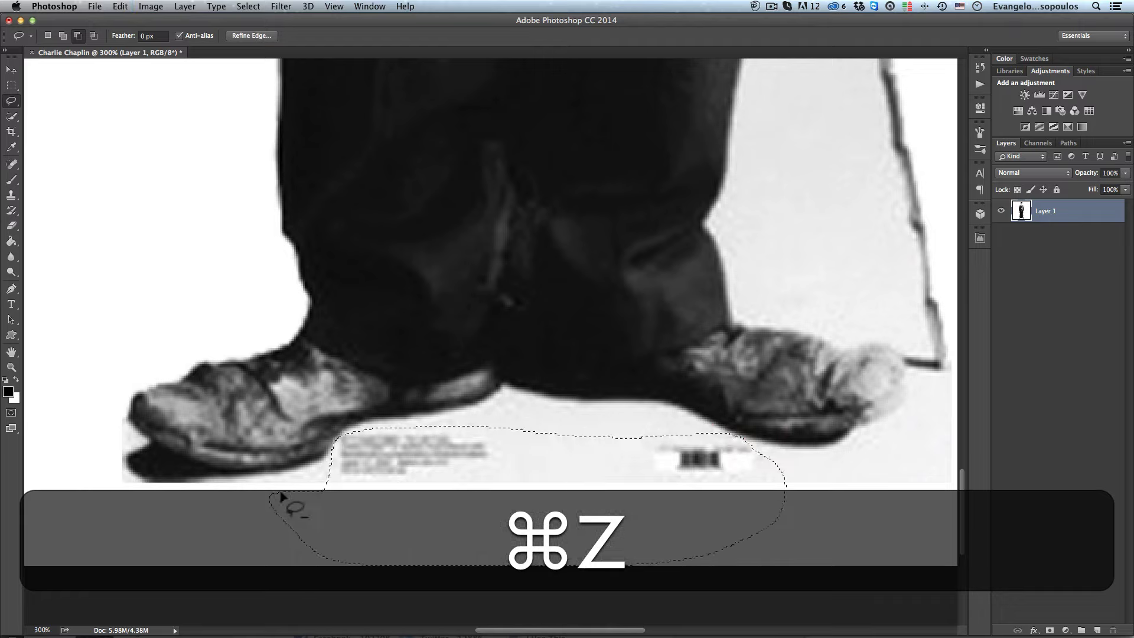
key(ctrl+BackSpace)
key(ctrl+d)
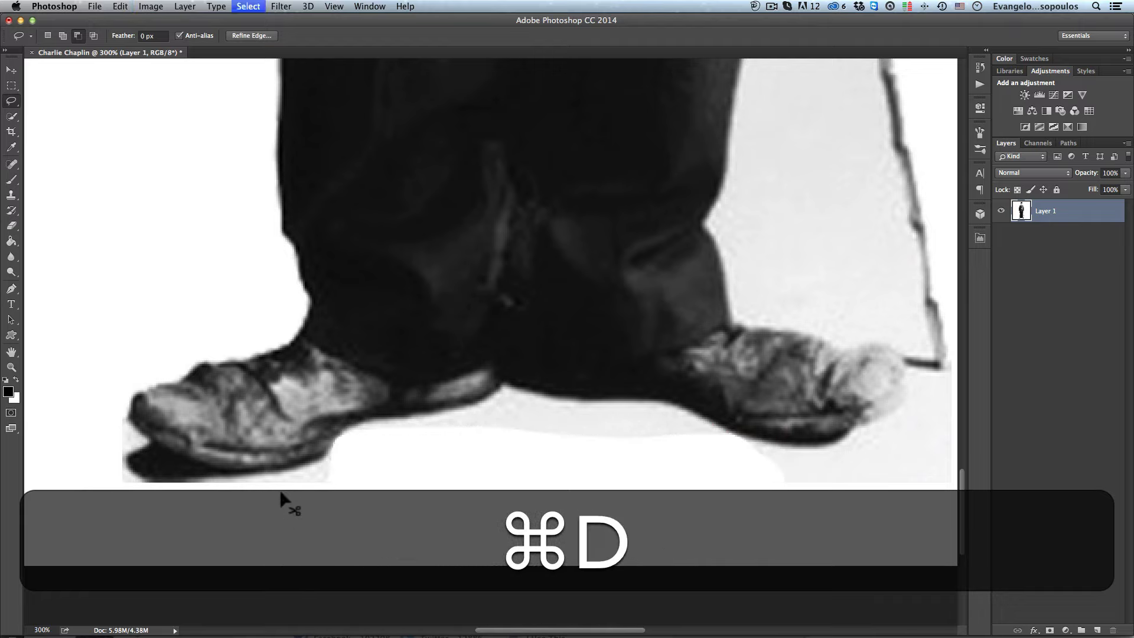
Step: Duplicate Layer 1 and rename the copy "Threshold"
key(ctrl+minus)
key(ctrl+minus)
key(ctrl+minus)
key(ctrl+minus)
key(ctrl+minus)
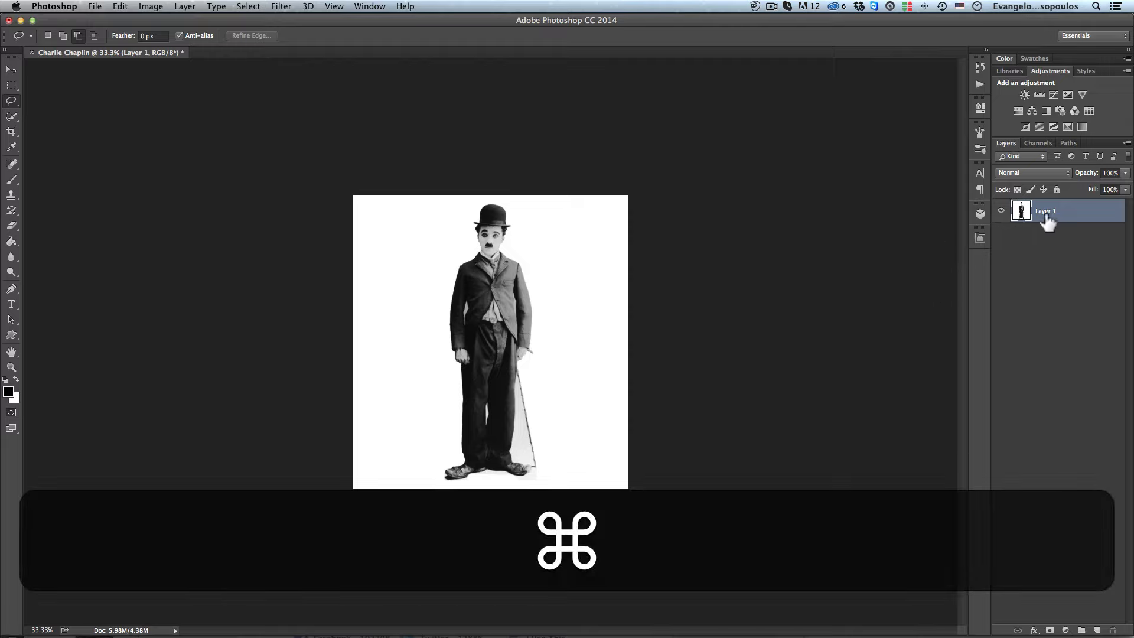
drag(1048, 215, 1097, 630)
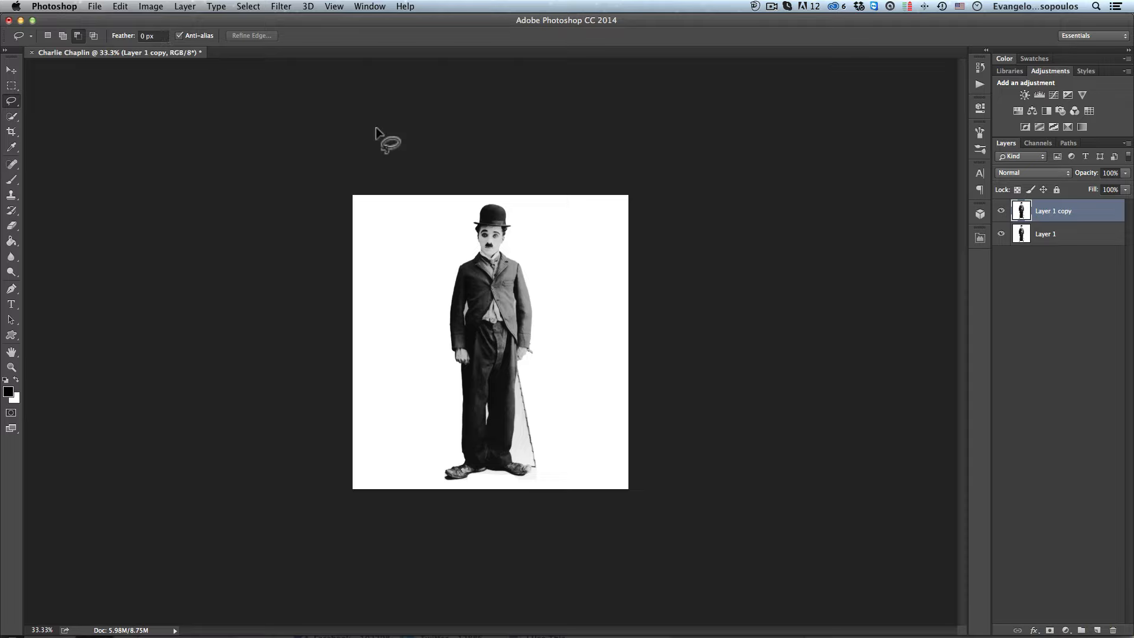
double_click(1055, 211)
text(Thr)
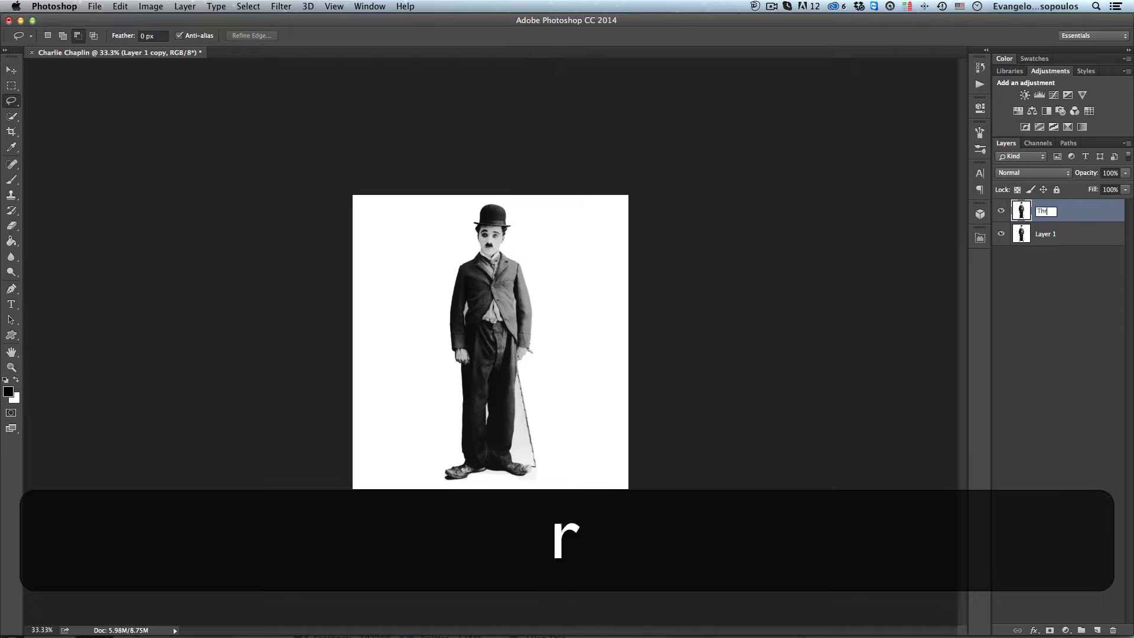
text(eshold)
key(Return)
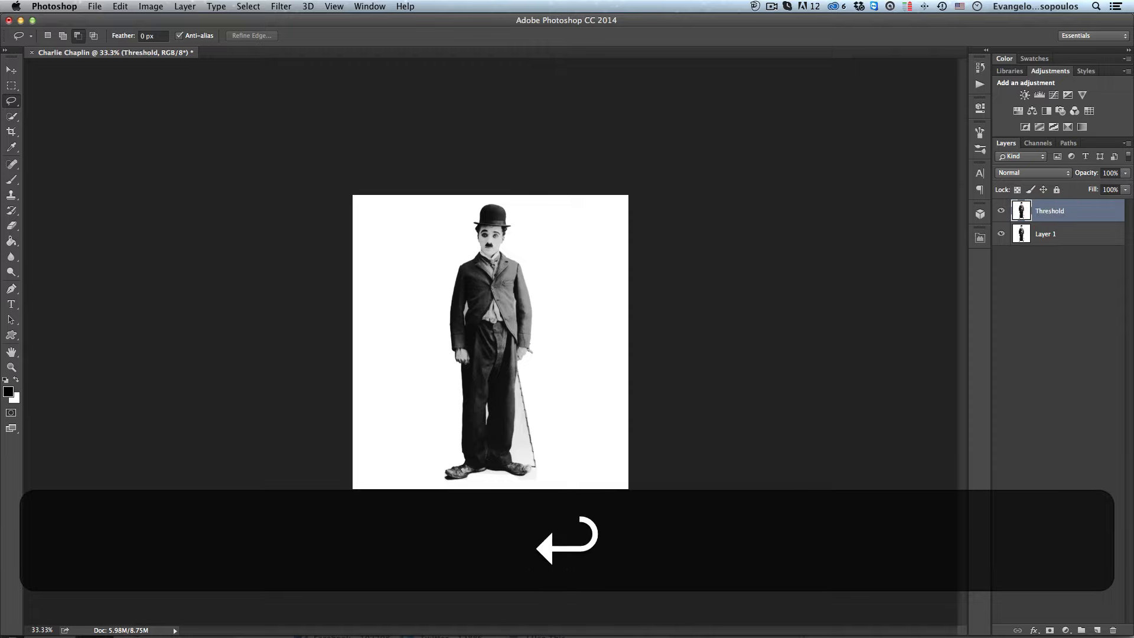
Step: Apply a Threshold adjustment with level 120 to the Threshold layer
click(151, 6)
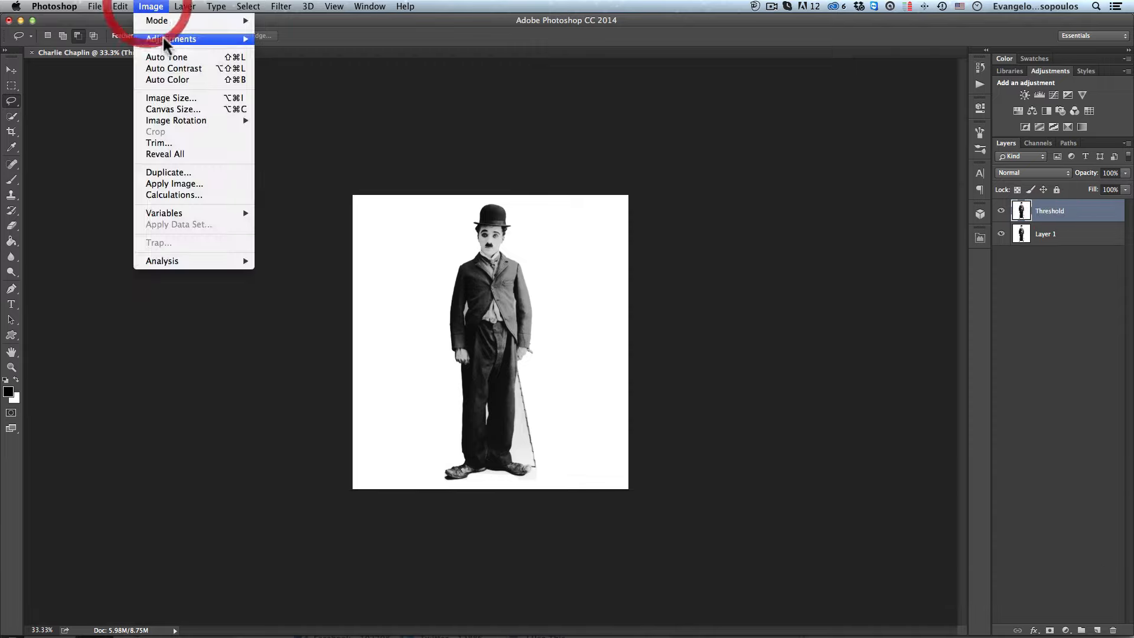
mouse_move(161, 37)
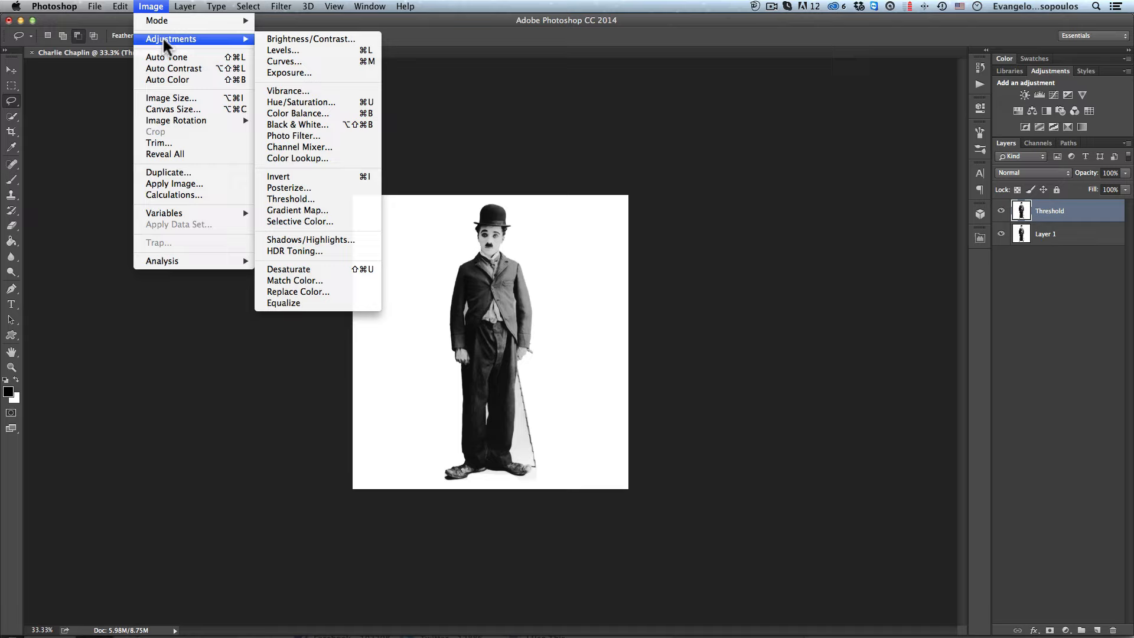
click(317, 198)
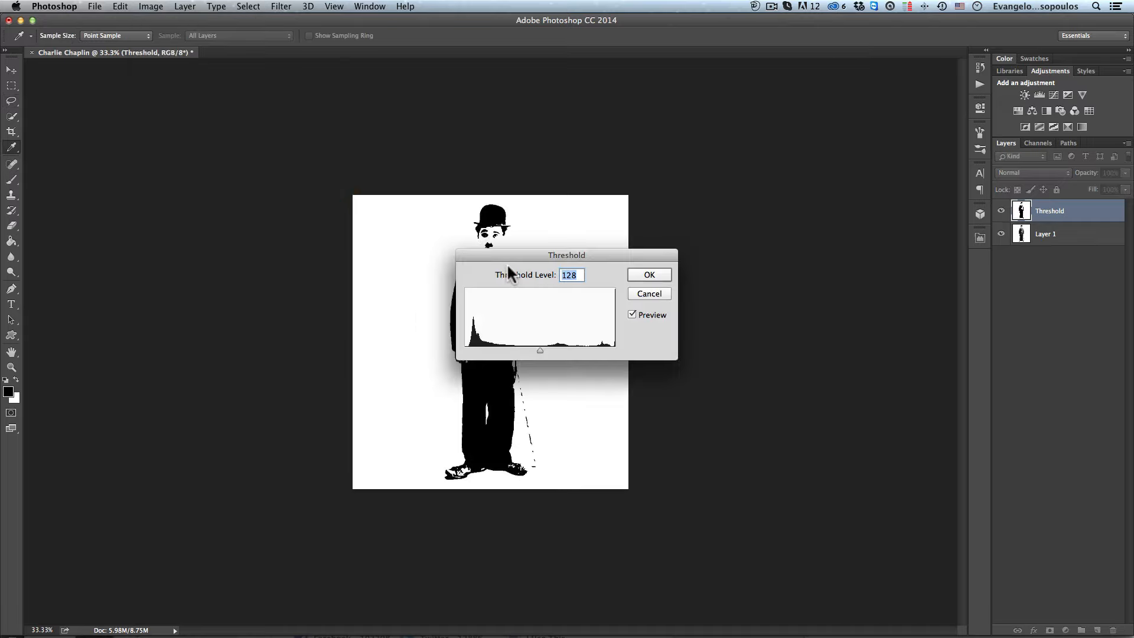
drag(506, 252, 576, 239)
key(space)
super+click(500, 195)
super+click(500, 195)
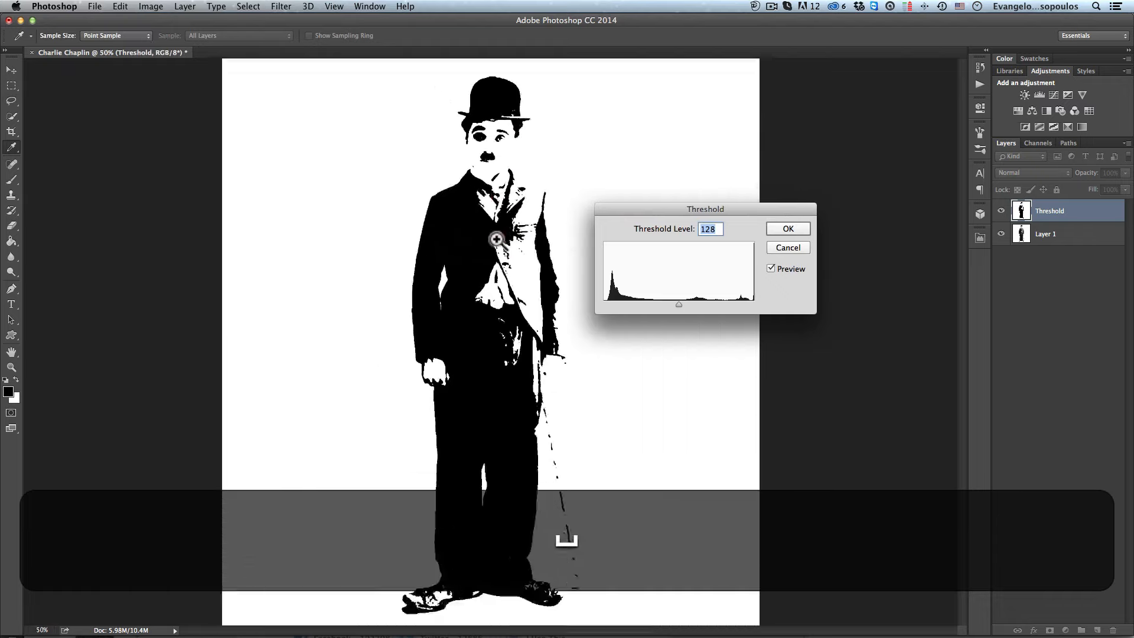
drag(498, 188, 409, 228)
super+click(420, 196)
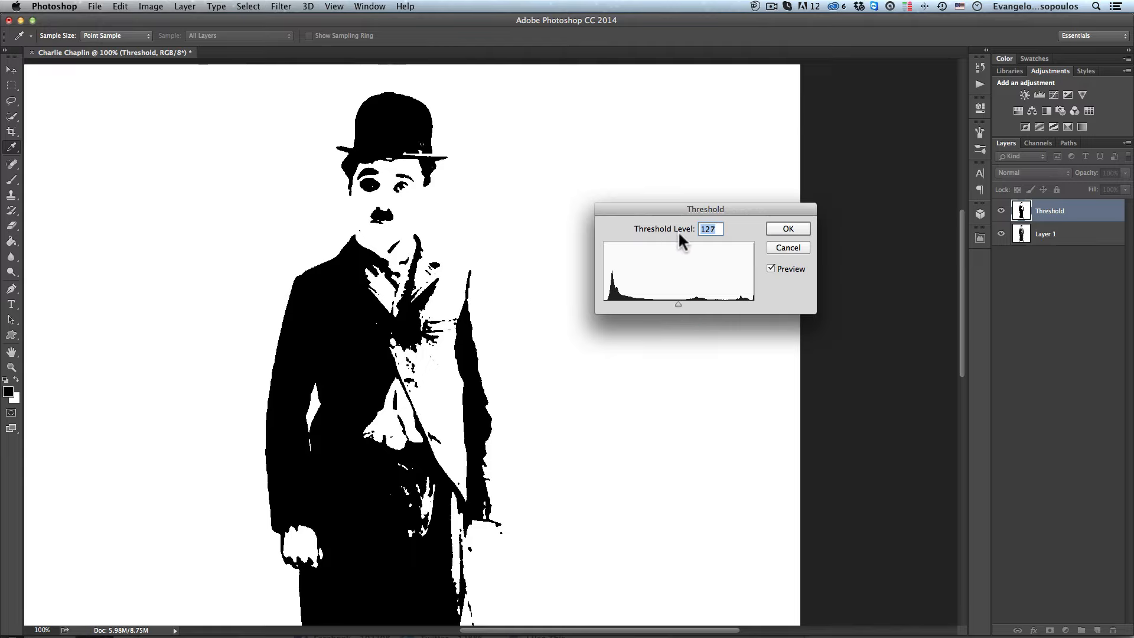
drag(660, 205, 625, 201)
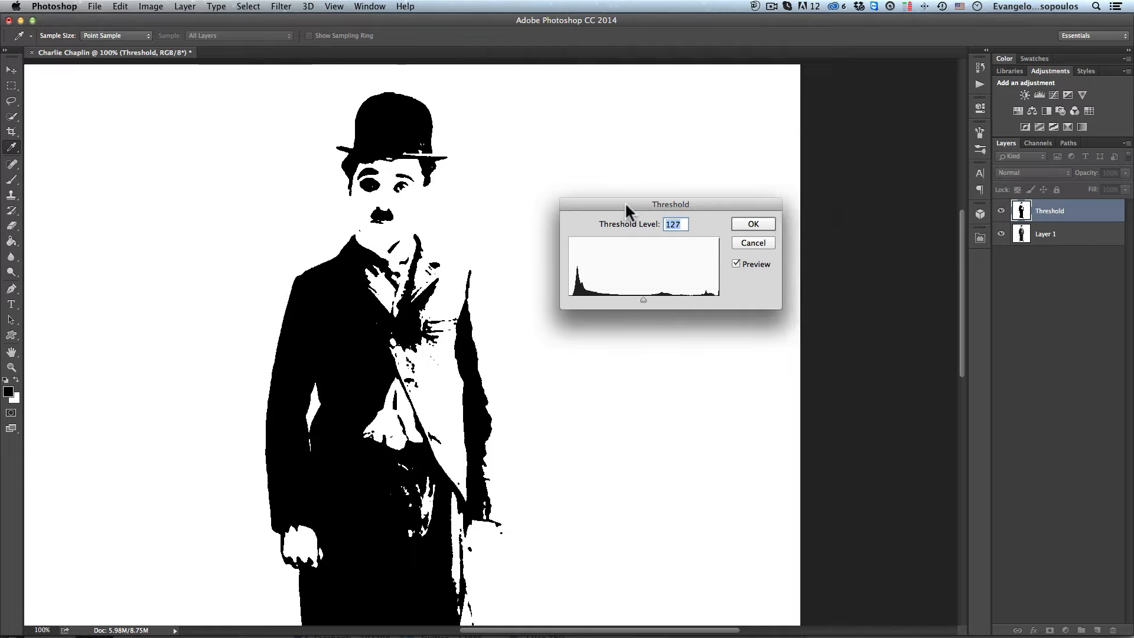
mouse_move(643, 300)
mouse_down()
mouse_move(625, 304)
mouse_move(670, 297)
mouse_move(592, 297)
mouse_move(639, 293)
mouse_up()
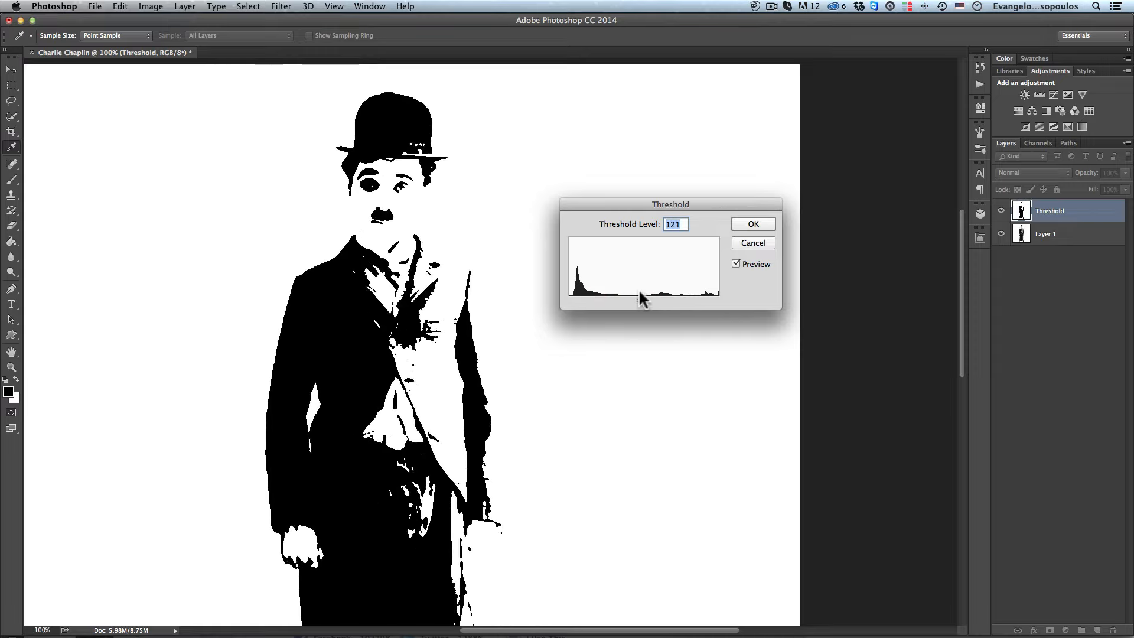
text(120)
drag(640, 299, 612, 293)
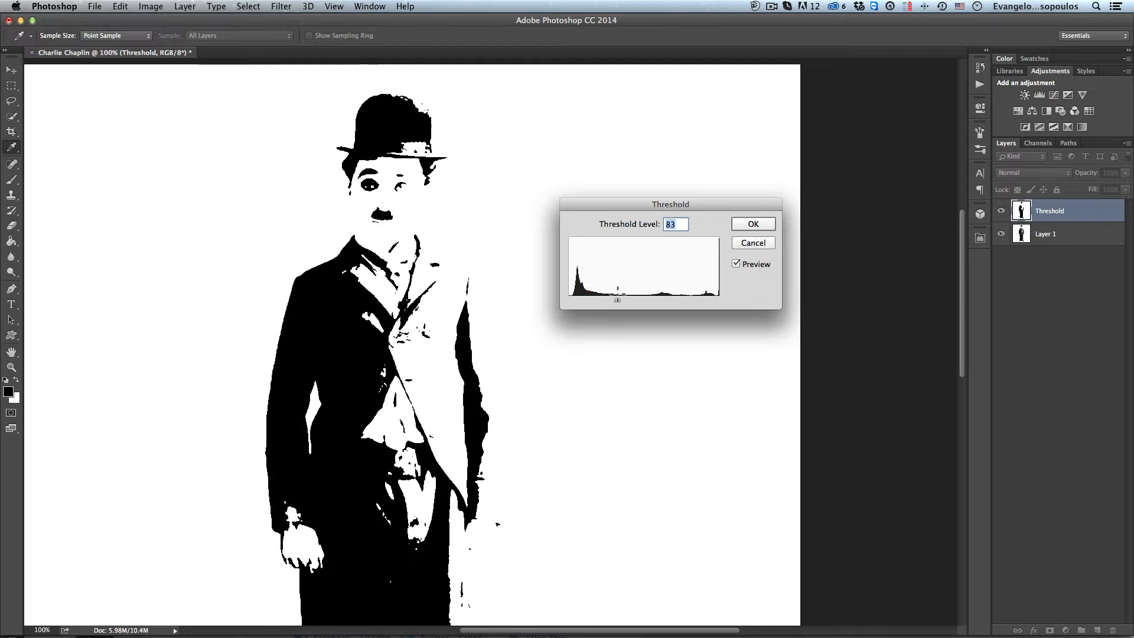
text(120)
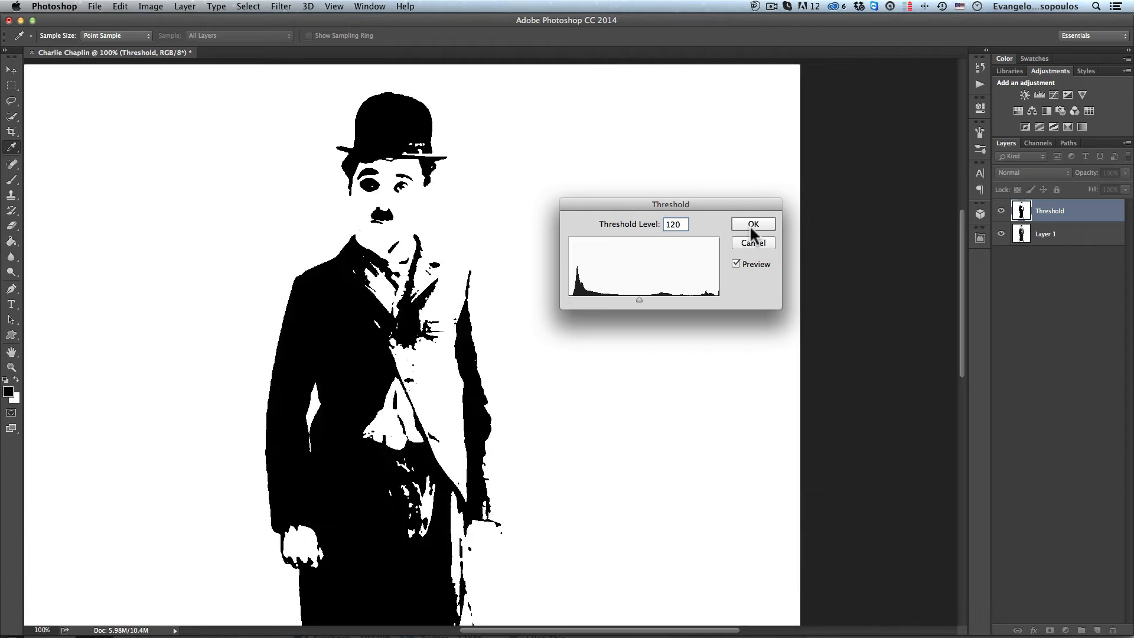
click(754, 224)
key(l)
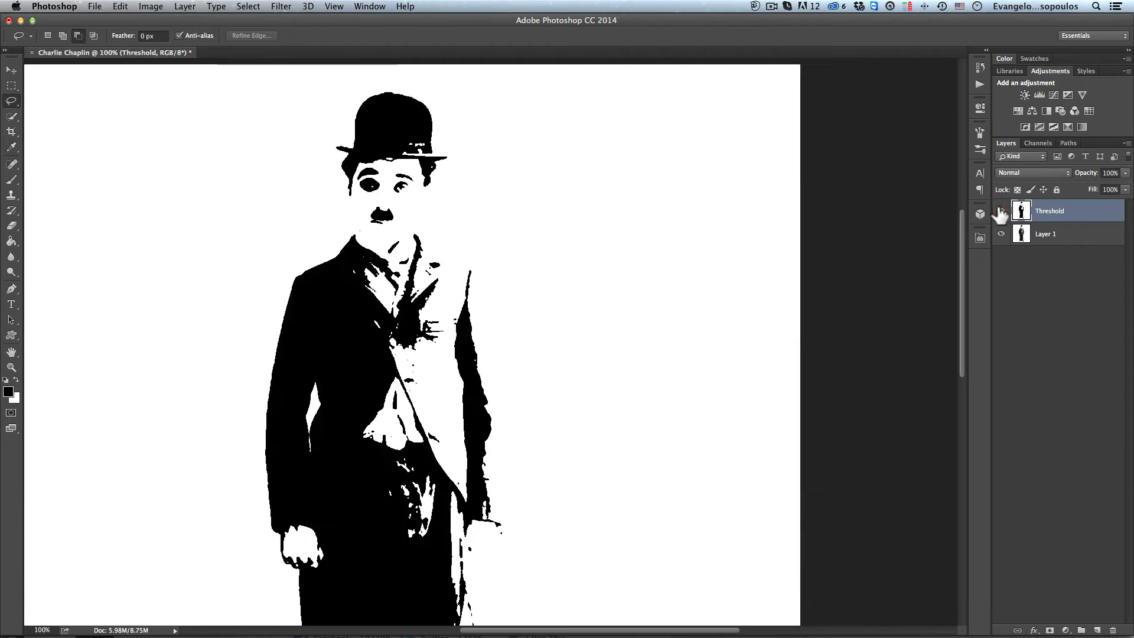
Step: Hide the Threshold layer and rename Layer 1 as "Photocopy"
click(1002, 211)
click(1050, 238)
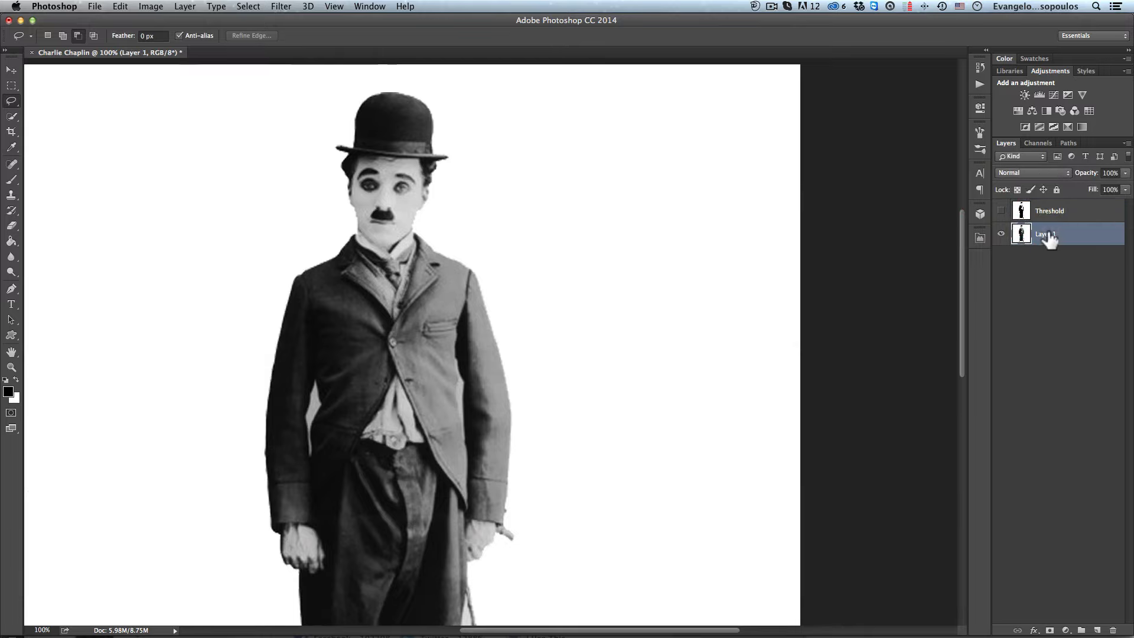
double_click(1047, 236)
text(Photosho)
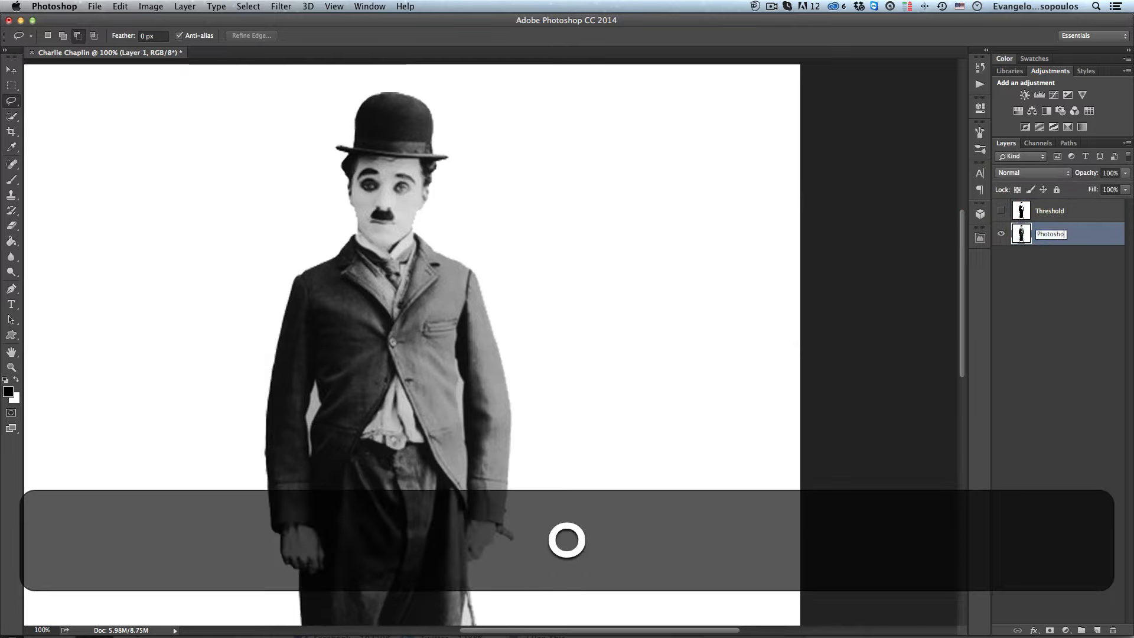
key(BackSpace)
key(BackSpace)
text(copy)
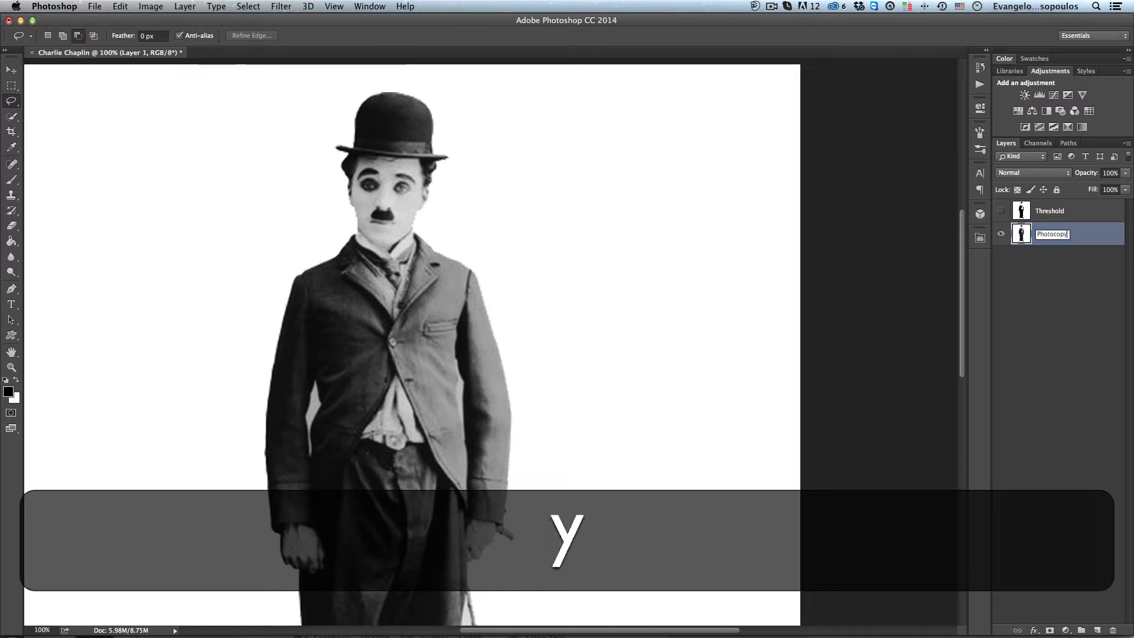
key(Return)
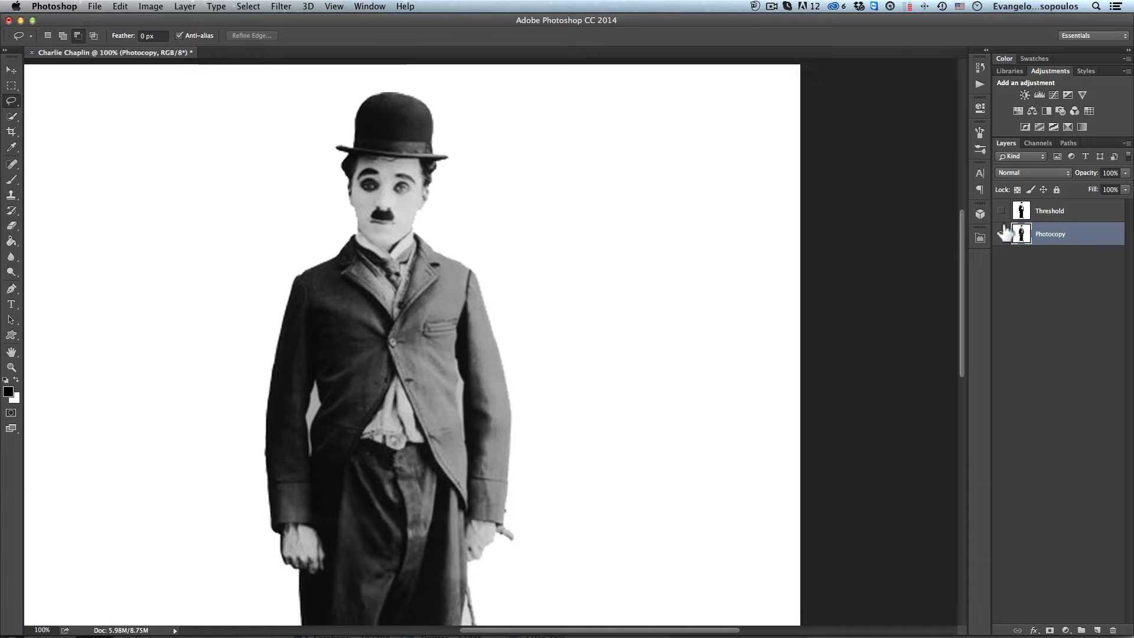
Step: Apply the Photocopy sketch filter to the Photocopy layer with Detail 10 and Darkness 50
click(287, 8)
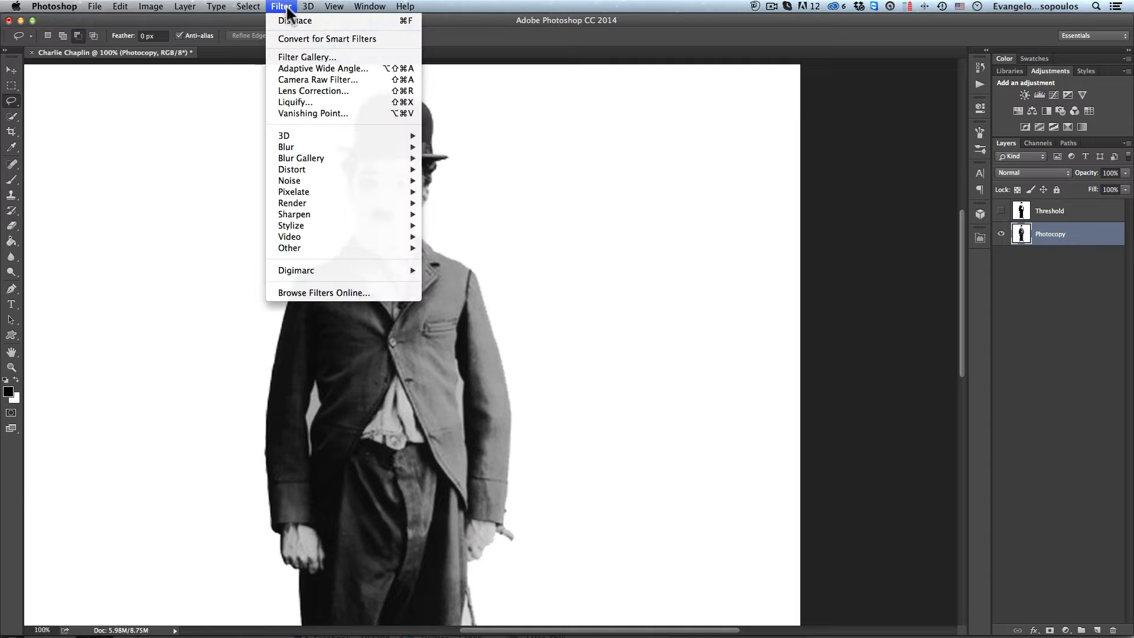
click(304, 57)
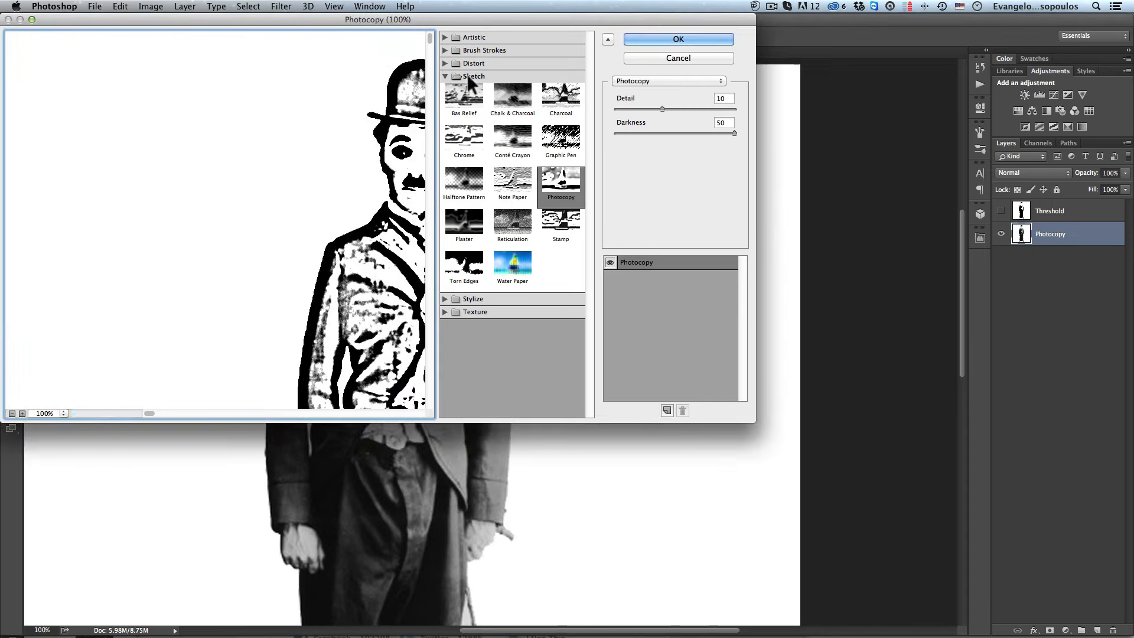
drag(363, 120, 177, 71)
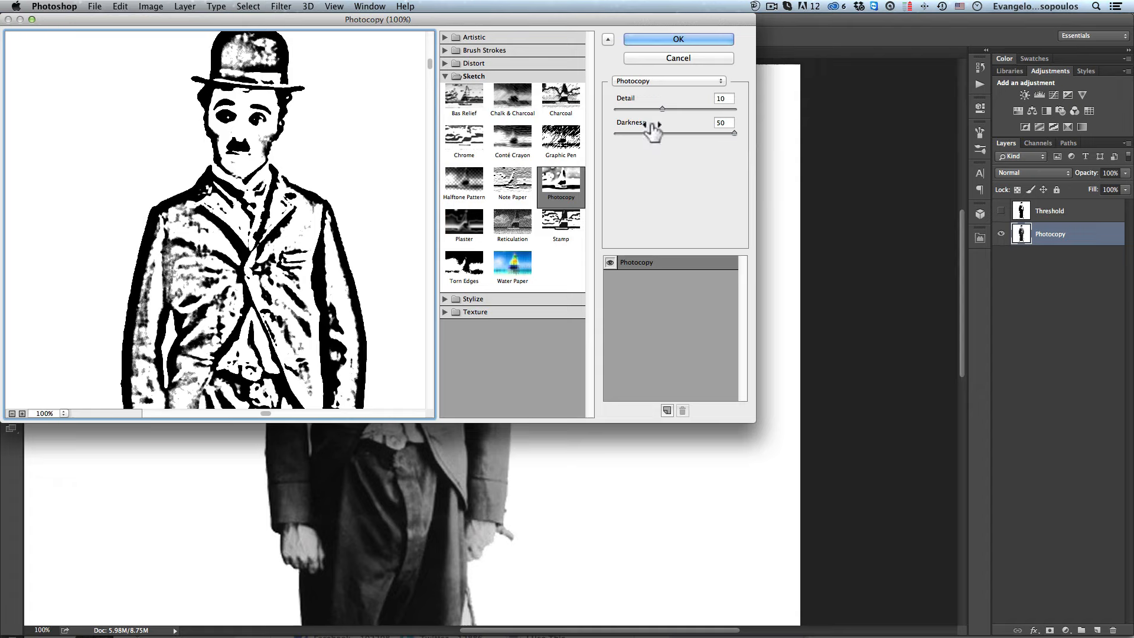
drag(662, 109, 710, 109)
drag(707, 104, 615, 108)
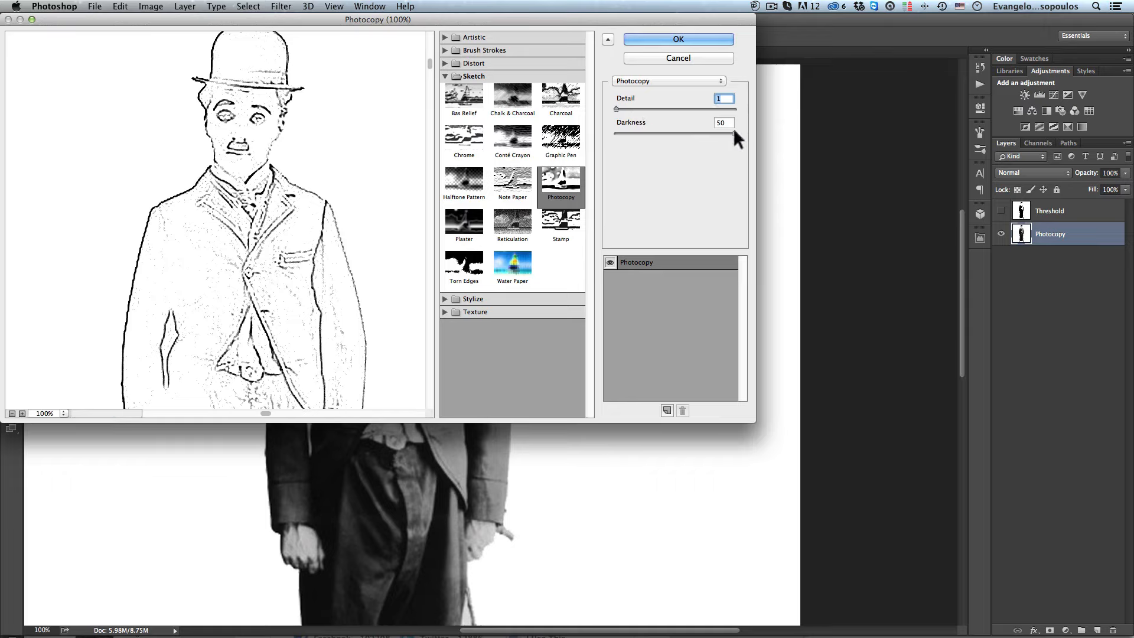
drag(735, 134, 666, 110)
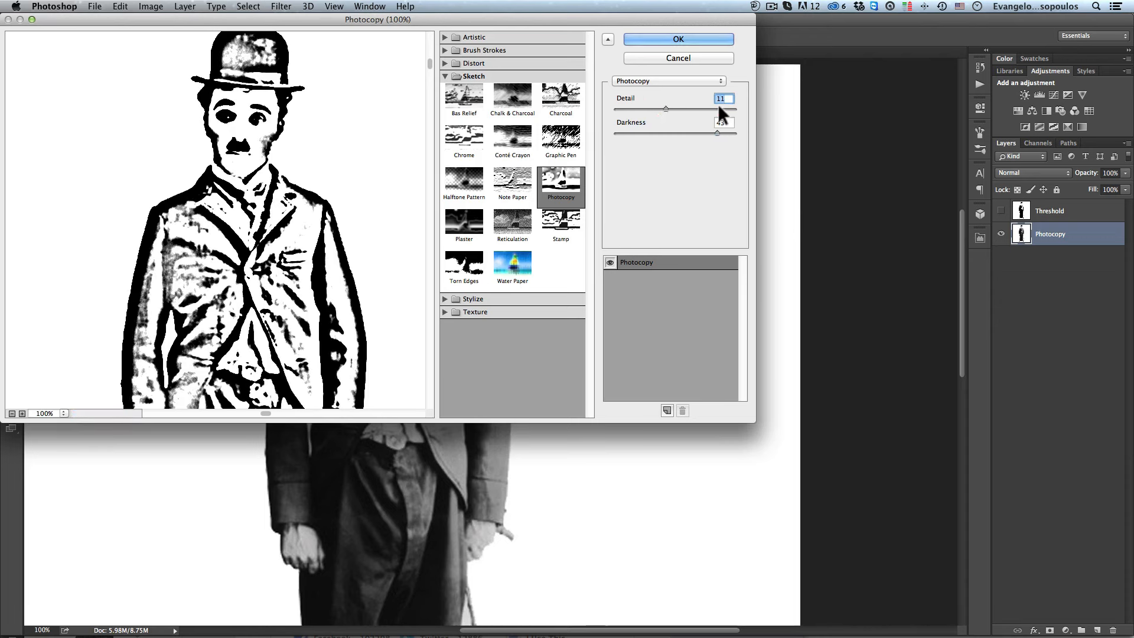
text(10)
key(Tab)
text(50)
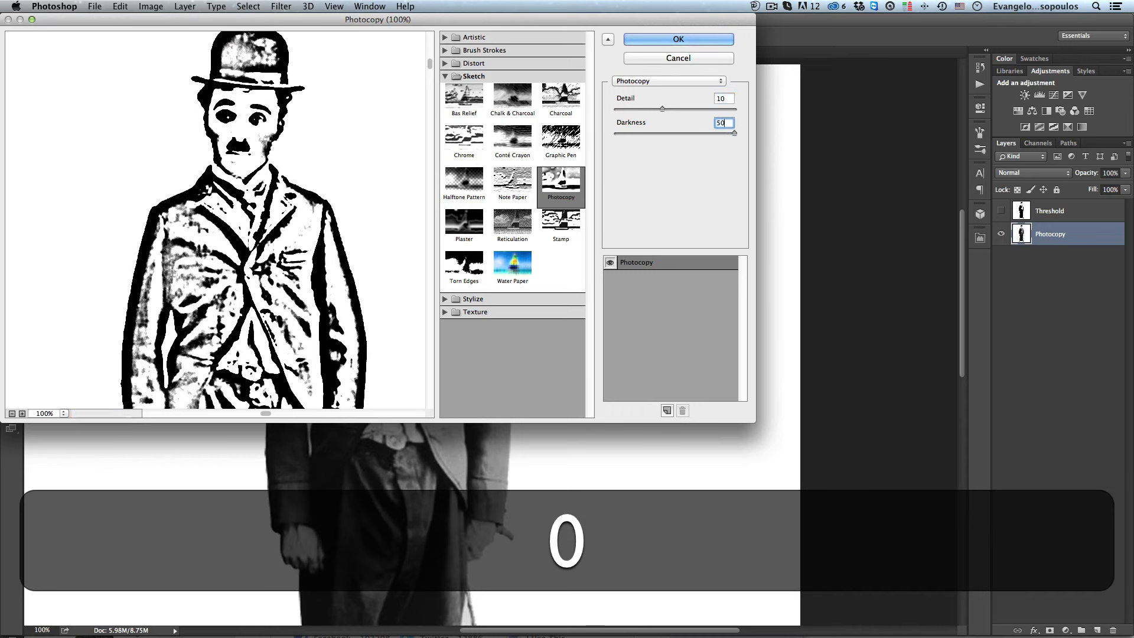
click(670, 38)
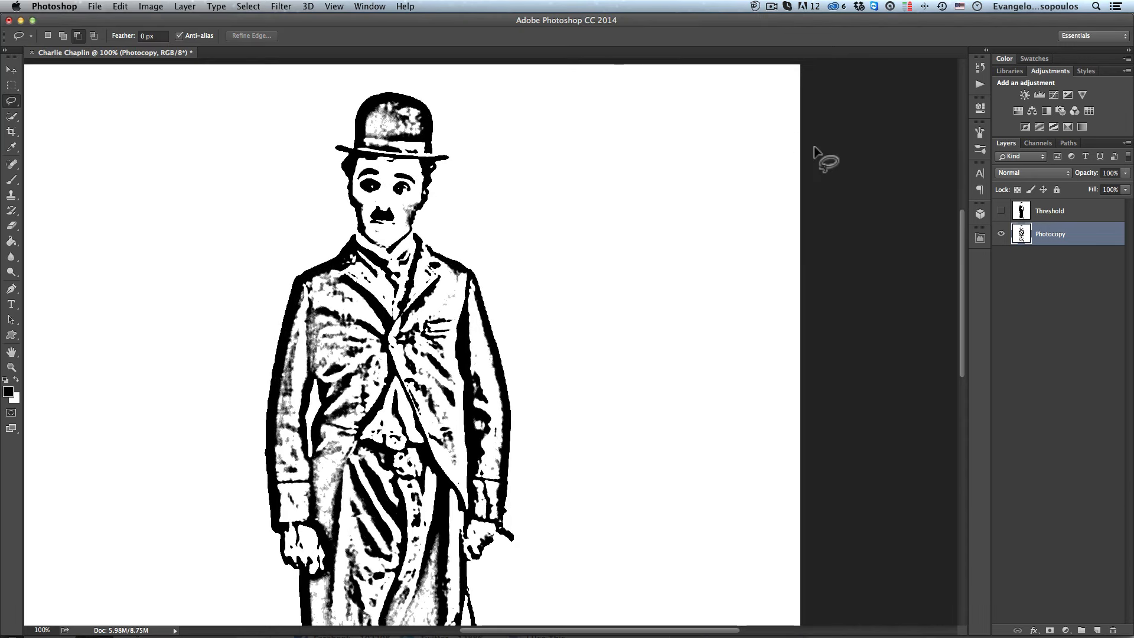
Step: Show the Threshold layer again and set its blending mode to Multiply
click(1001, 211)
click(1052, 213)
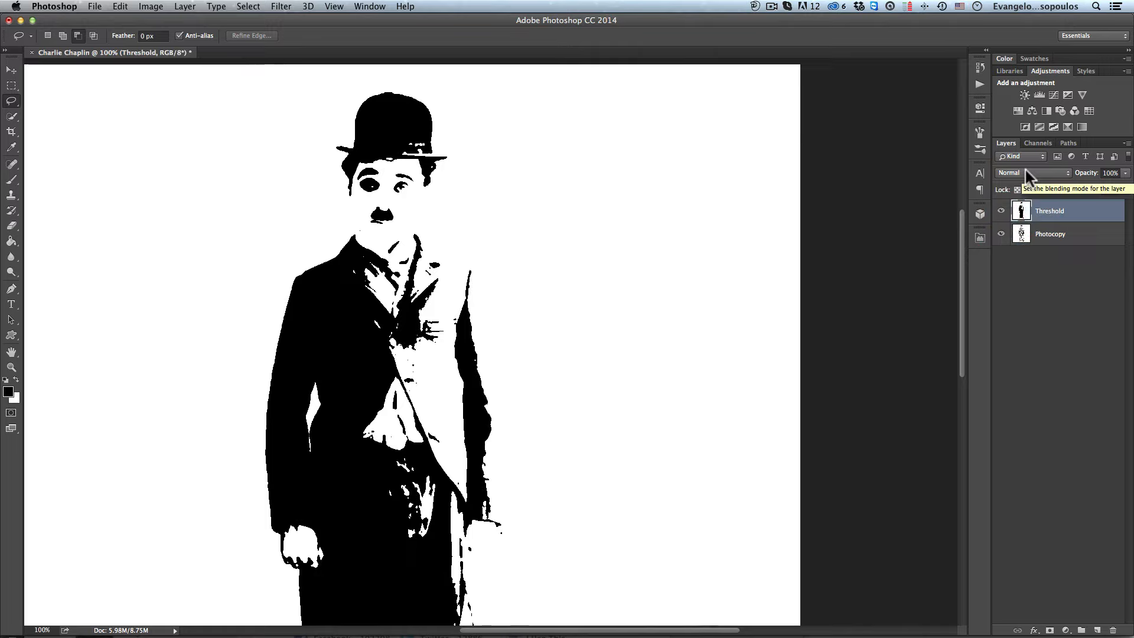
click(1025, 176)
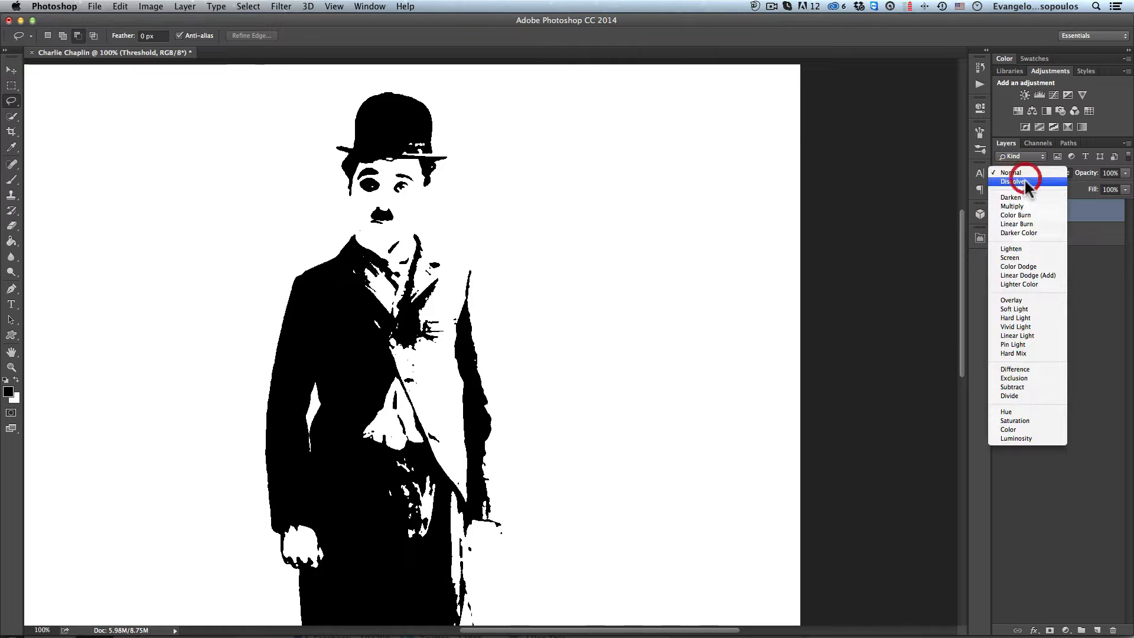
click(1032, 205)
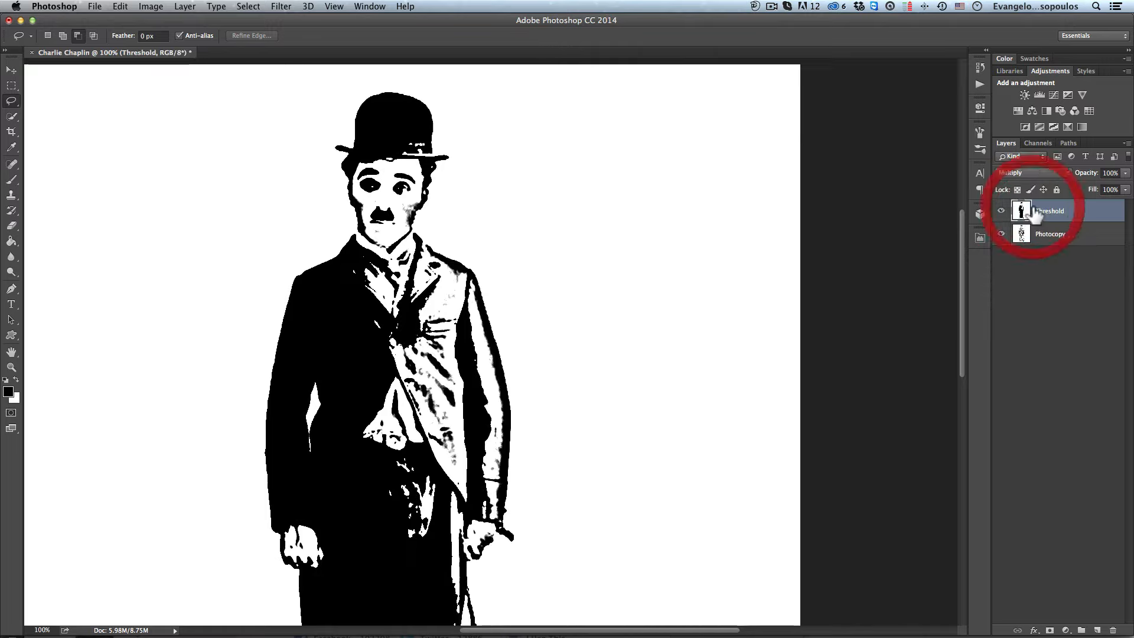
Step: Compare the face and jacket up close with the Threshold layer hidden and shown
key(super+space)
click(374, 224)
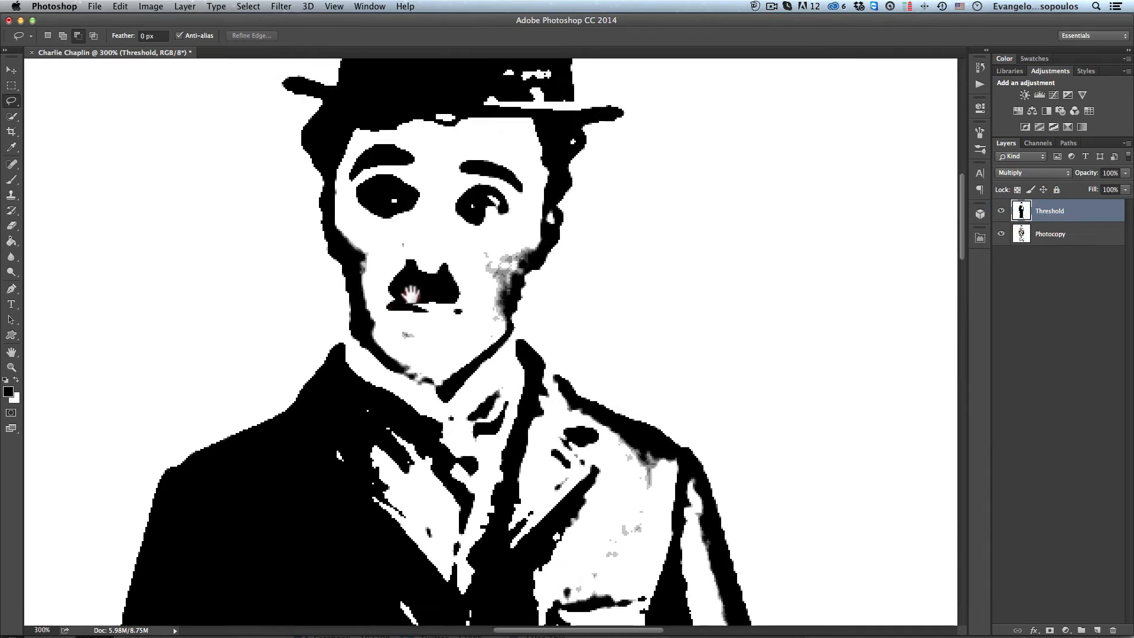
click(1001, 211)
click(1002, 211)
click(1002, 212)
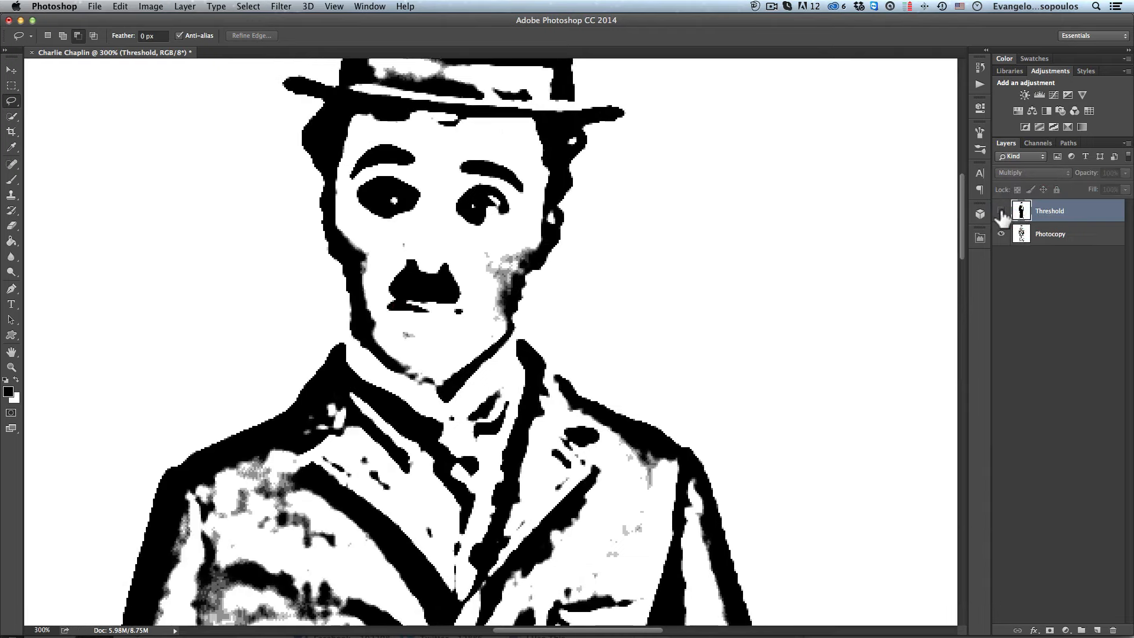
click(1001, 211)
key(alt+space)
alt+click(566, 190)
alt+click(566, 191)
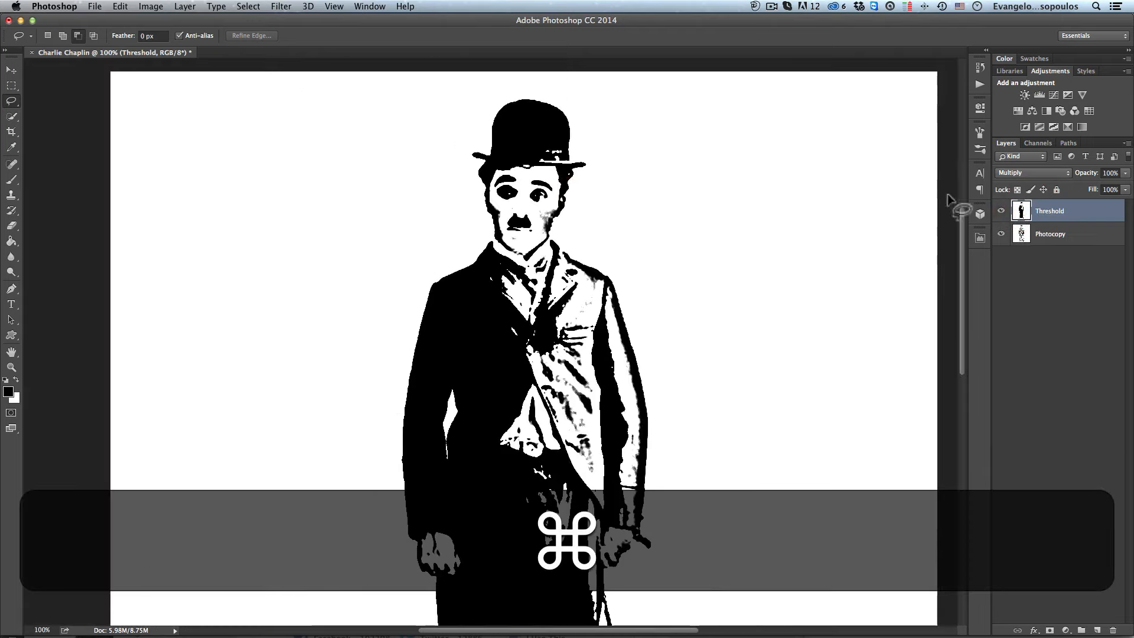
Step: Select the Threshold and Photocopy layers together and merge them into one layer
shift+click(1048, 234)
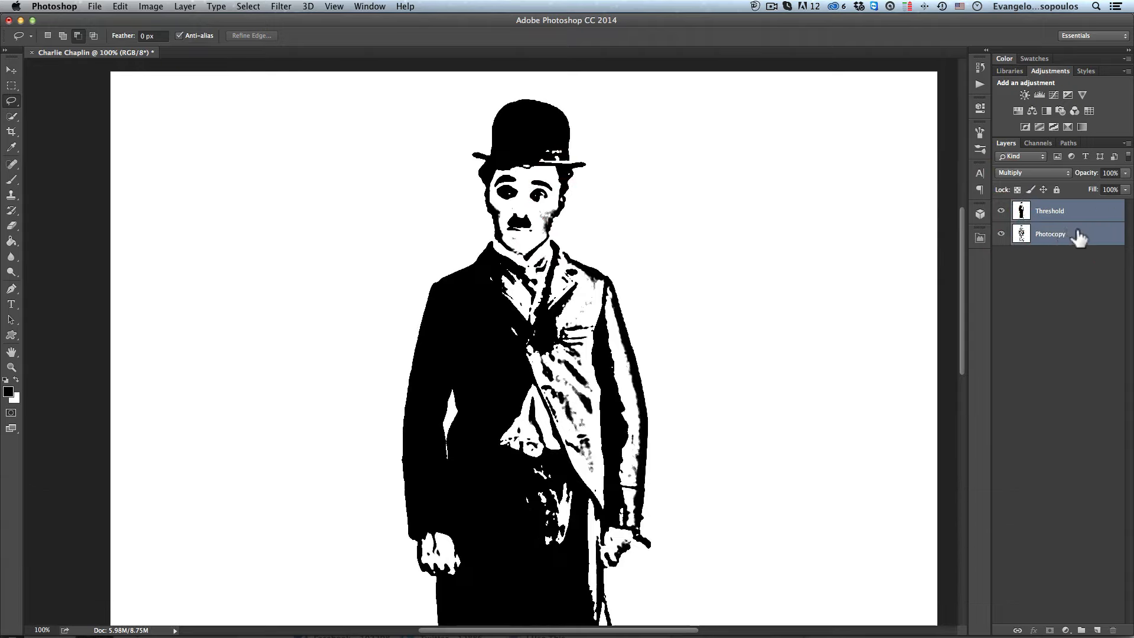
right_click(1077, 233)
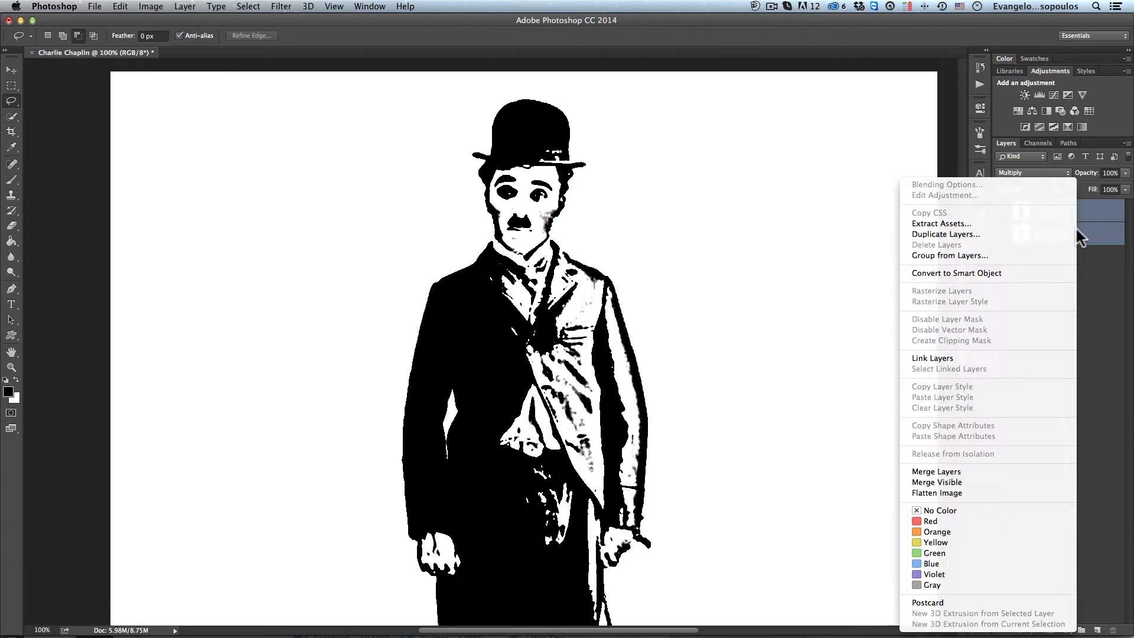
click(949, 471)
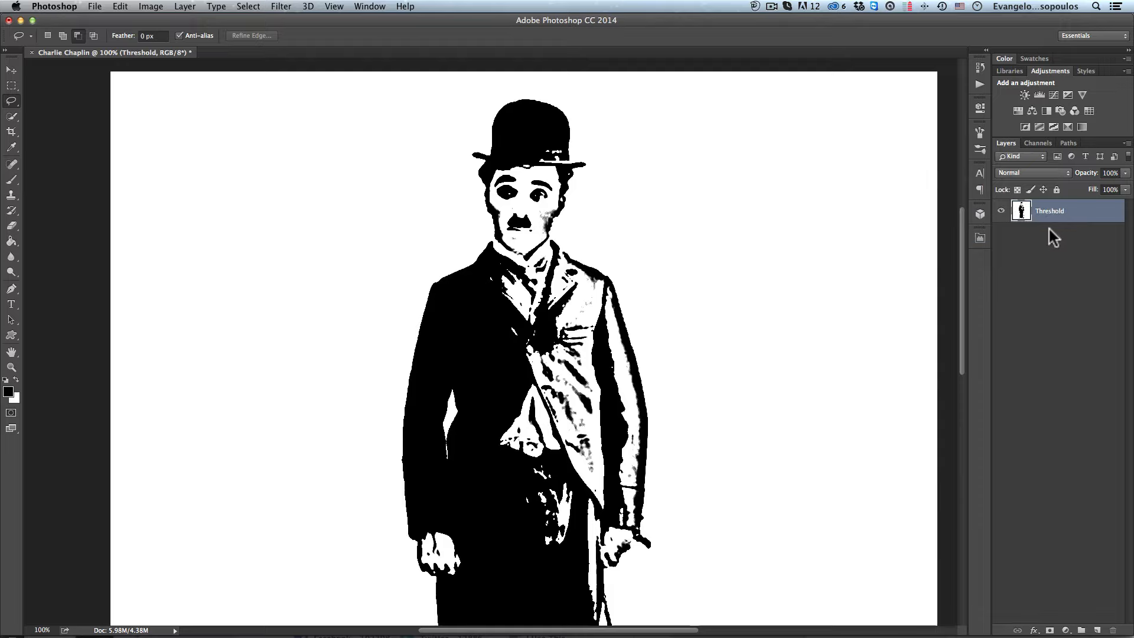
Step: Inspect the merged figure's trousers and the area between the leg and the cane for leftover gray tones
key(space)
drag(499, 529, 543, 191)
super+click(623, 352)
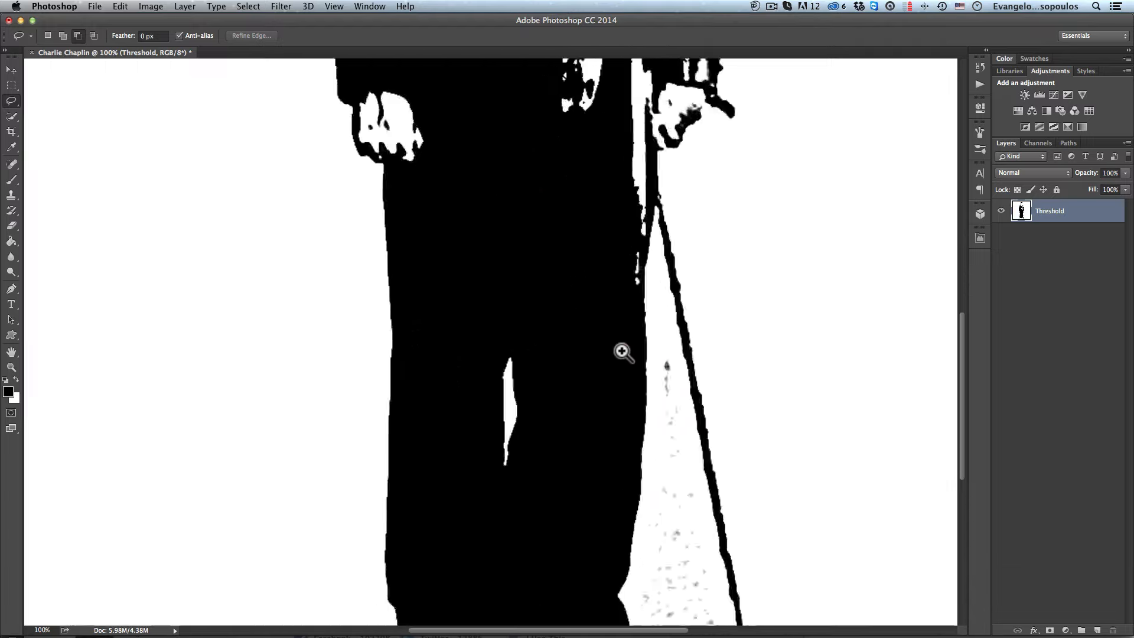
super+click(623, 352)
drag(618, 334, 586, 228)
alt+click(626, 419)
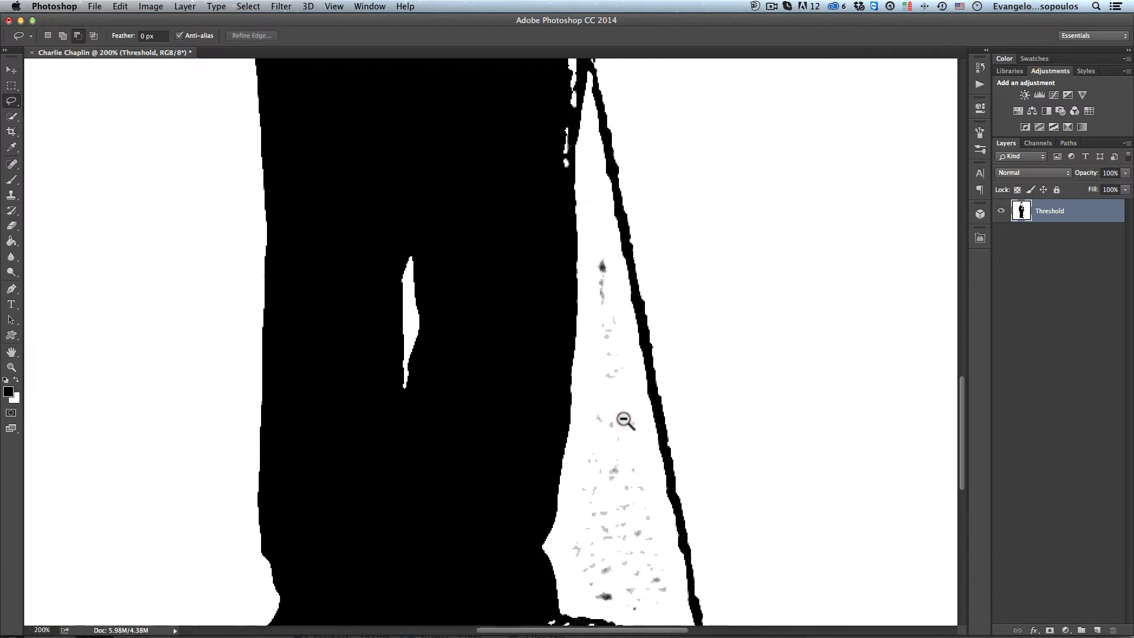
alt+click(626, 420)
alt+click(599, 341)
drag(584, 308, 588, 393)
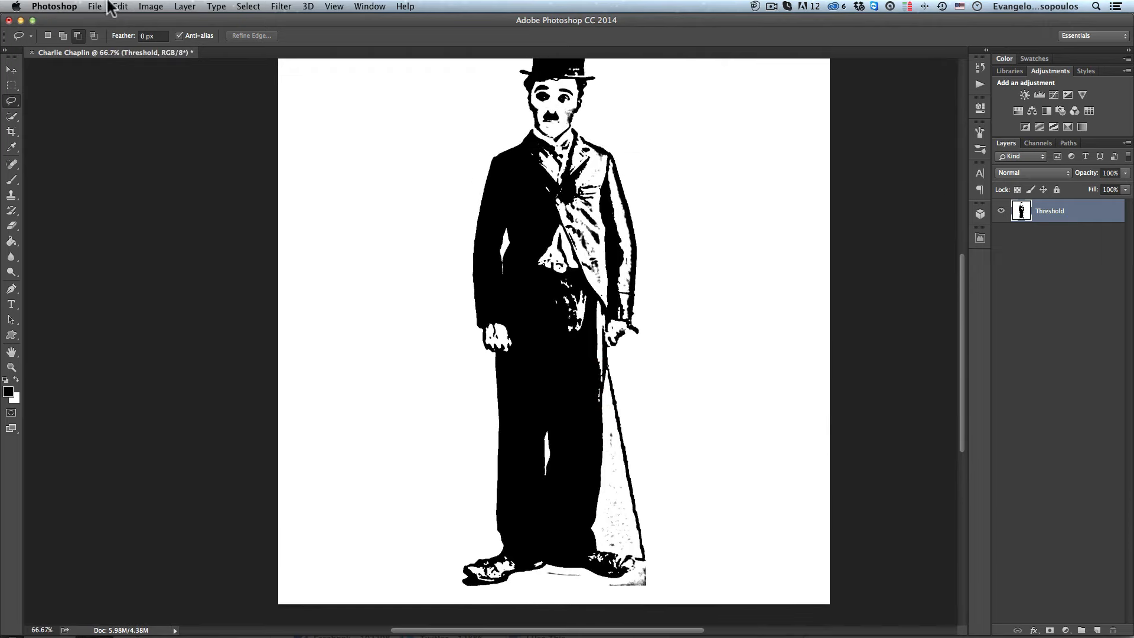
Step: Apply a Threshold adjustment with level 1 to the merged figure layer
click(151, 7)
mouse_move(173, 38)
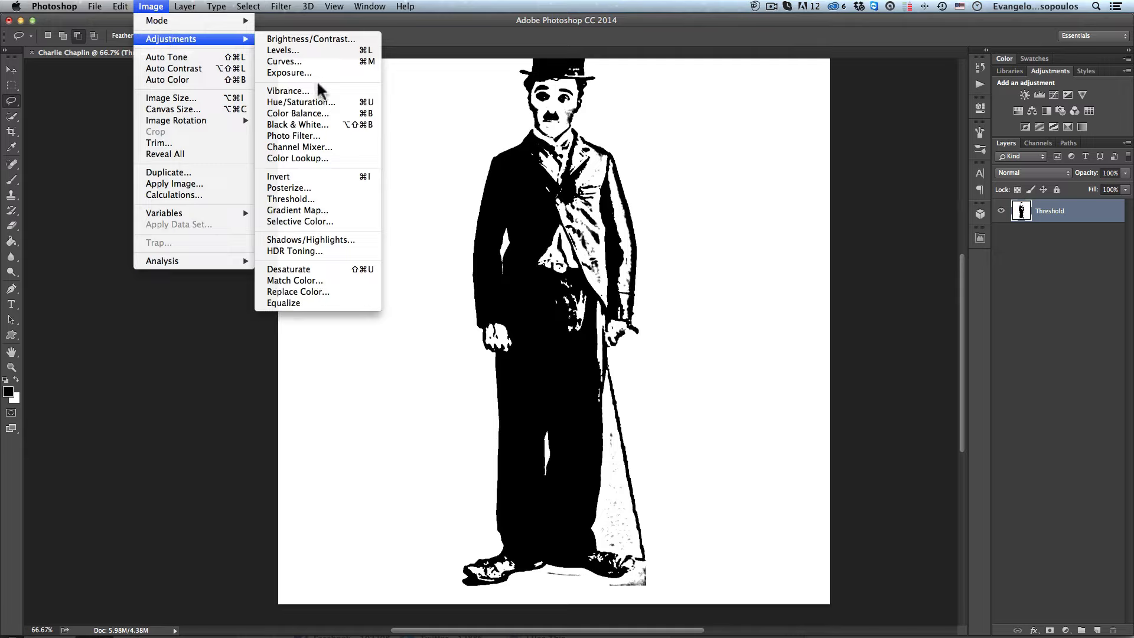
click(325, 198)
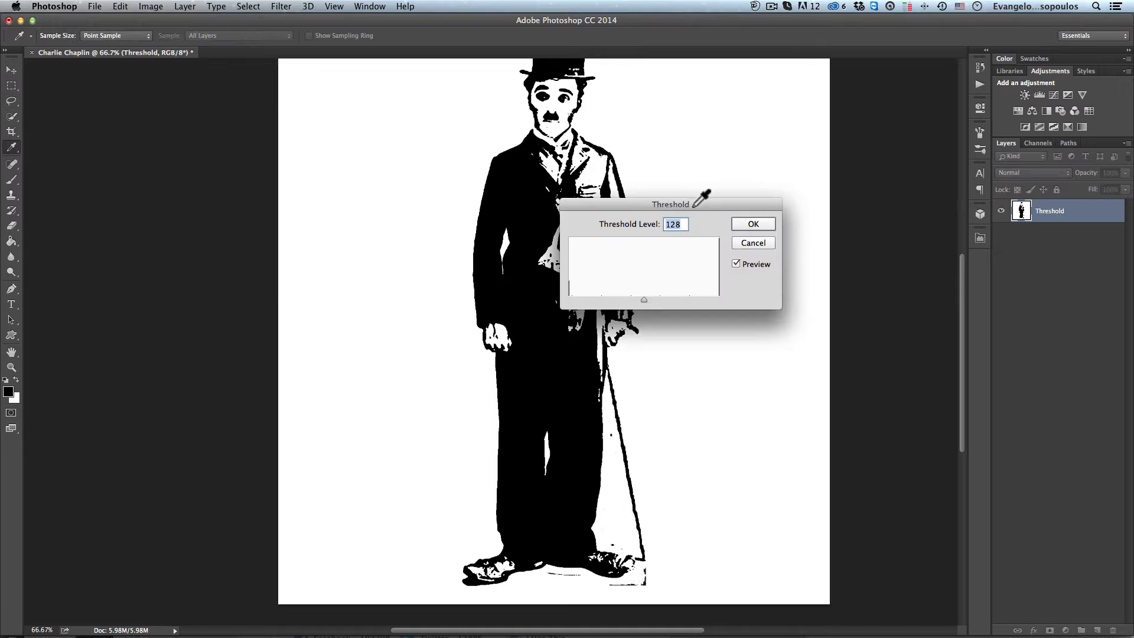
drag(667, 203, 740, 190)
drag(717, 284, 630, 277)
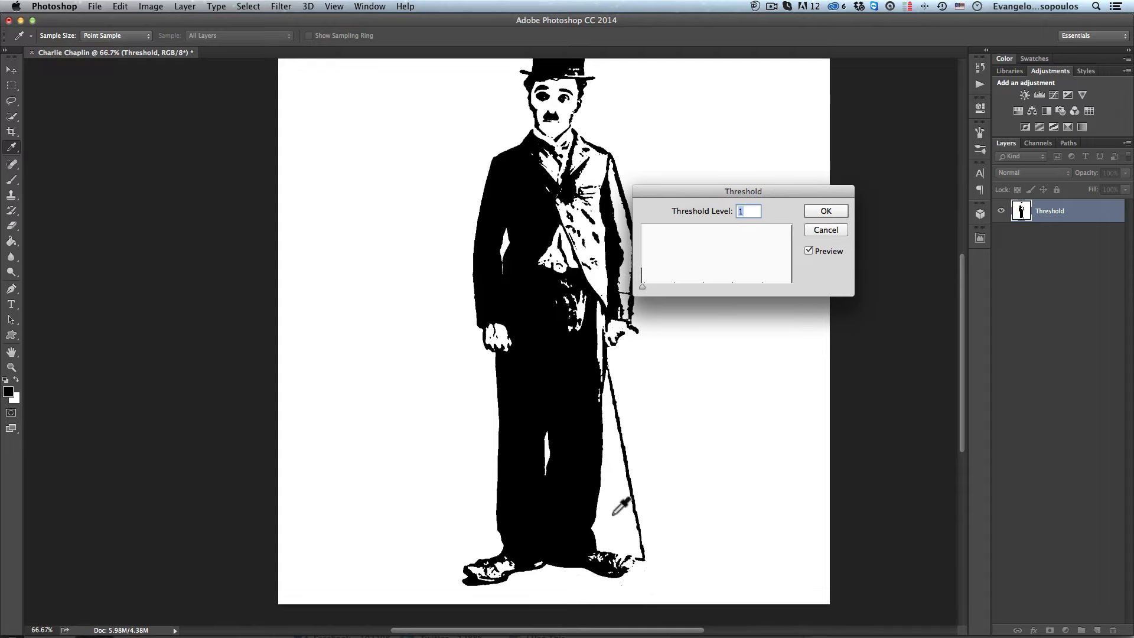
mouse_move(641, 285)
mouse_down()
mouse_move(725, 286)
mouse_move(640, 285)
mouse_up()
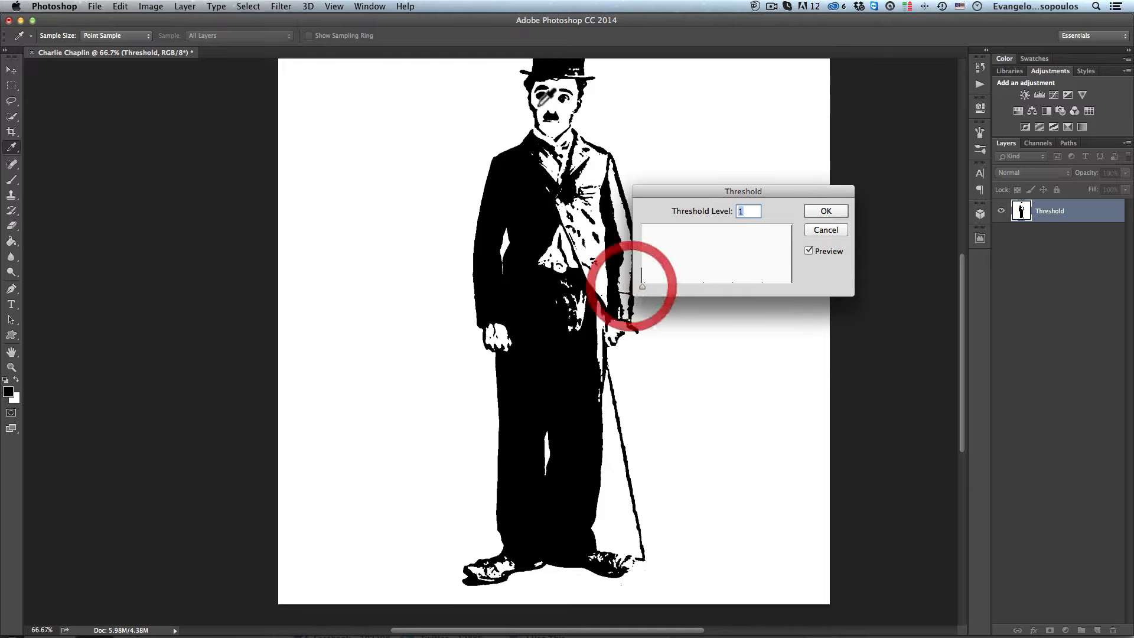
mouse_move(643, 283)
mouse_down()
mouse_move(746, 283)
mouse_move(628, 286)
mouse_up()
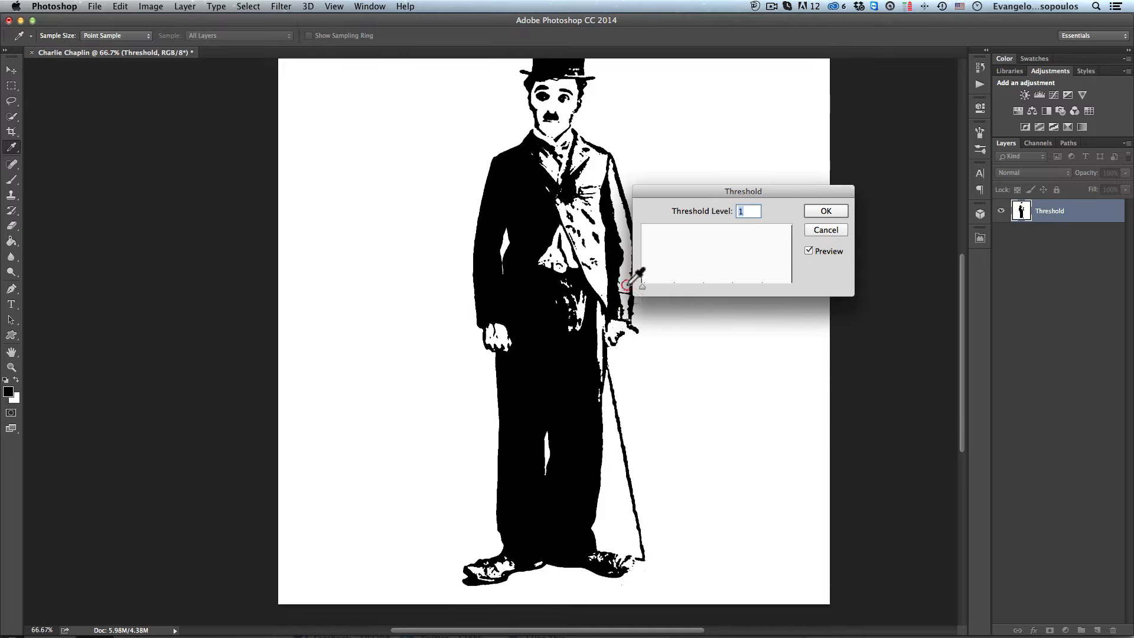
click(825, 211)
key(l)
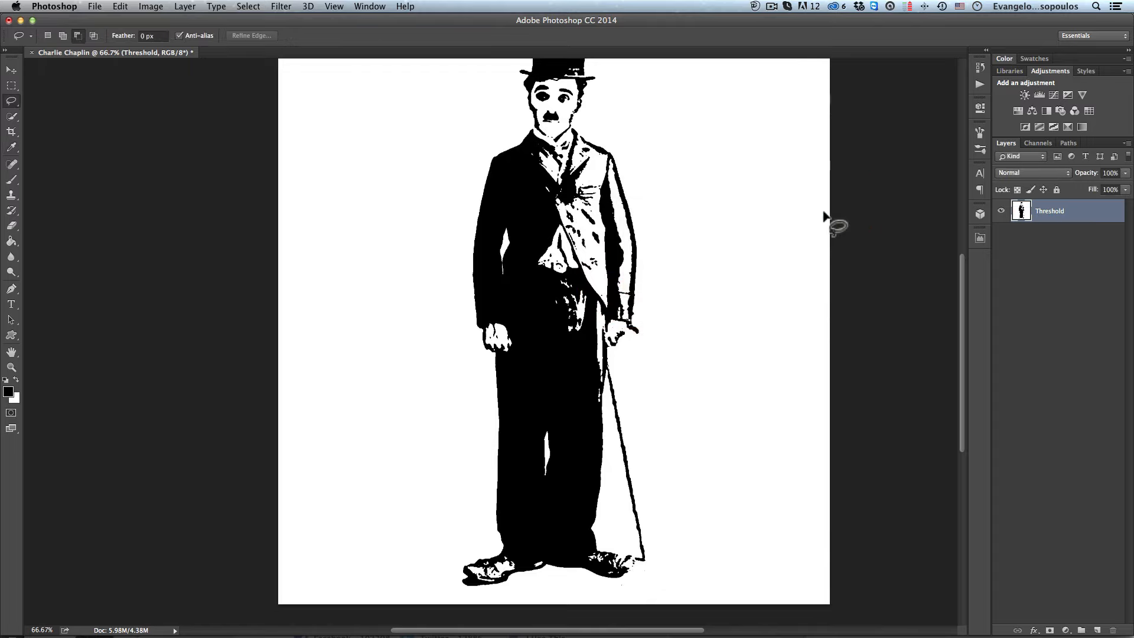
Step: Open the Diffuse filter for the figure and enlarge its preview to 200% around the face
click(253, 7)
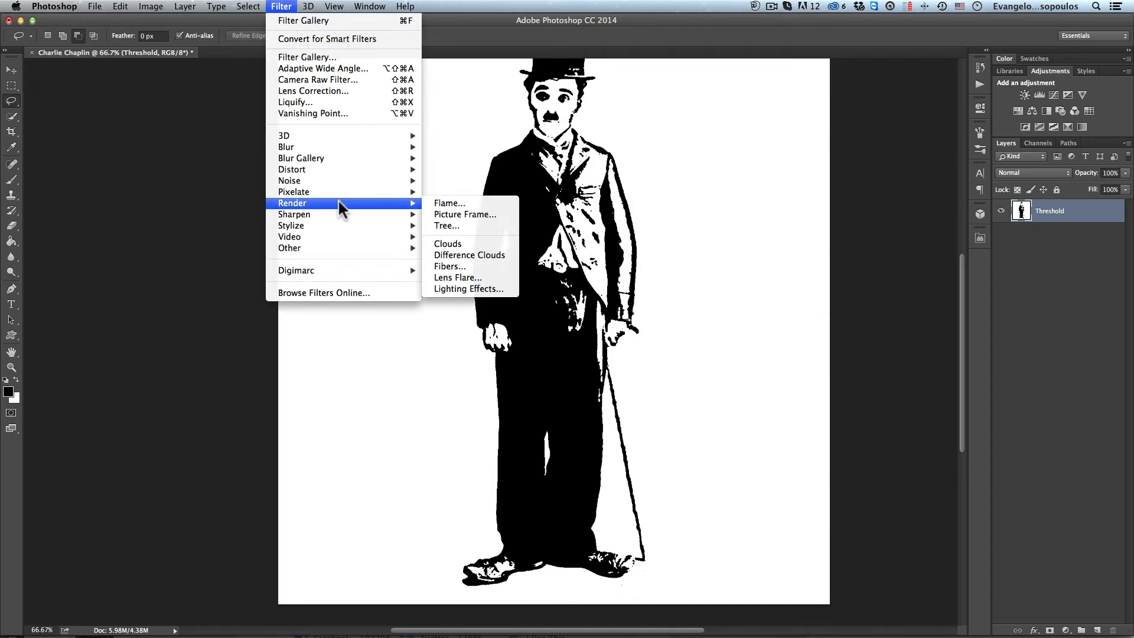
mouse_move(352, 218)
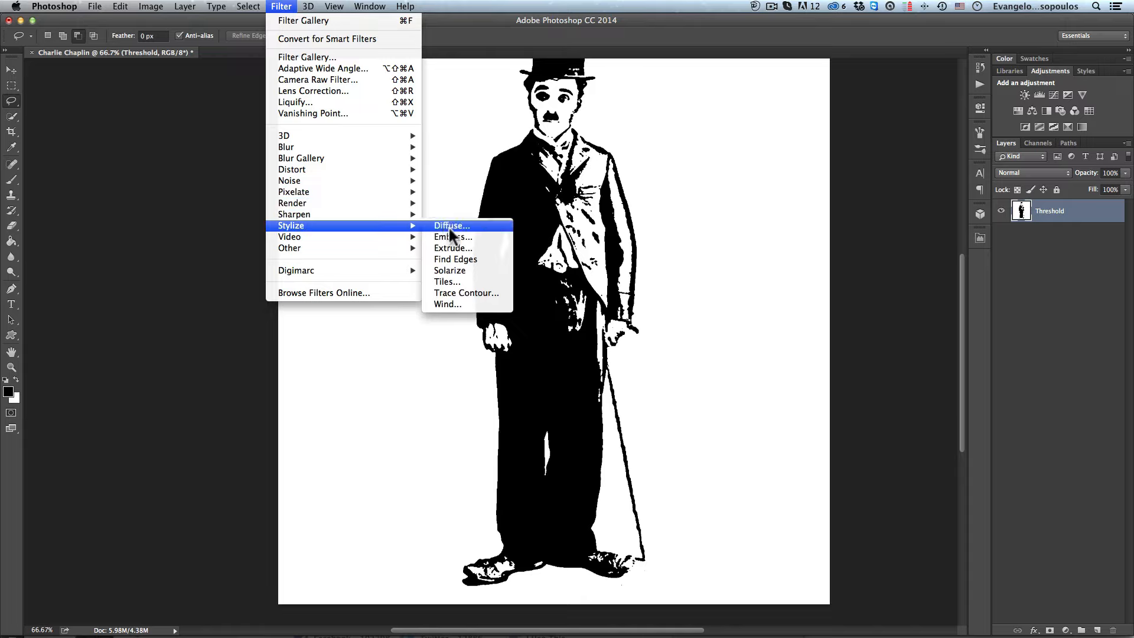
click(473, 227)
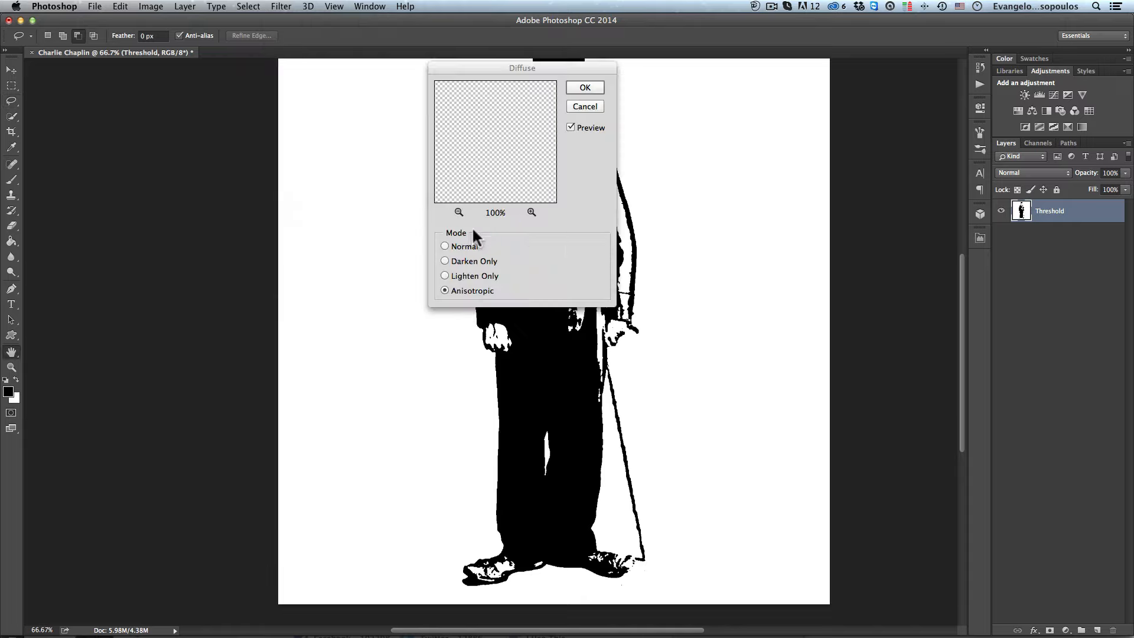
drag(488, 68, 751, 130)
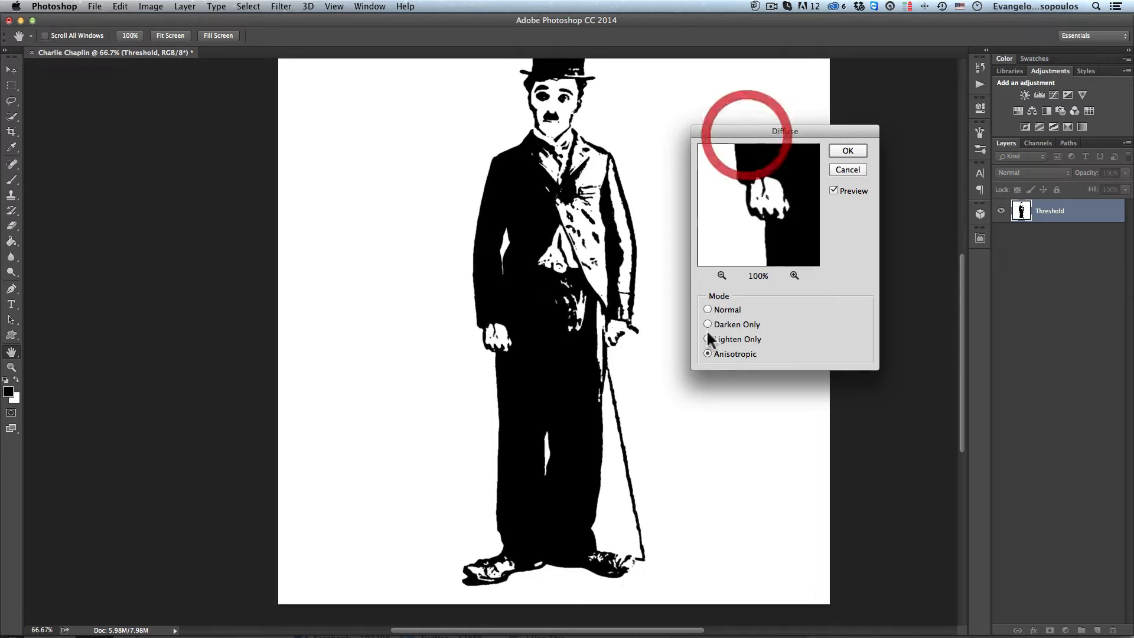
click(721, 275)
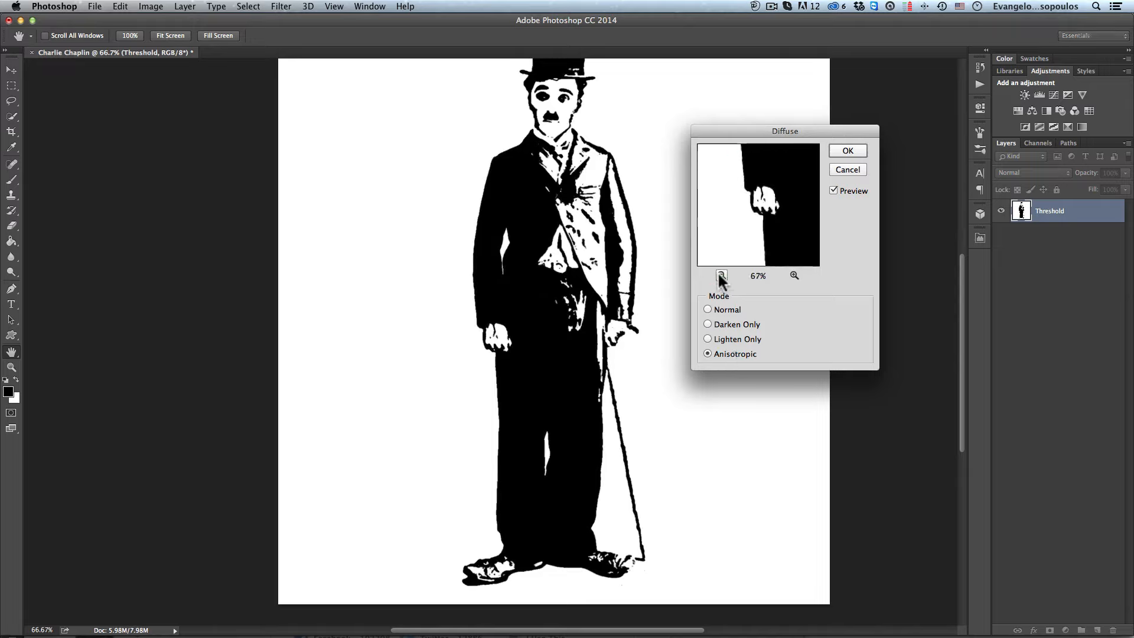
mouse_move(763, 194)
mouse_down()
mouse_move(742, 204)
mouse_move(760, 190)
mouse_move(769, 202)
mouse_up()
click(794, 275)
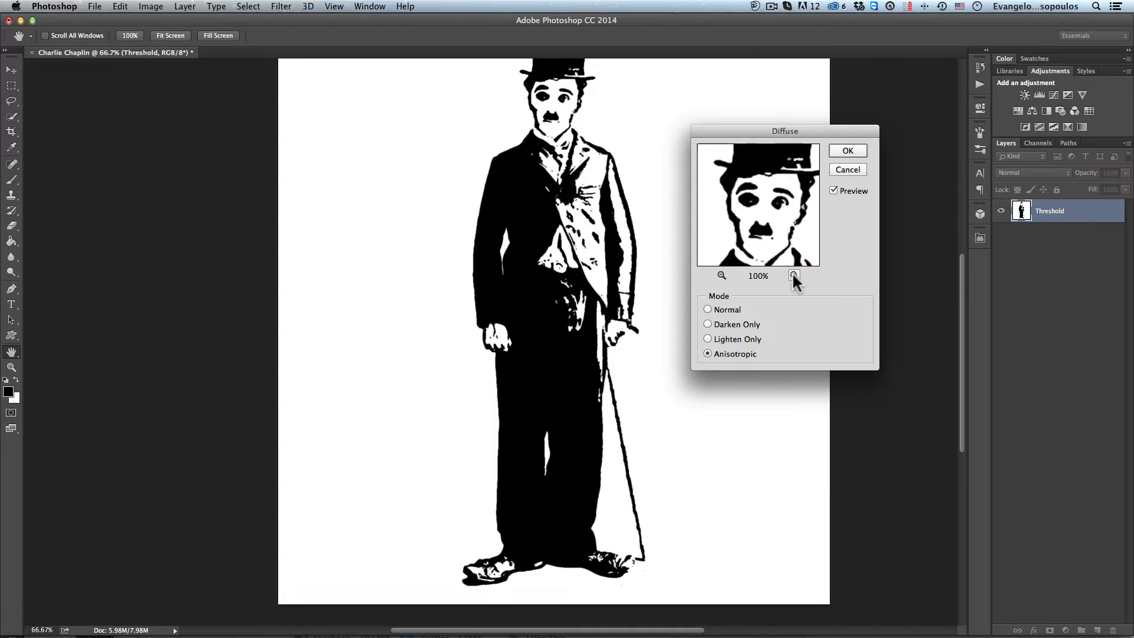
click(793, 276)
drag(795, 245, 760, 210)
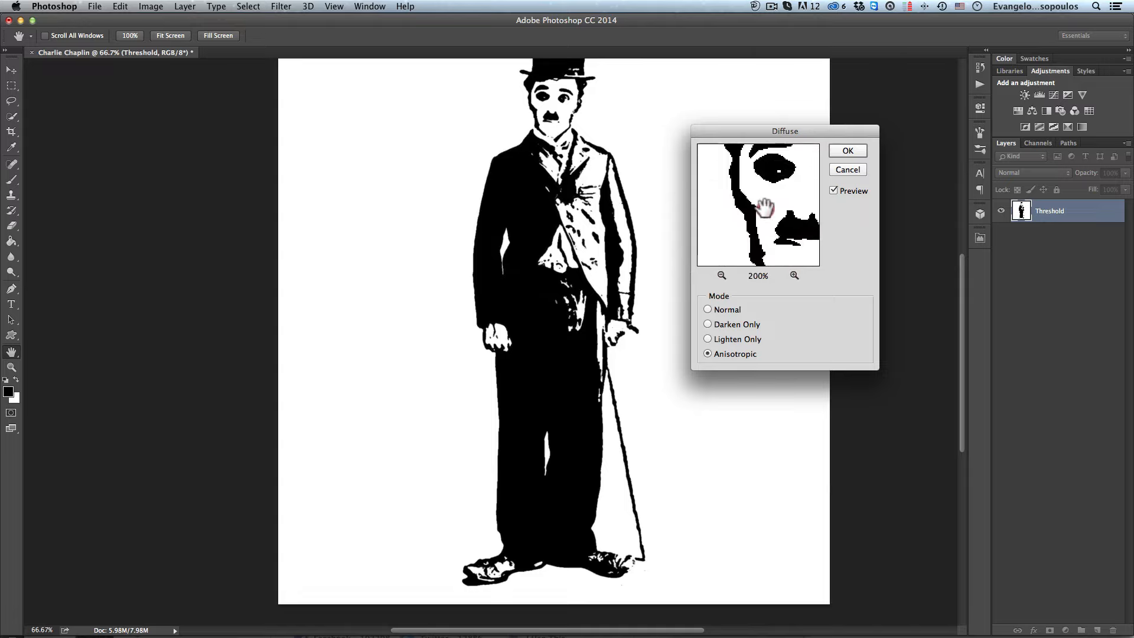
Step: Compare the Normal, Darken Only and Lighten Only diffuse modes on the face, and apply the filter in Anisotropic mode
click(707, 308)
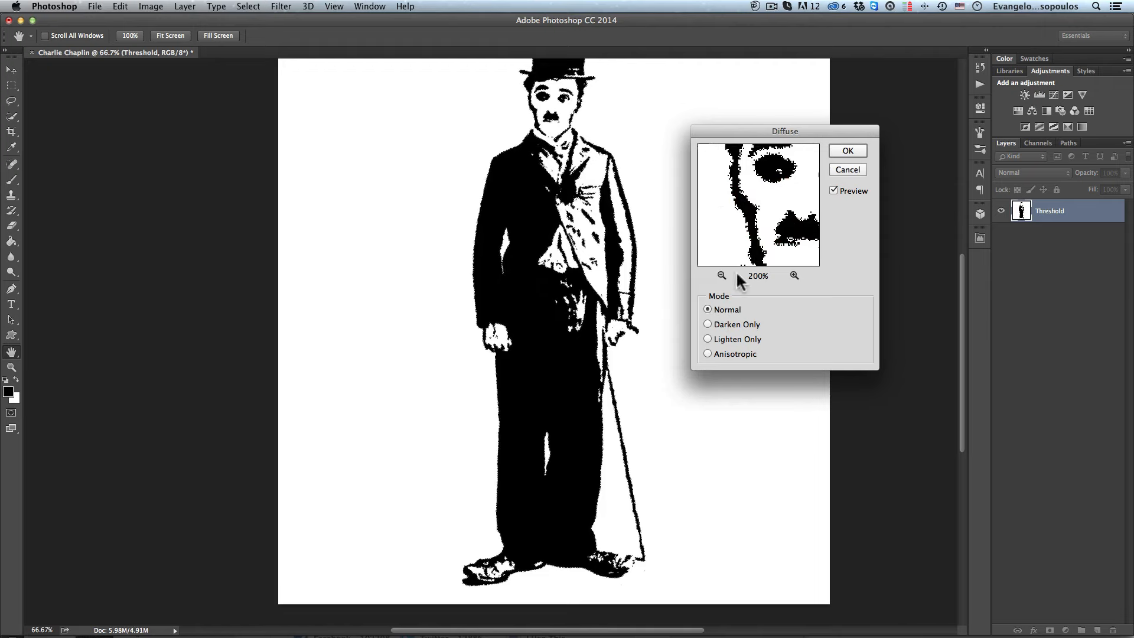
click(708, 324)
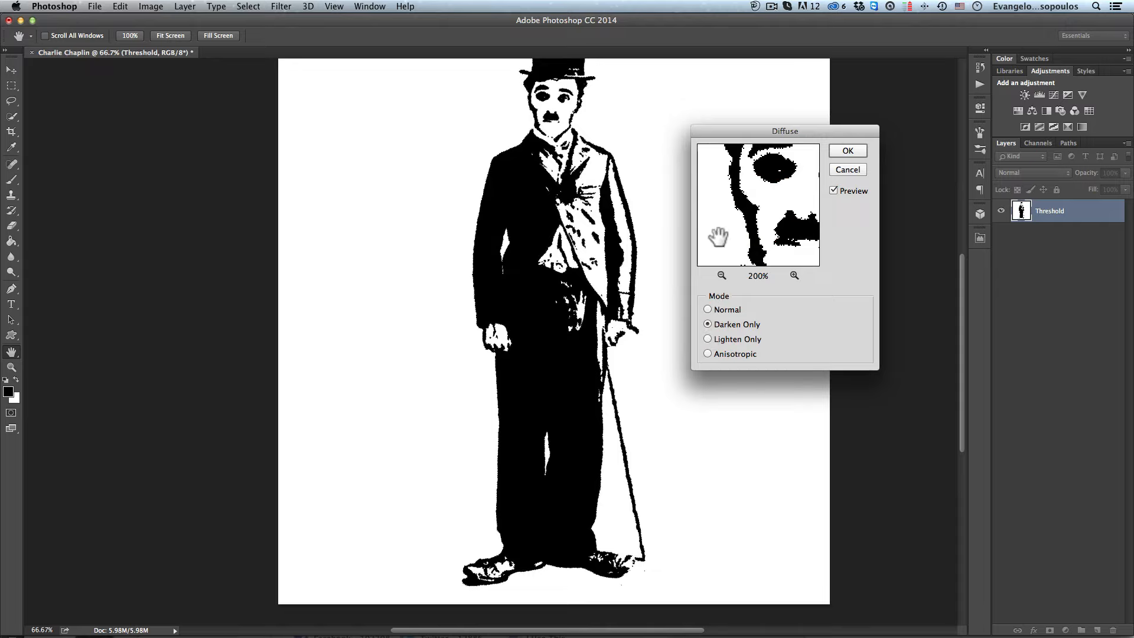
click(708, 339)
click(707, 353)
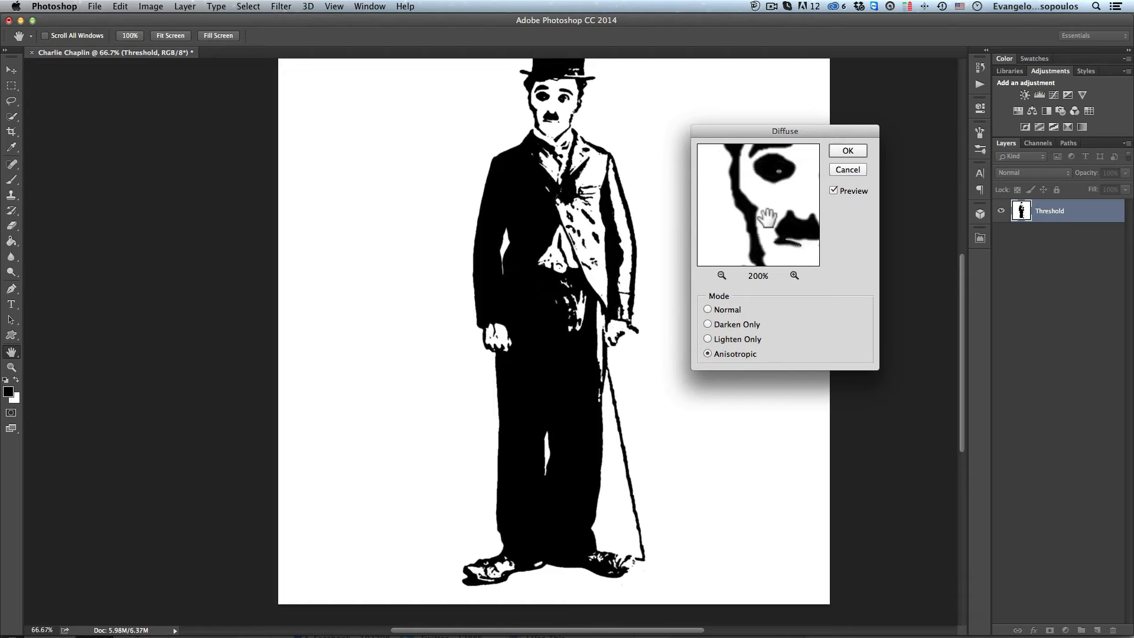
click(844, 152)
key(l)
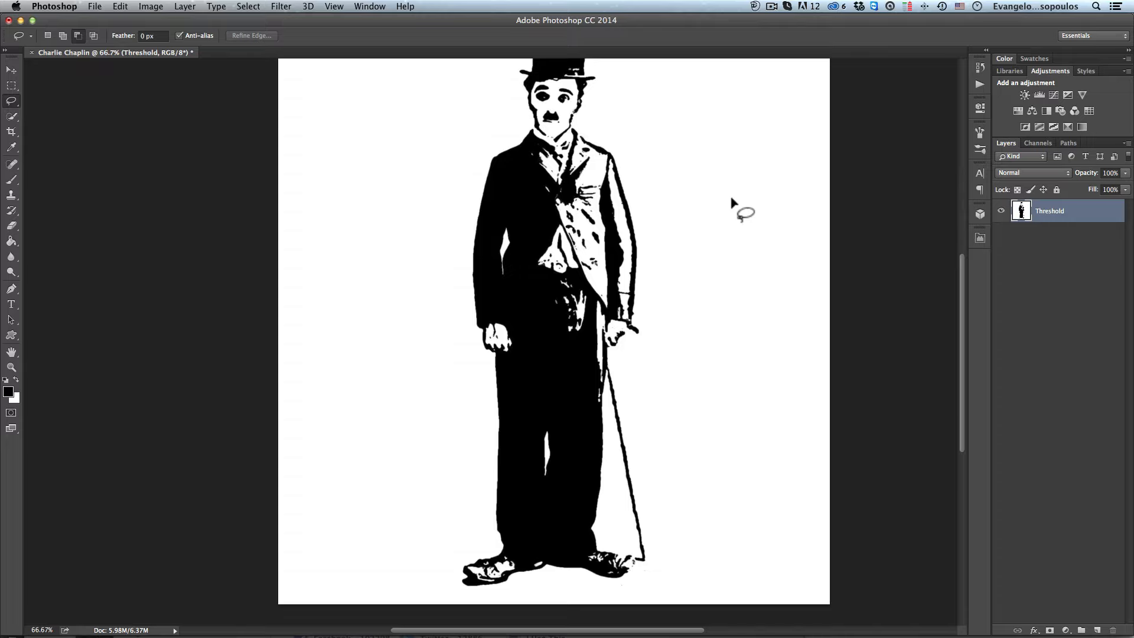
Step: Hide the white areas of the Threshold layer by lowering the This Layer white Blend If value to 150
alt+super+click(598, 164)
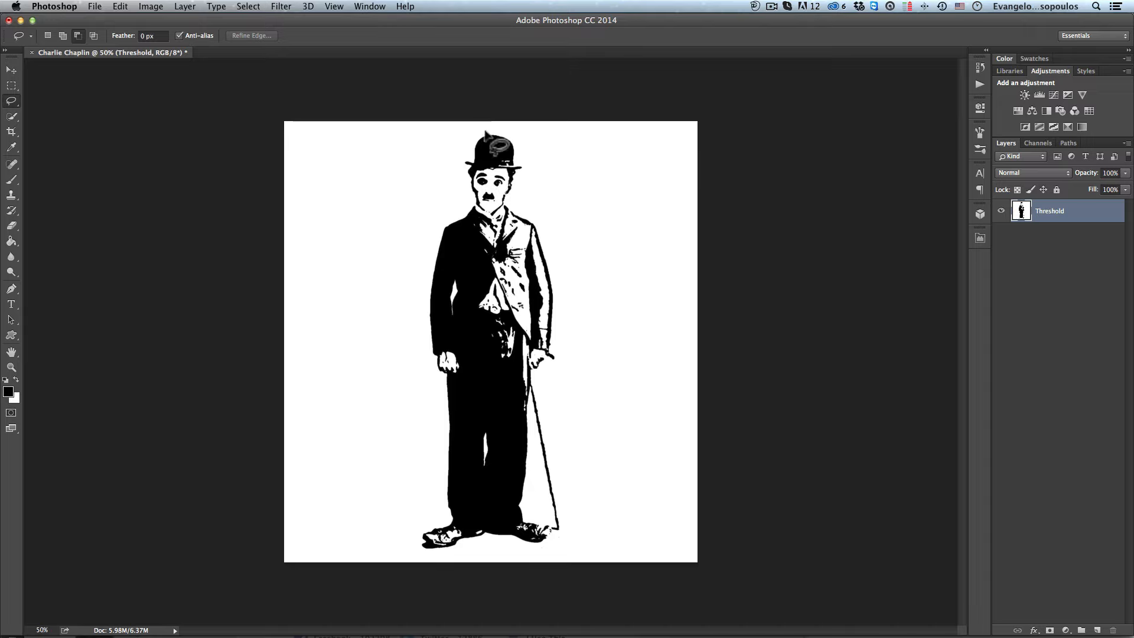
right_click(1086, 220)
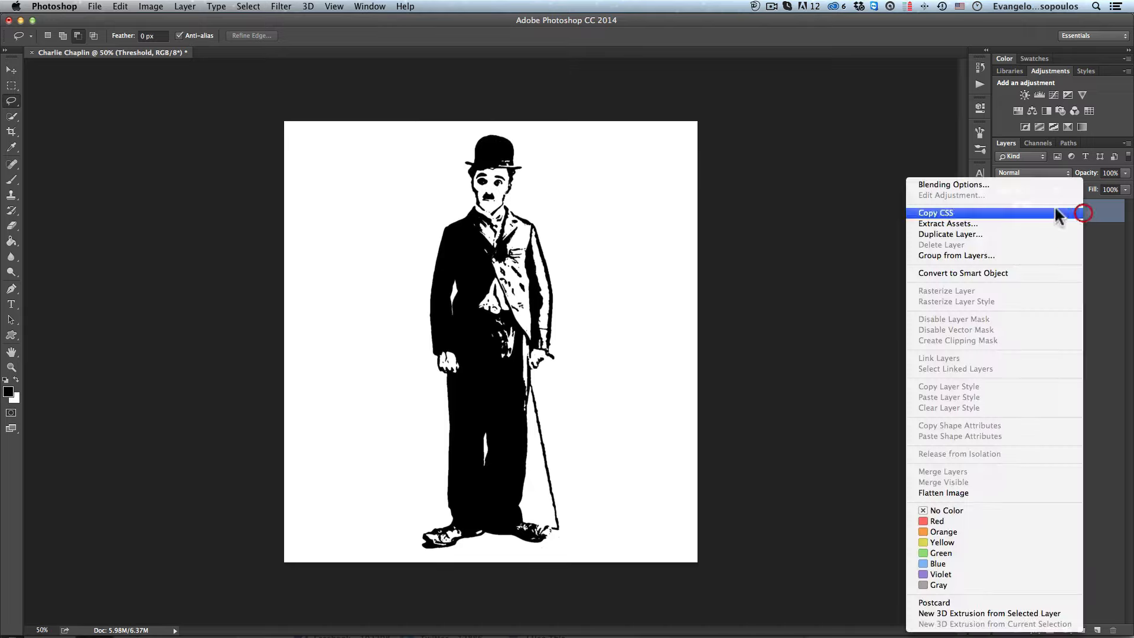
click(997, 183)
drag(452, 39, 766, 60)
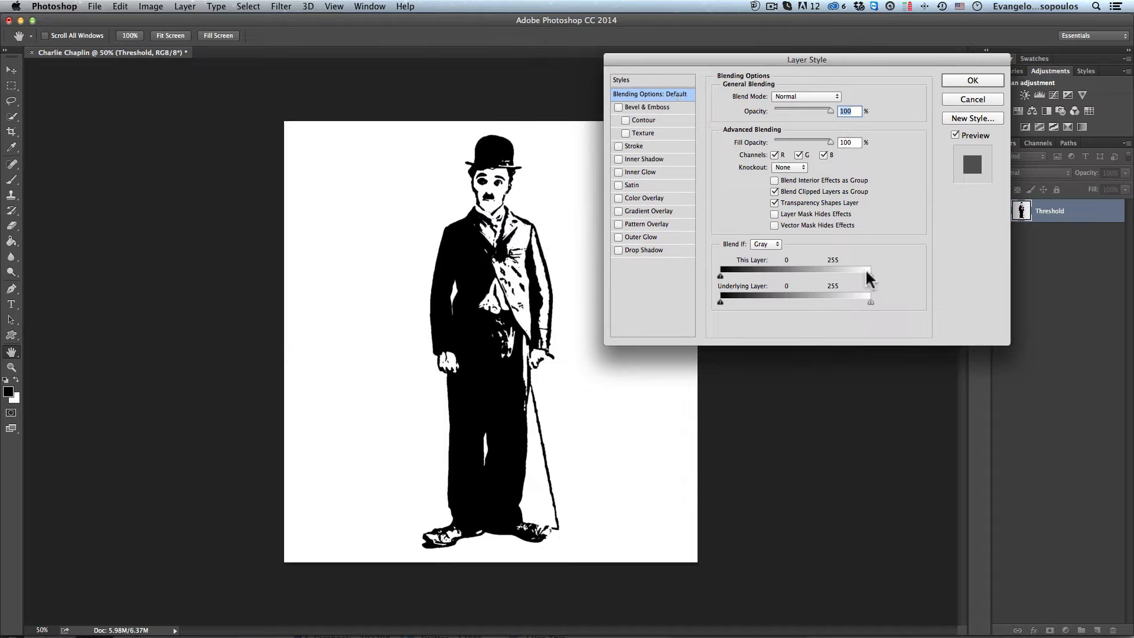
drag(871, 276, 834, 278)
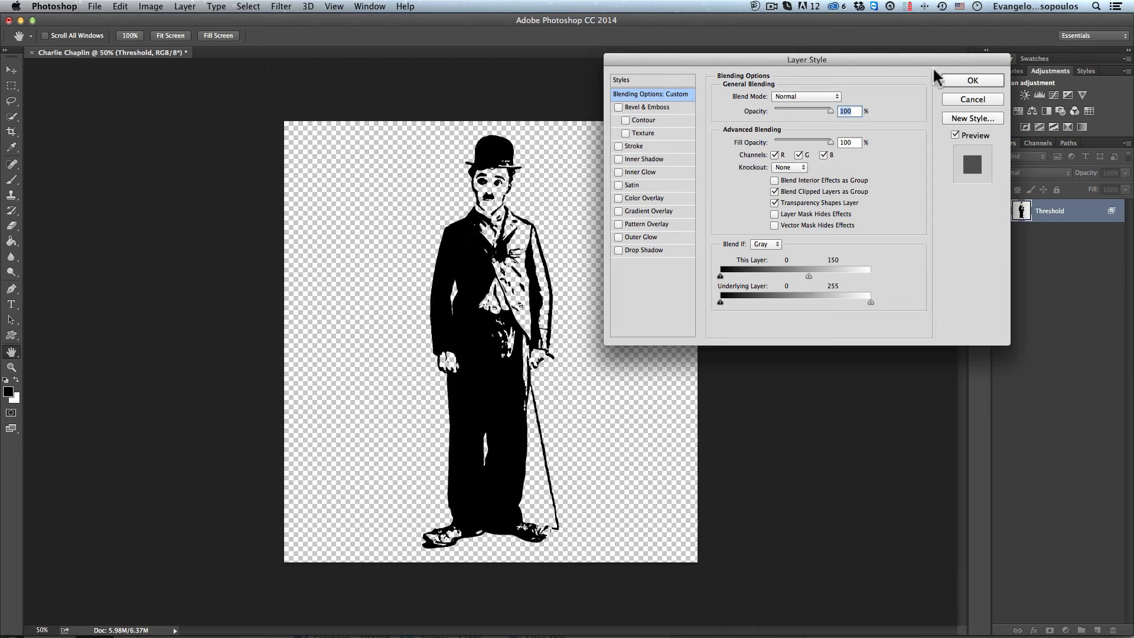
click(950, 77)
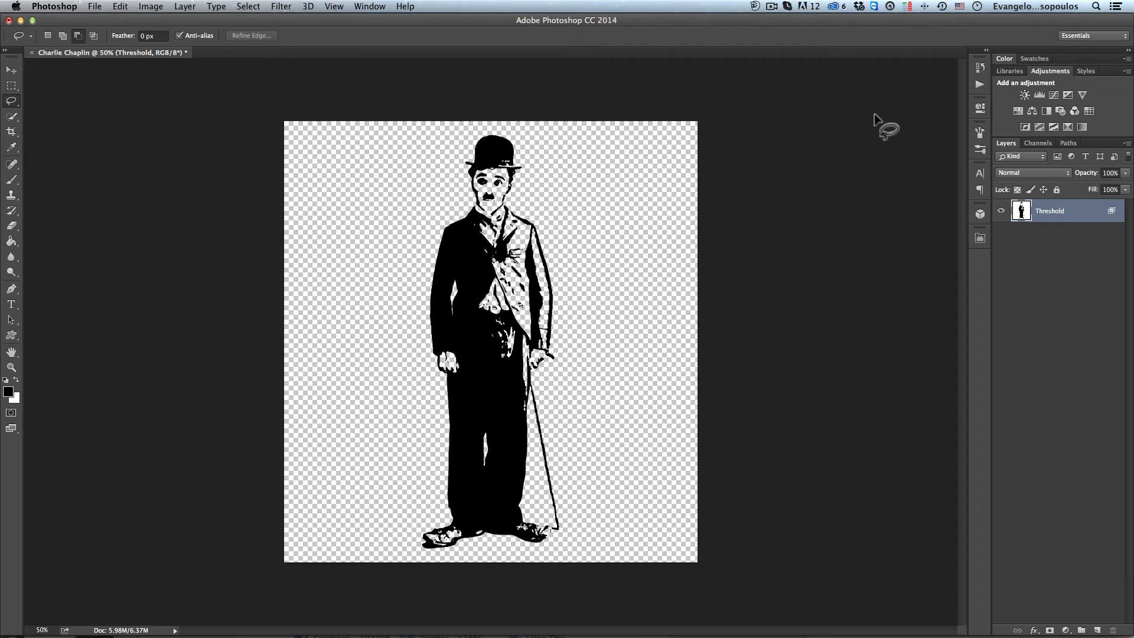
key(super)
super+click(1022, 212)
key(super+d)
Step: Add an empty layer above the Threshold layer and merge both into one layer
click(1098, 629)
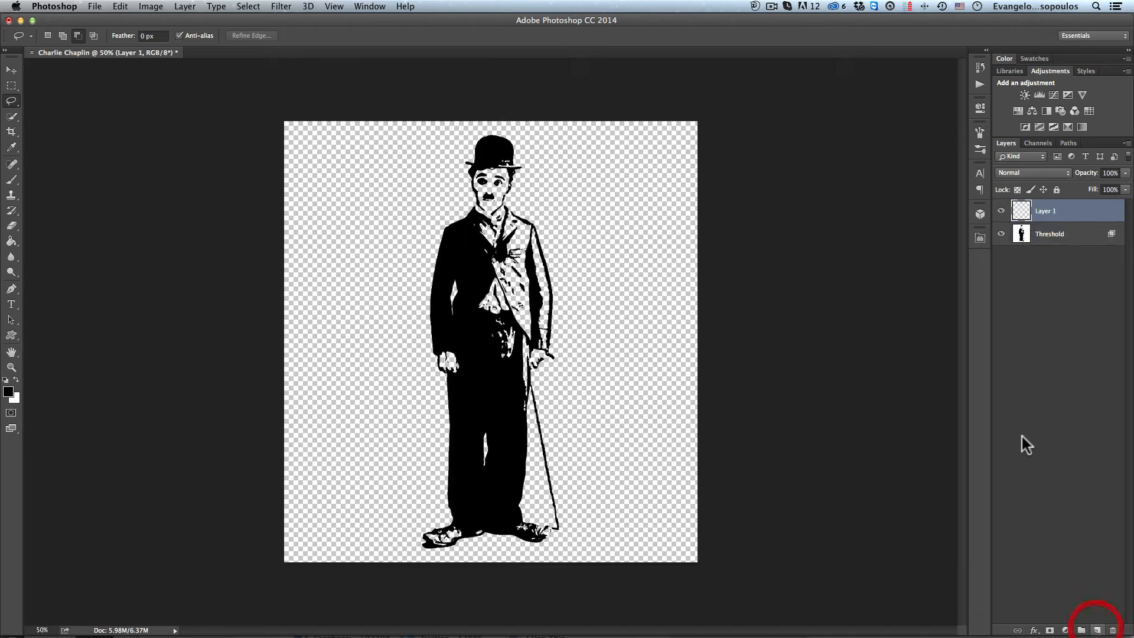
shift+click(1076, 234)
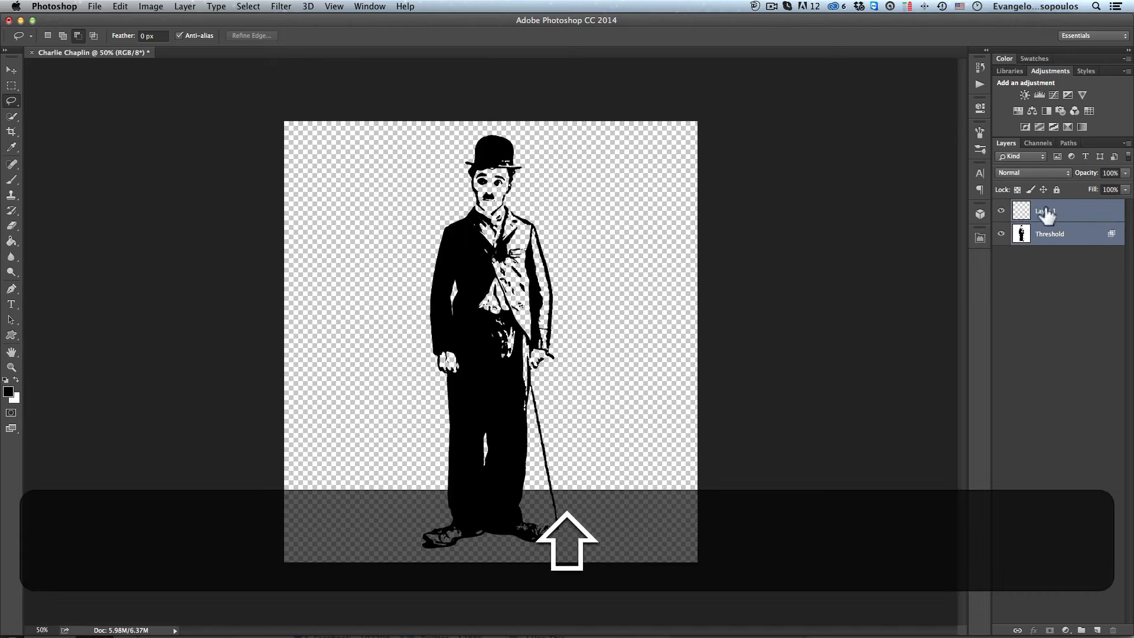
right_click(1076, 237)
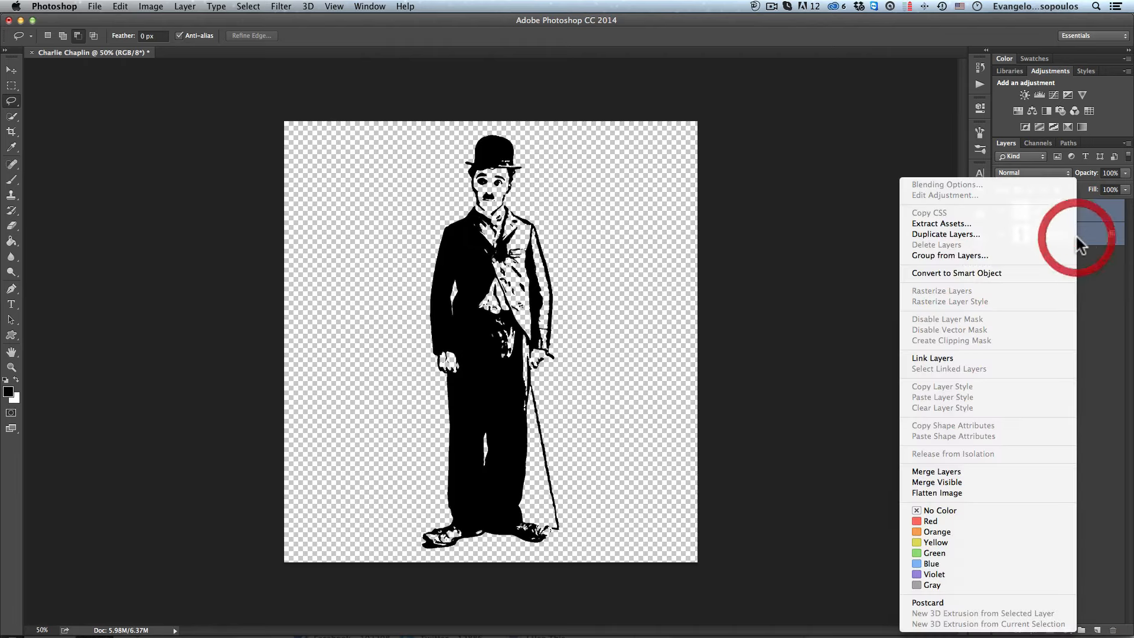
click(976, 473)
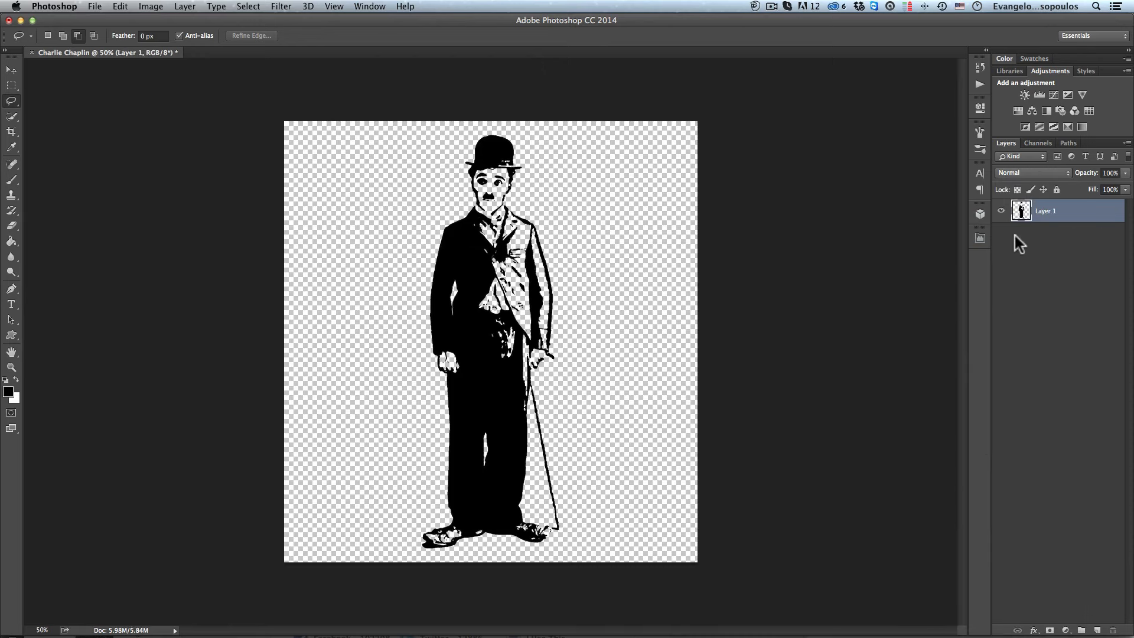
Step: Load the merged figure's outline as a selection and examine its edges up close around the jacket and face
super+click(1021, 212)
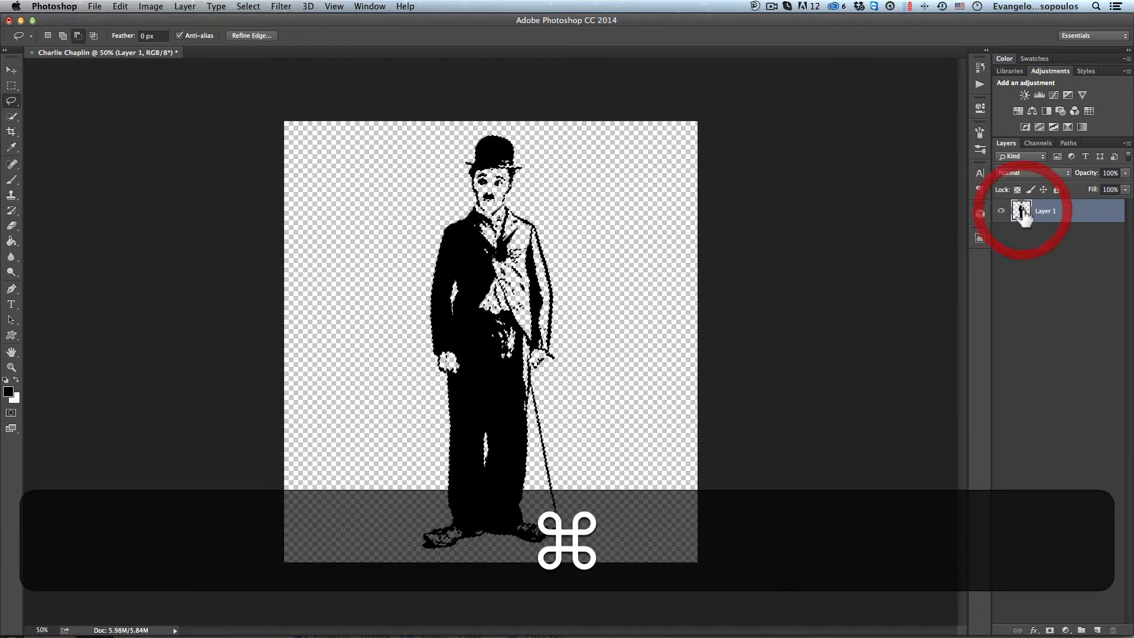
super+click(467, 262)
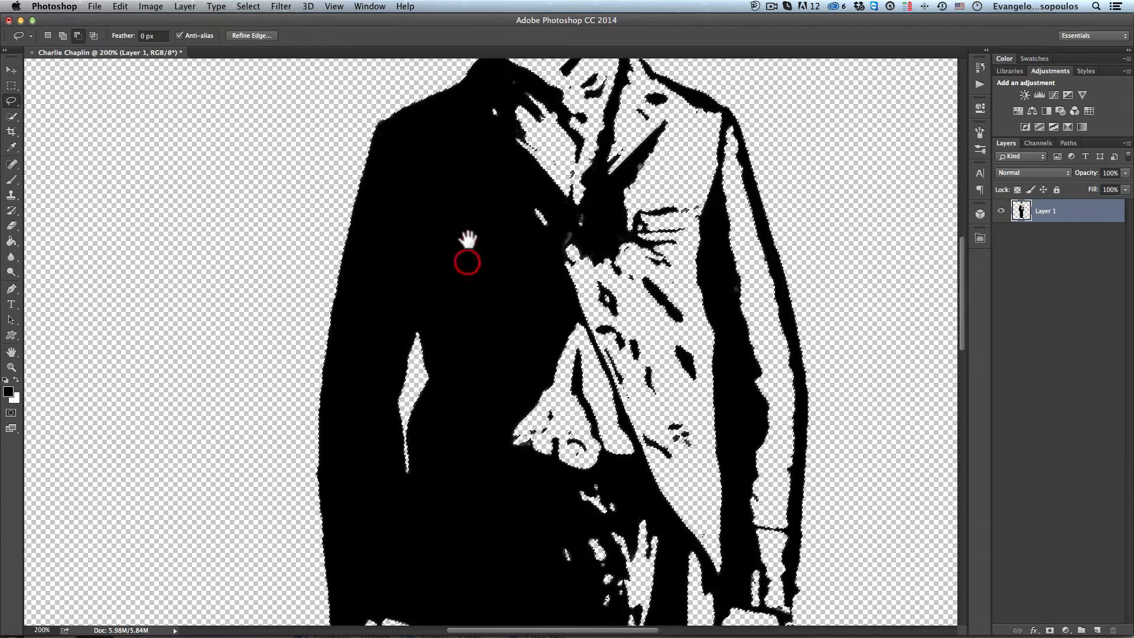
drag(467, 240, 514, 362)
drag(532, 150, 539, 256)
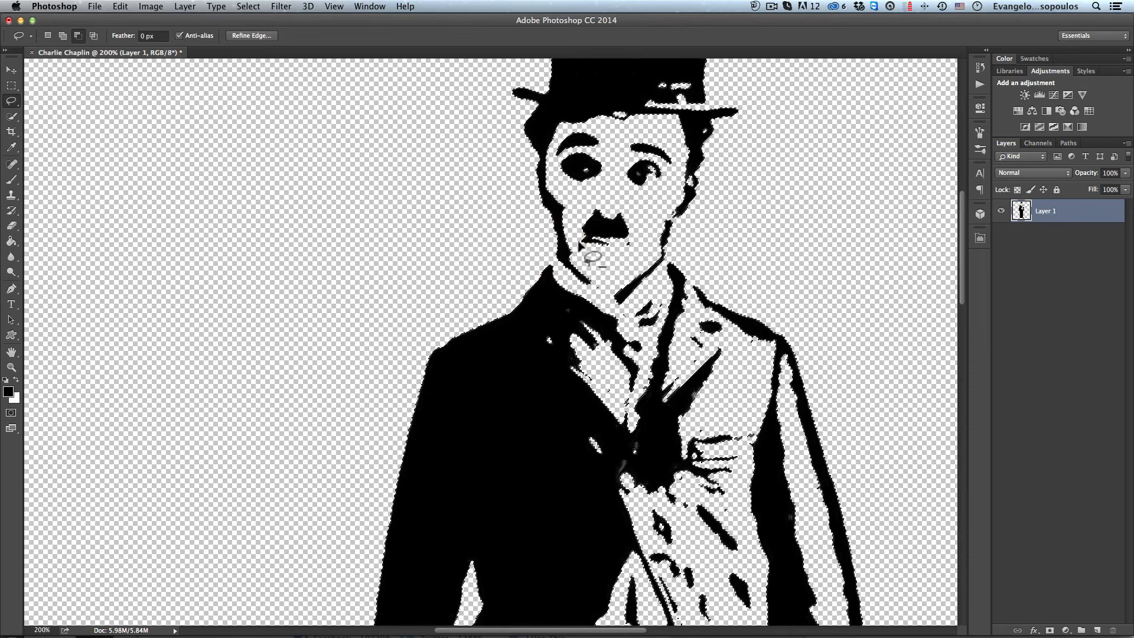
alt+super+click(589, 220)
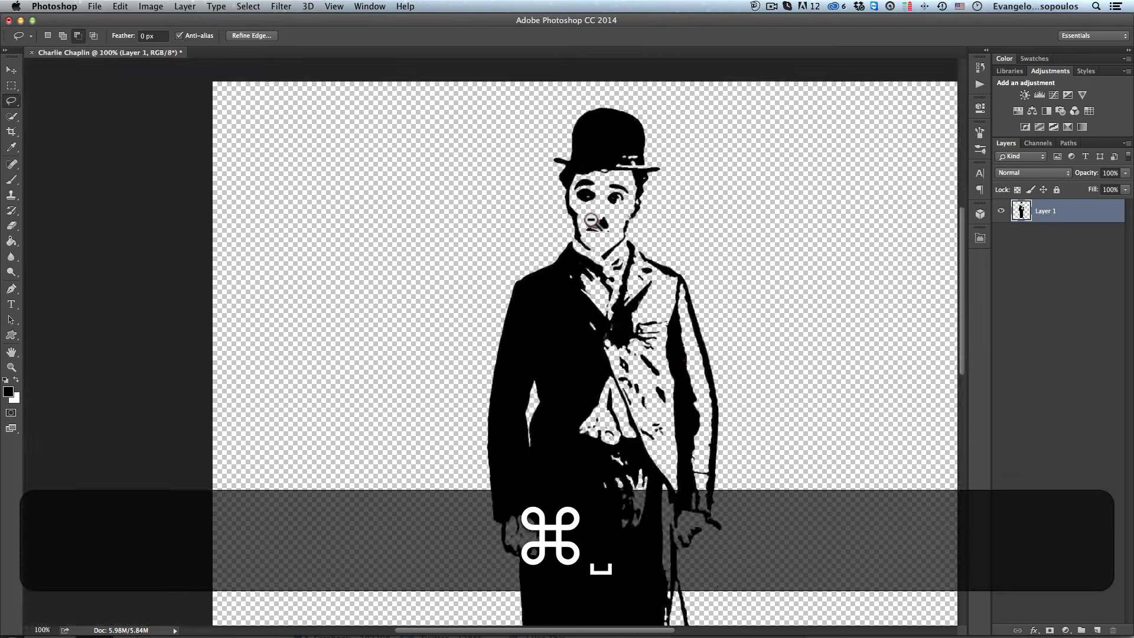
alt+super+click(590, 220)
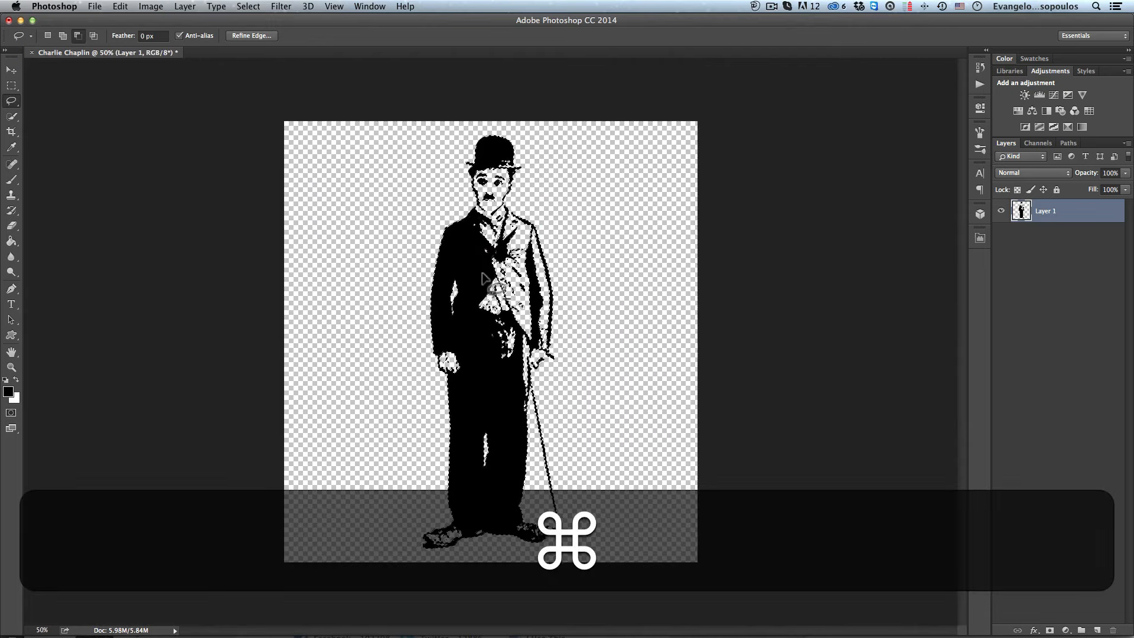
Step: Load the figure's outline as a selection again and convert it to a work path with a tolerance of 1.0 pixels
super+click(470, 247)
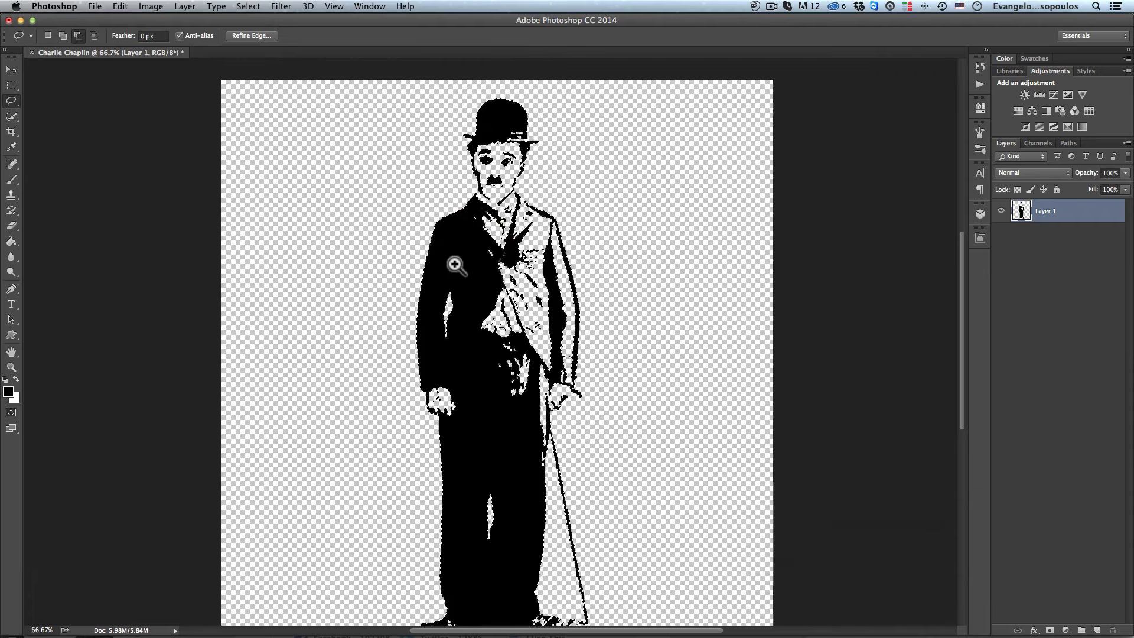
super+click(456, 266)
super+click(481, 252)
drag(481, 253, 496, 357)
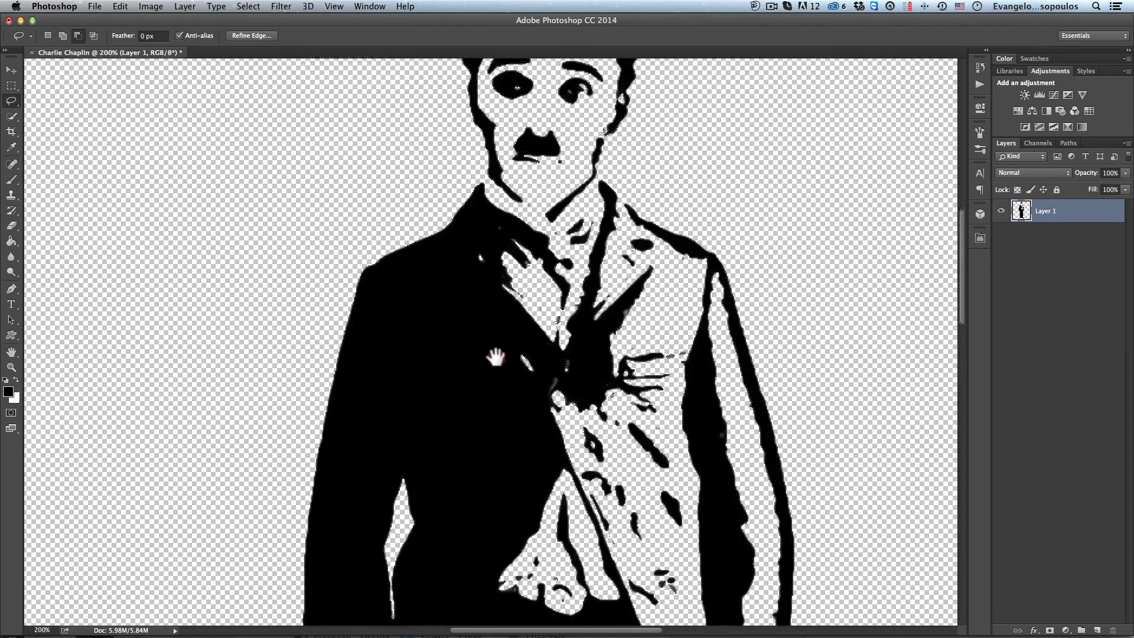
super+click(1023, 212)
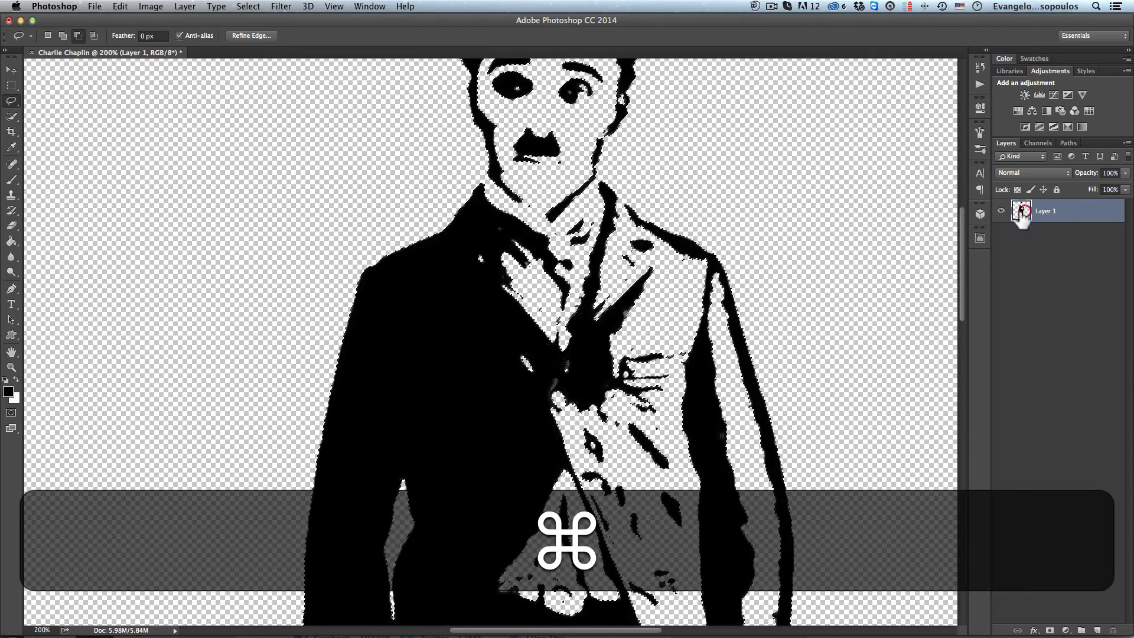
right_click(420, 243)
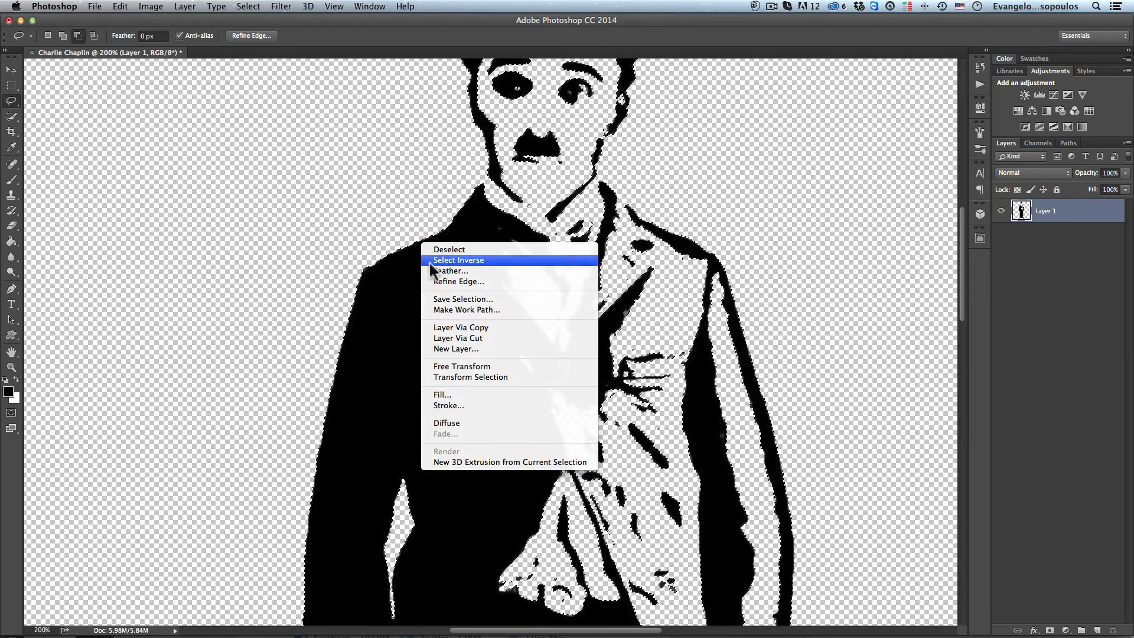
click(456, 310)
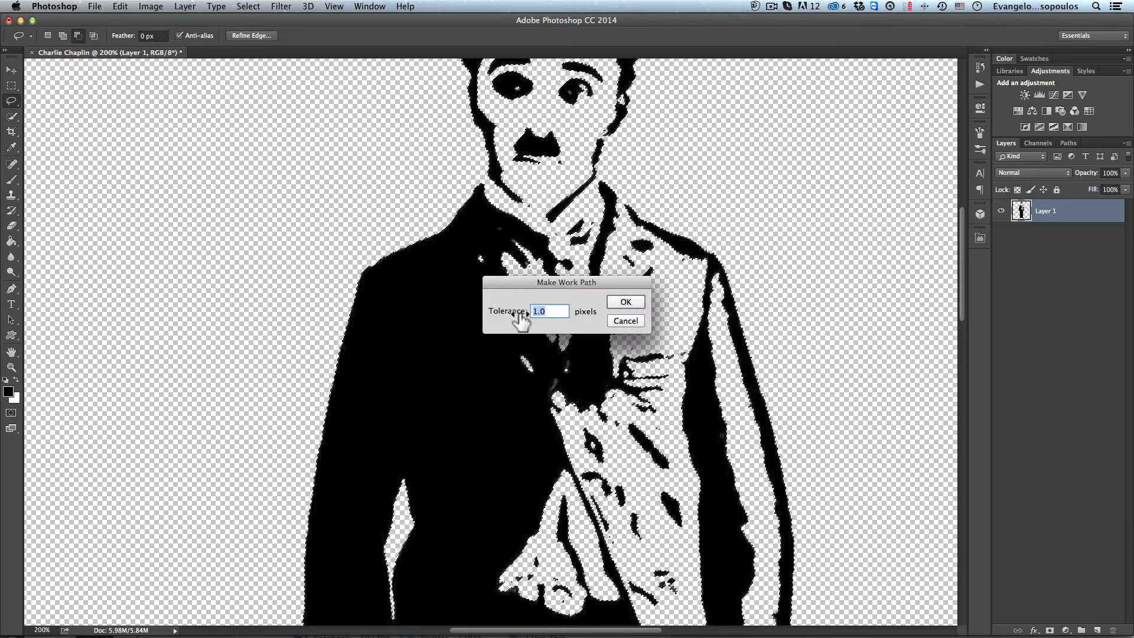
click(628, 298)
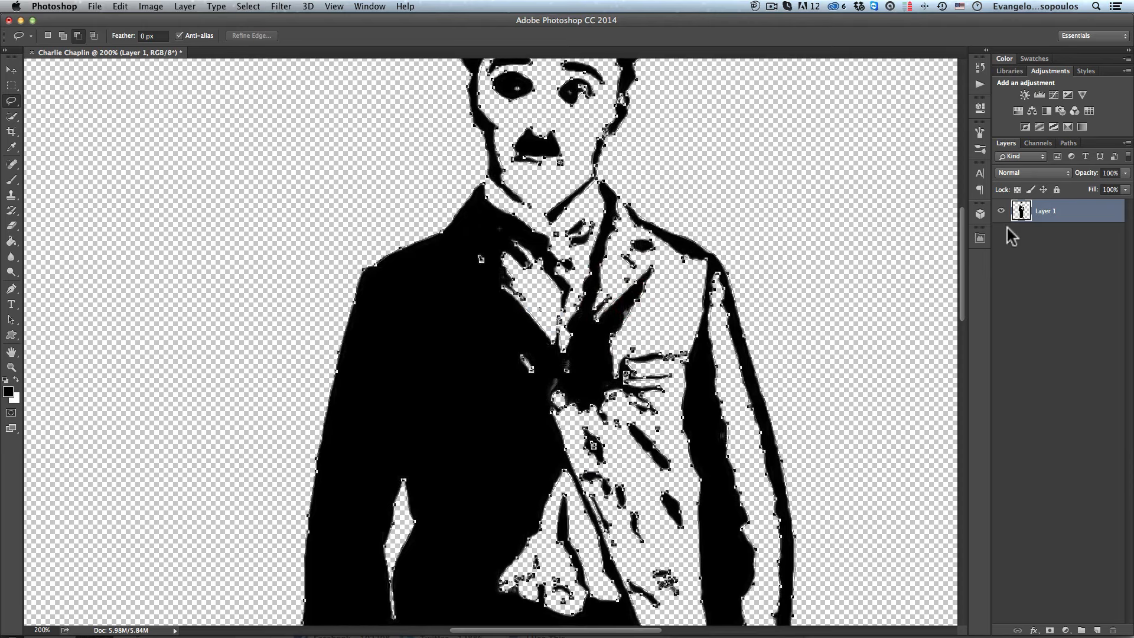
Step: Hide Layer 1 and view the figure's work path on its own across the whole canvas
click(1001, 210)
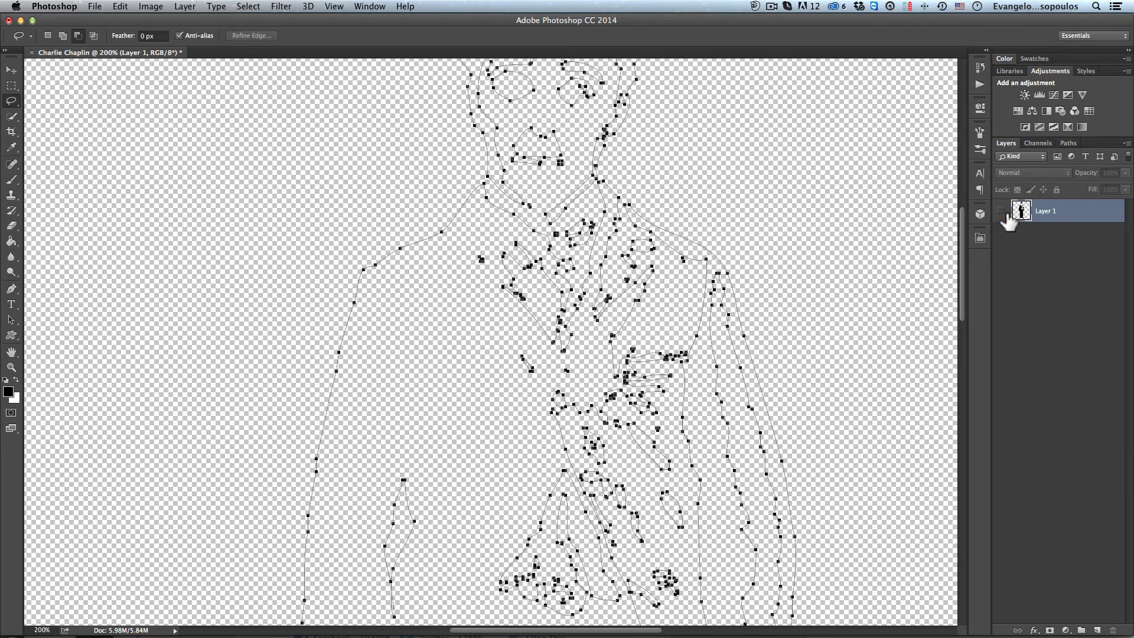
alt+click(540, 304)
alt+click(540, 314)
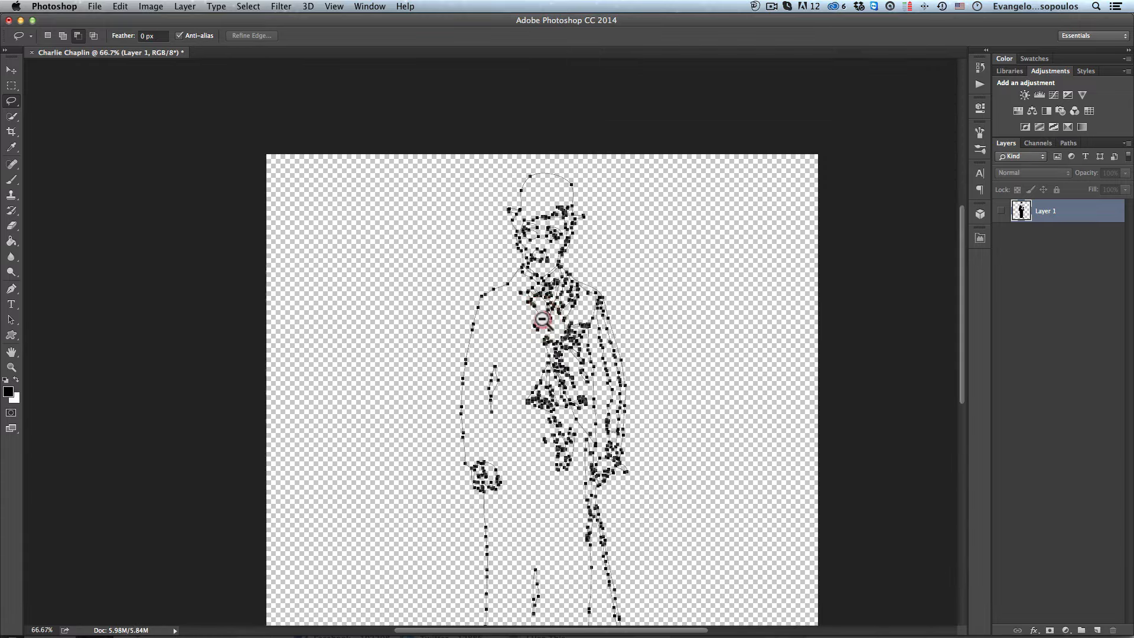
alt+click(540, 315)
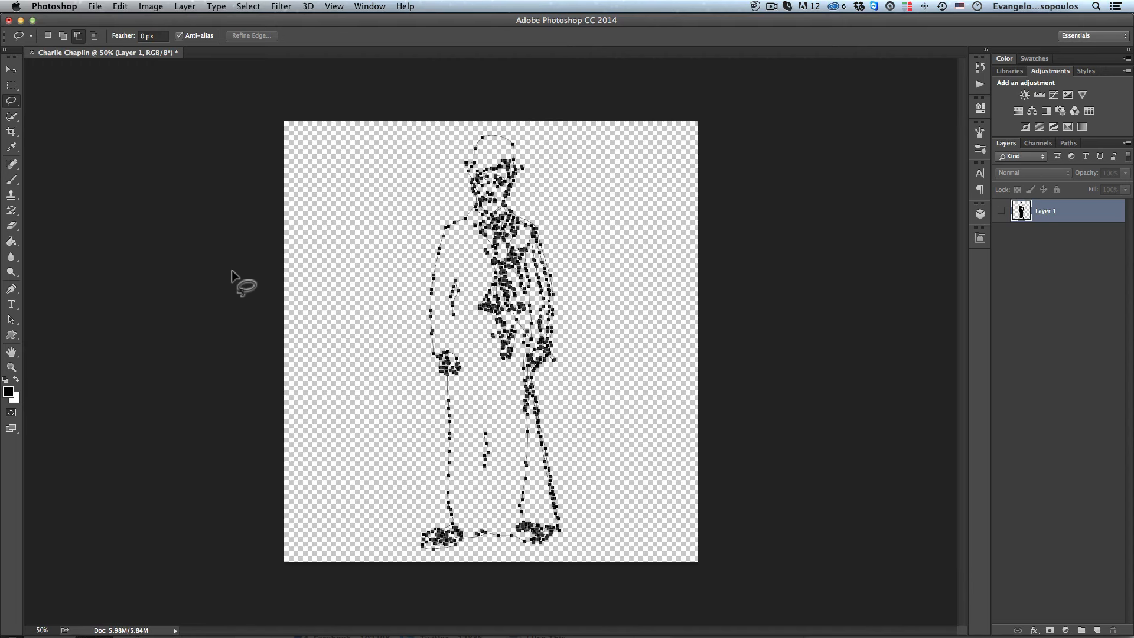
Step: Define the work path as a custom shape named Charlie Chaplin Figure
click(119, 7)
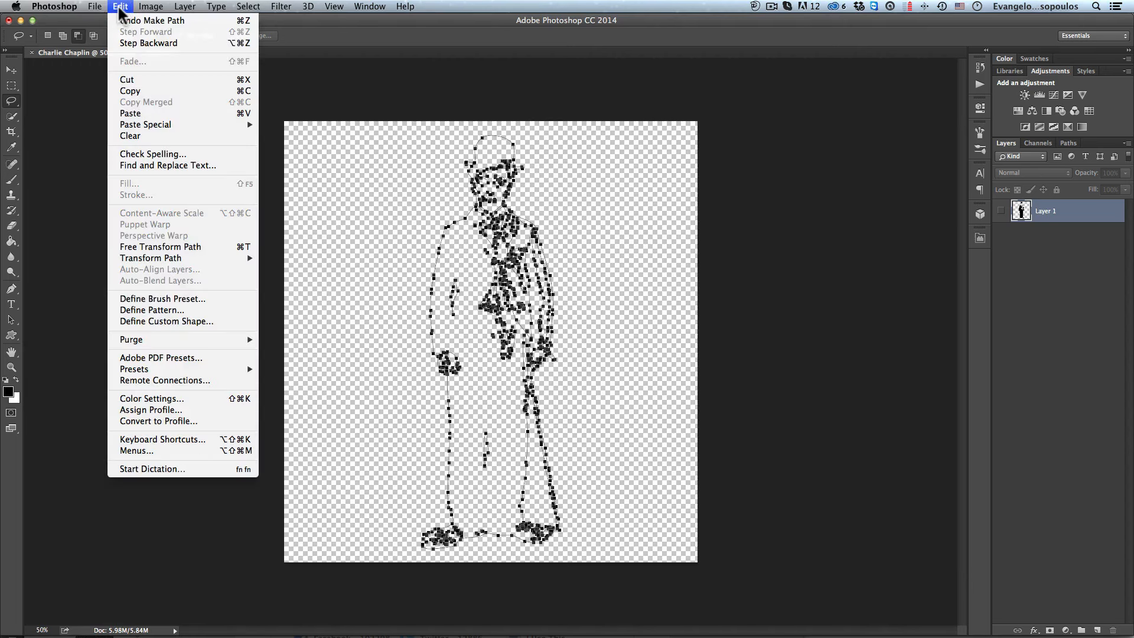
click(151, 321)
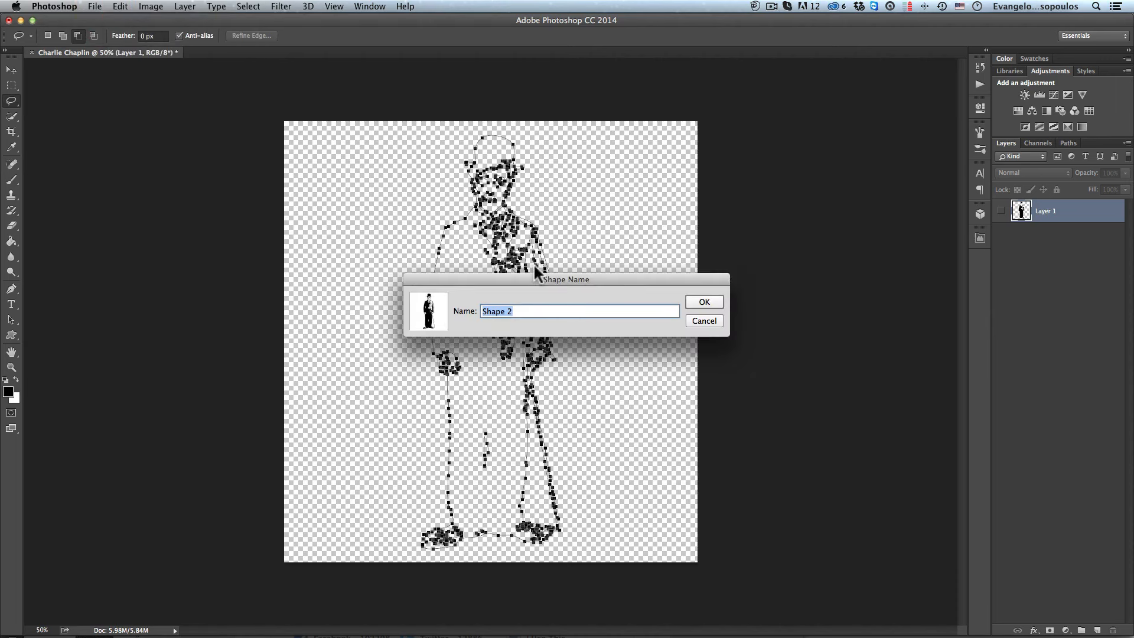
text(Charlie )
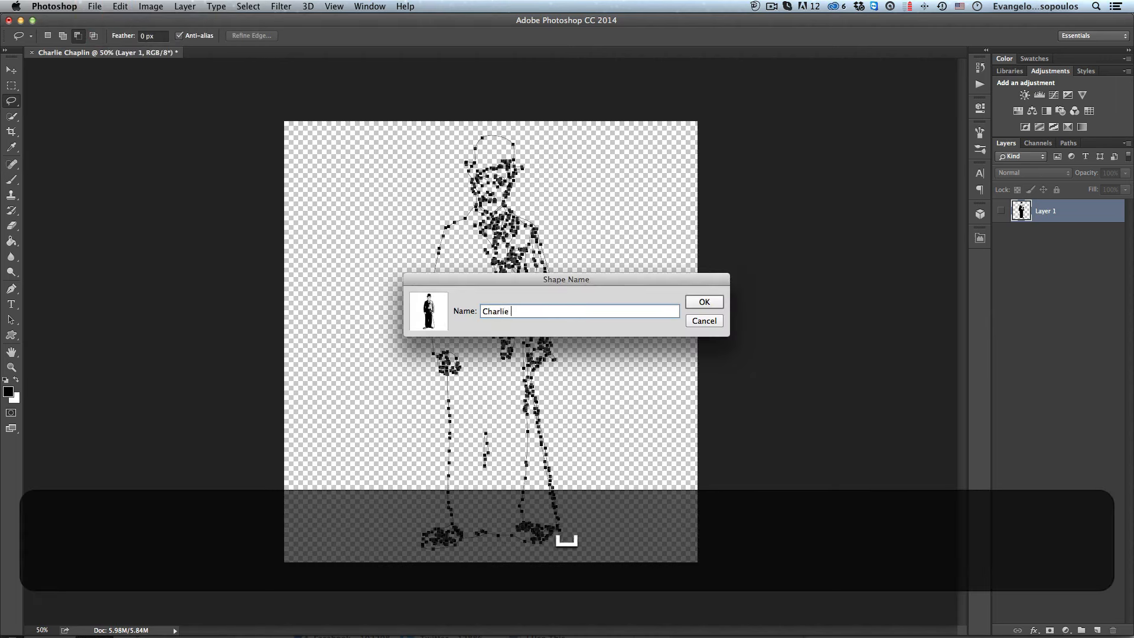
text(Chapli)
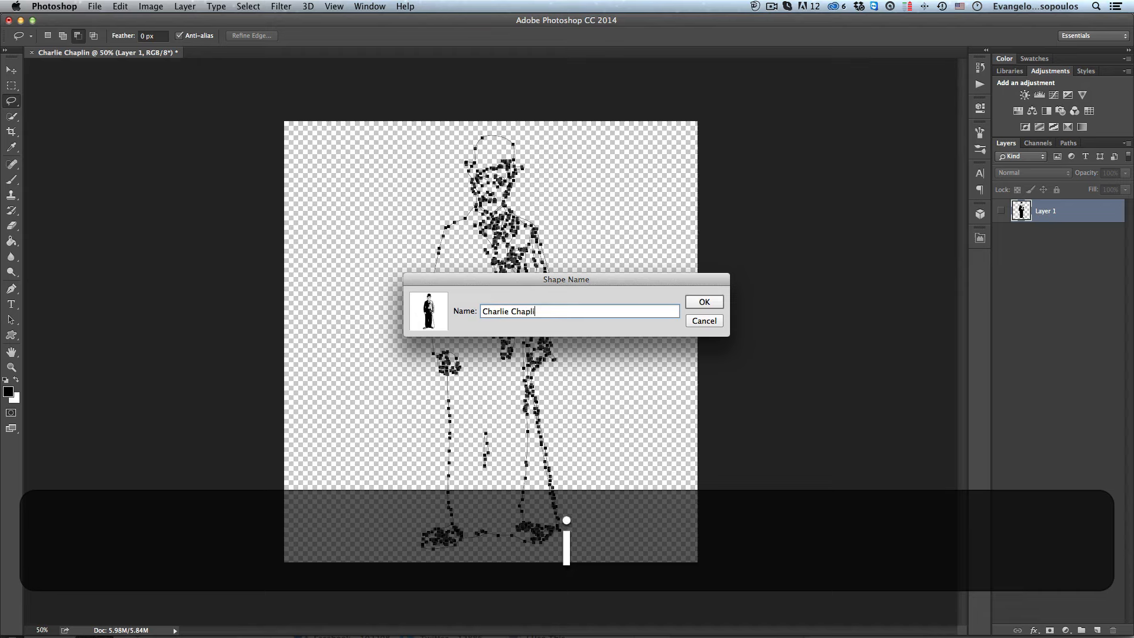
text(n)
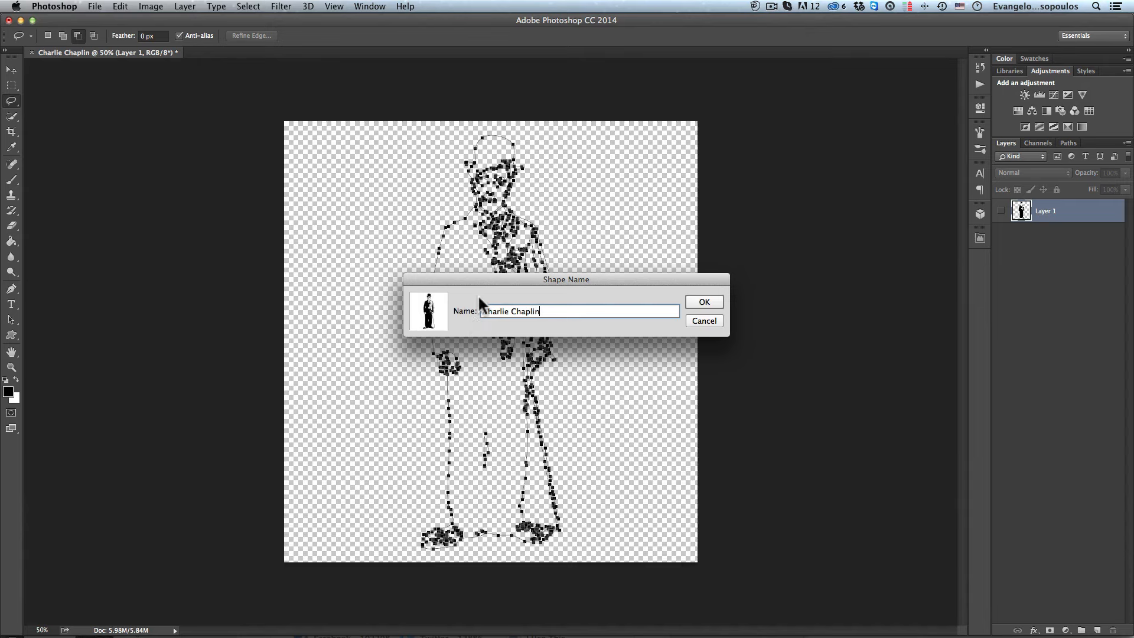
text(Shape)
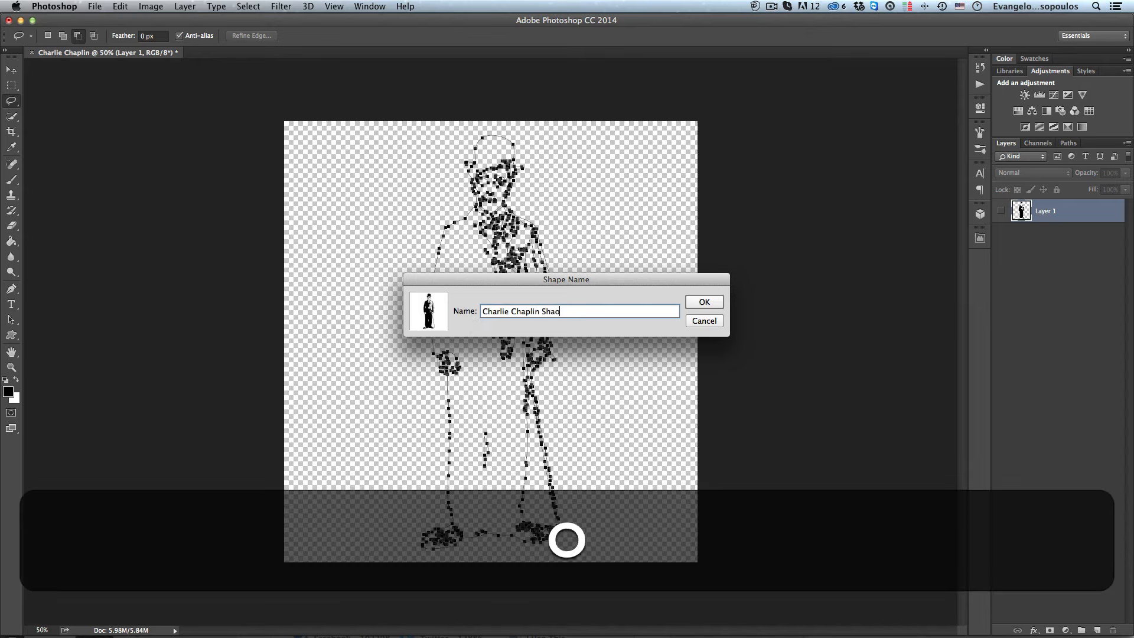
key(BackSpace)
text(e)
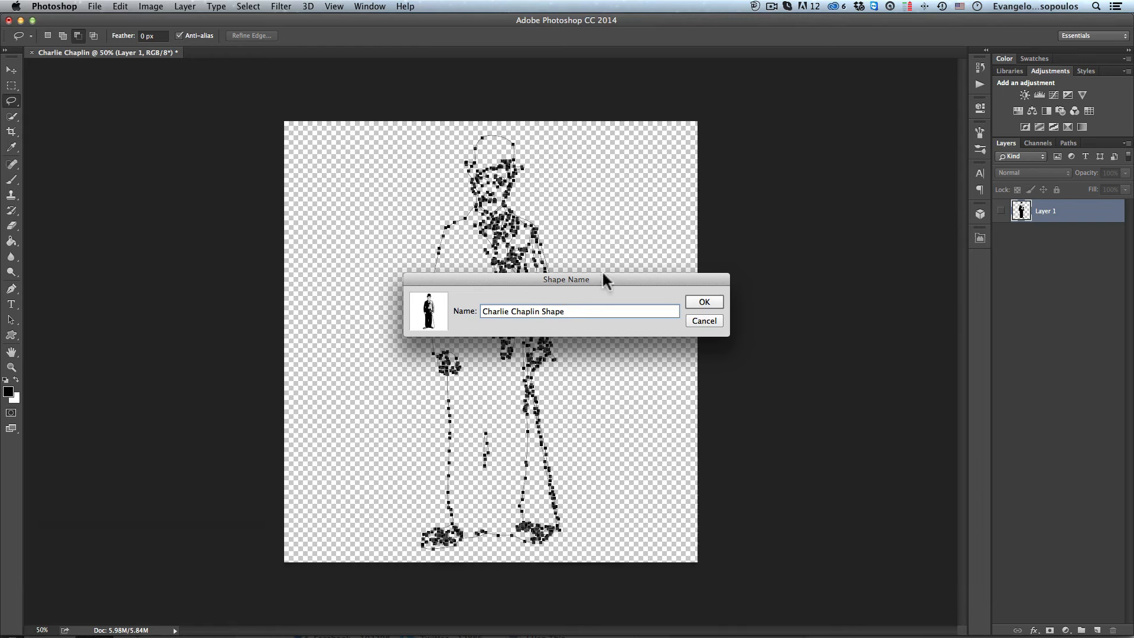
double_click(552, 312)
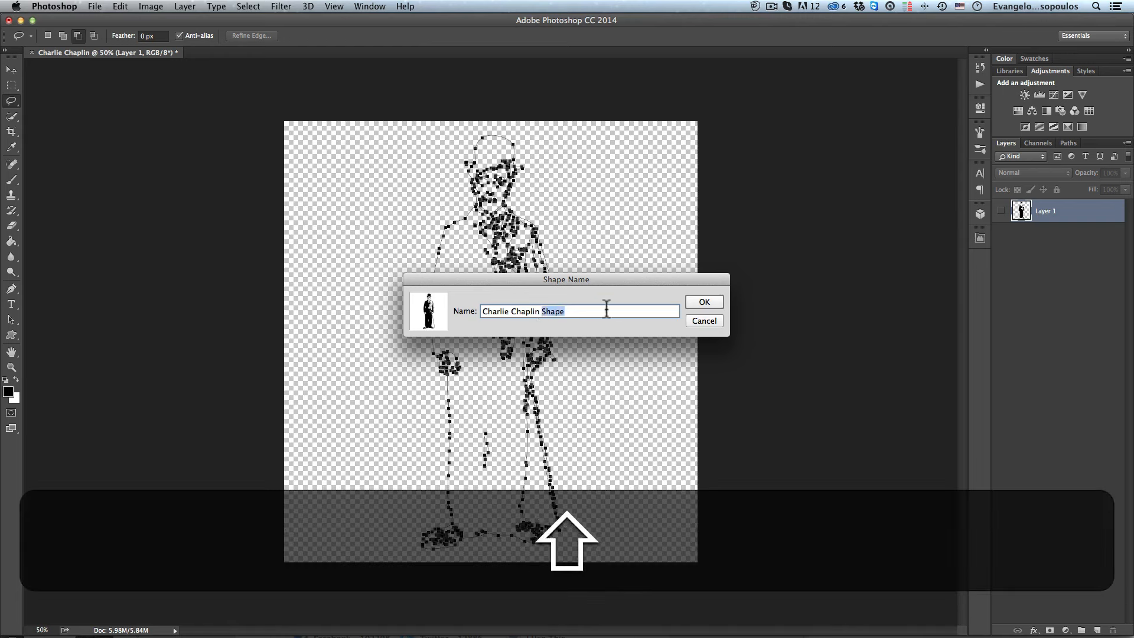
text(Figure)
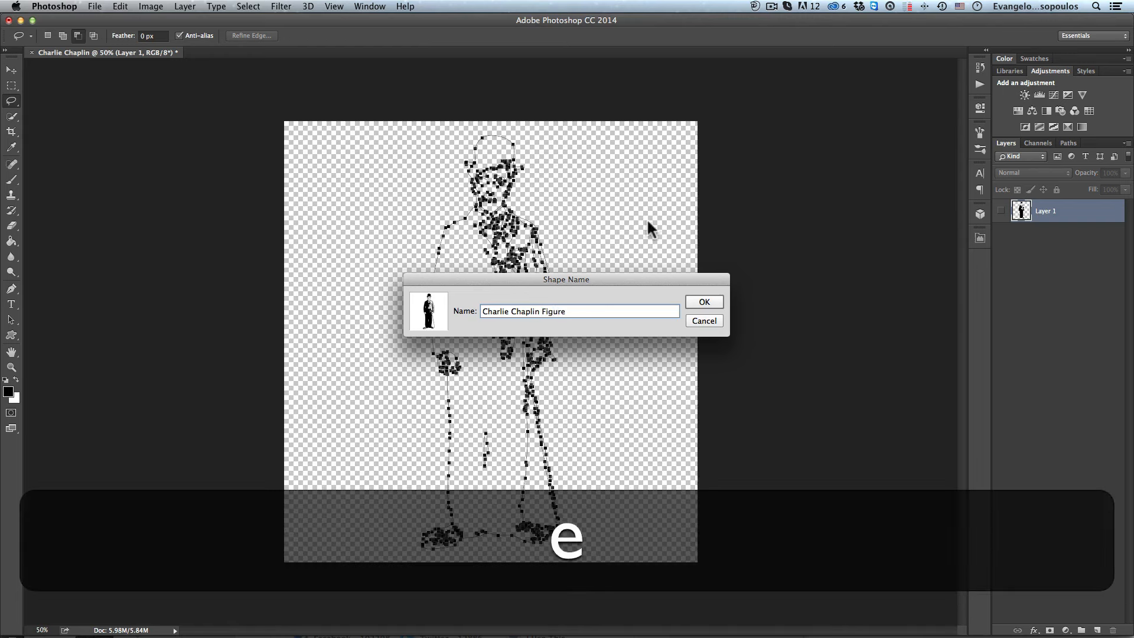
click(694, 298)
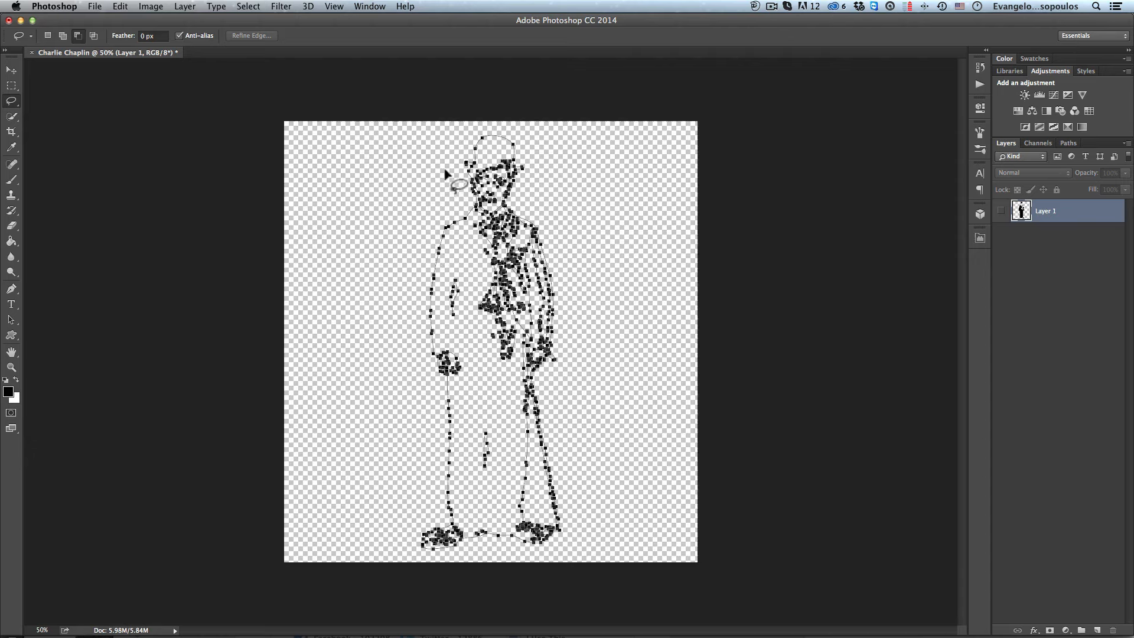
Step: Switch to Chrome, open the full-size Blank Unisex White T-Shirt image from the white T-shirt results, copy it and return to Photoshop
key(super+Tab)
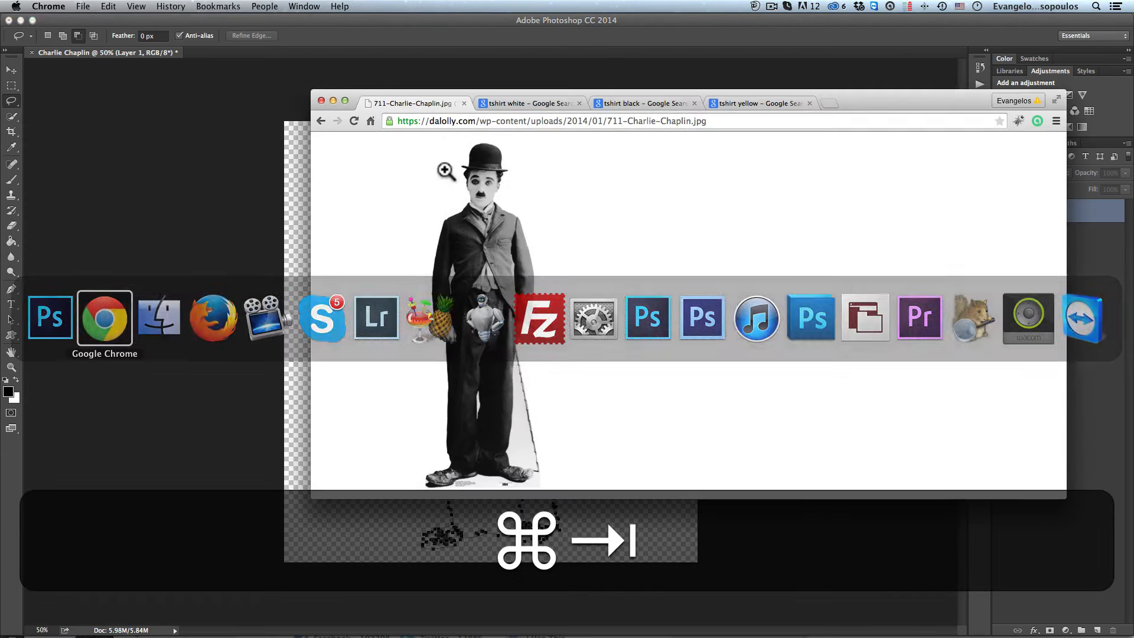
click(527, 97)
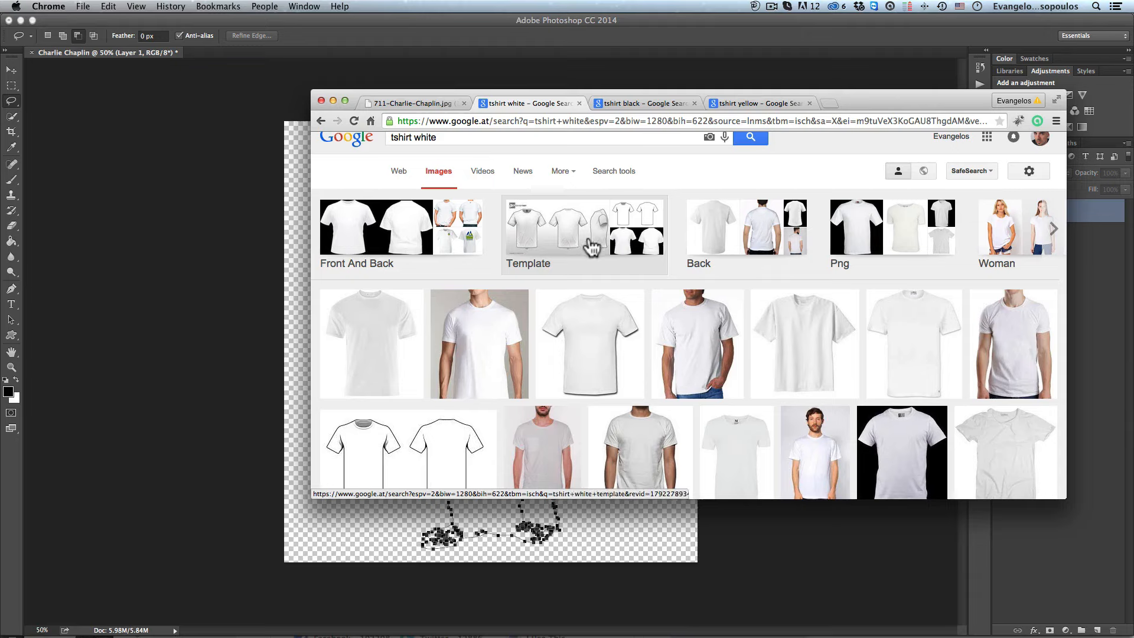
click(700, 325)
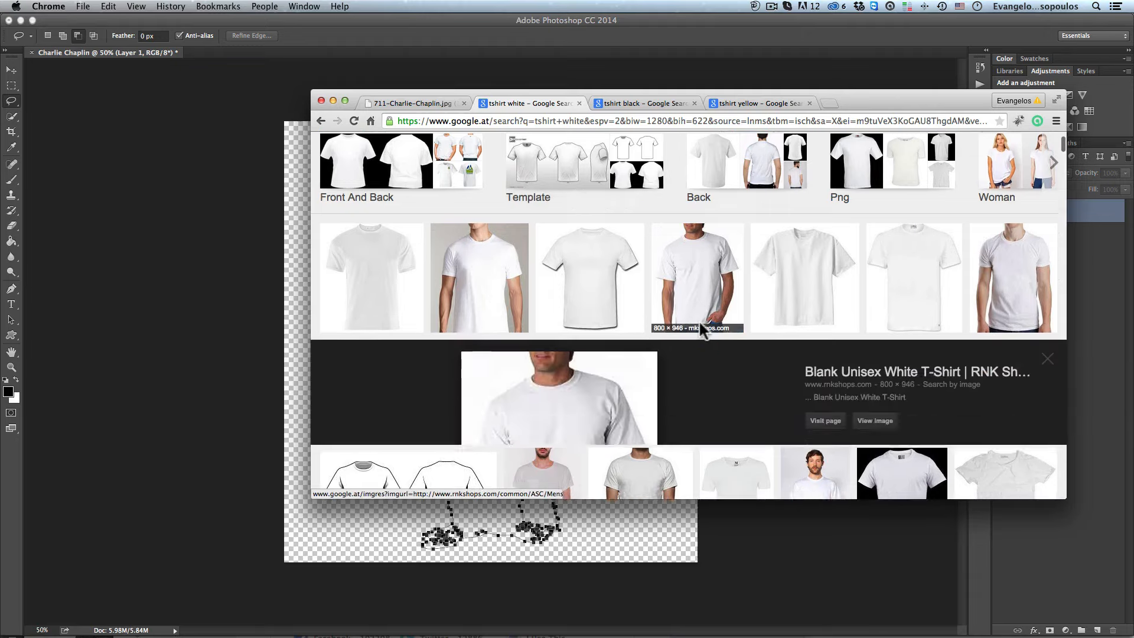
click(863, 313)
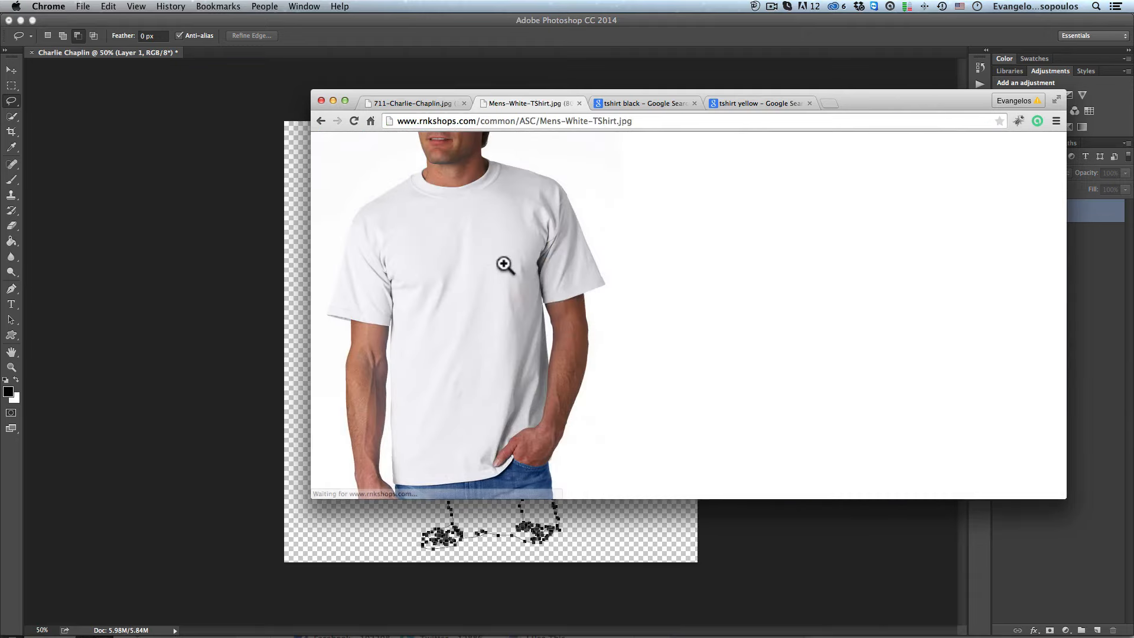
right_click(492, 255)
click(545, 283)
click(196, 161)
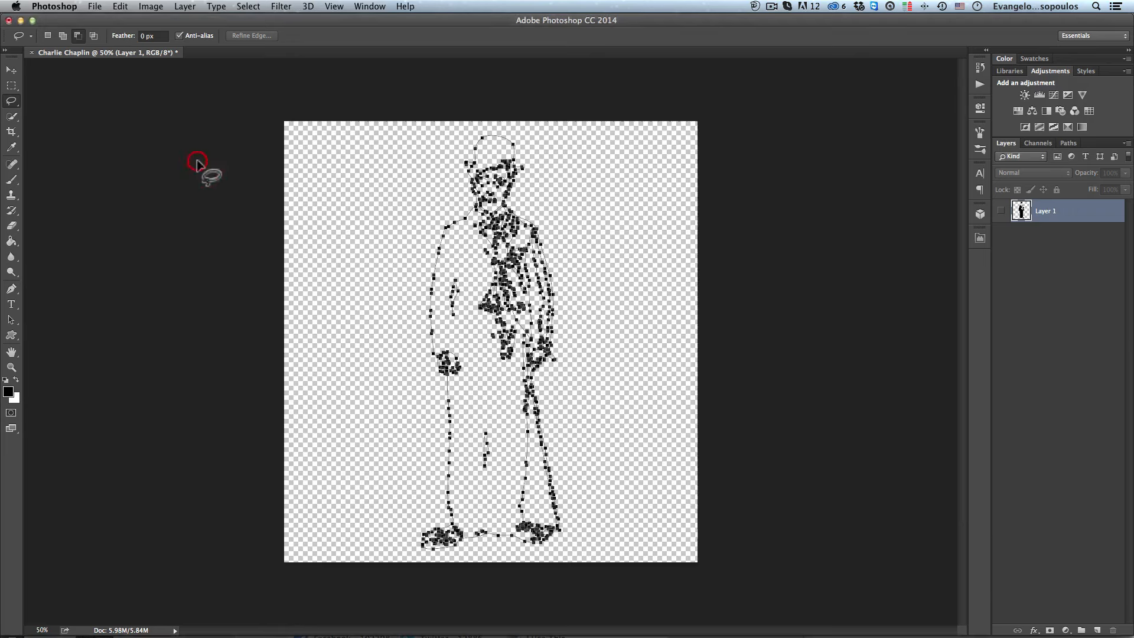
Step: Create a new document named White t-shirt from the Clipboard preset at 800 × 946 pixels
key(super+n)
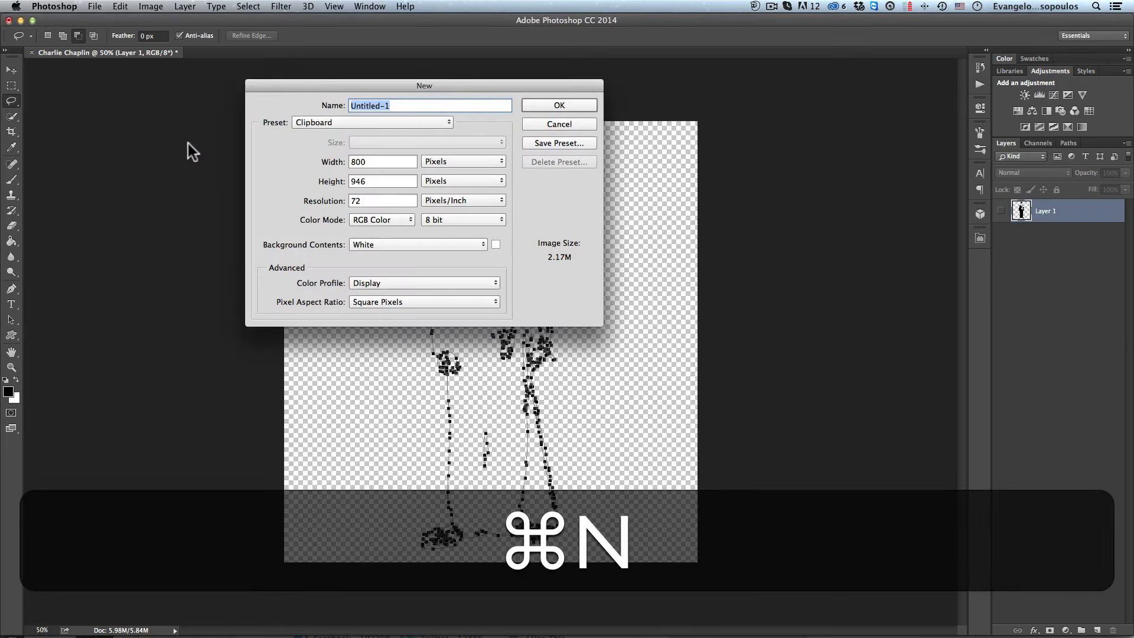
text(Wh)
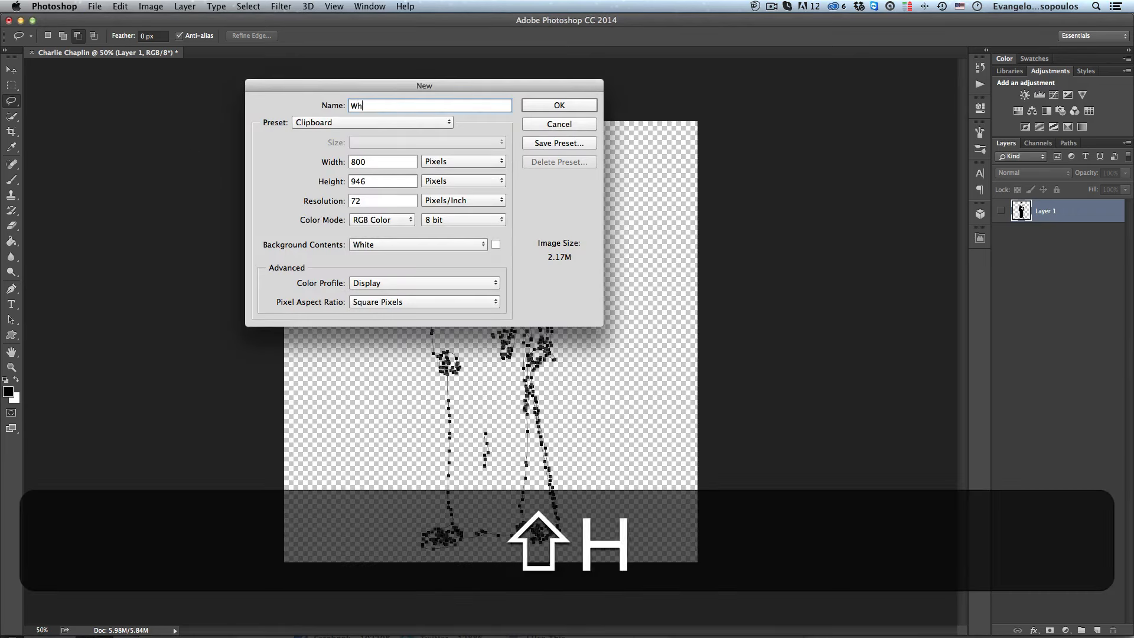
text(ite t)
text(o)
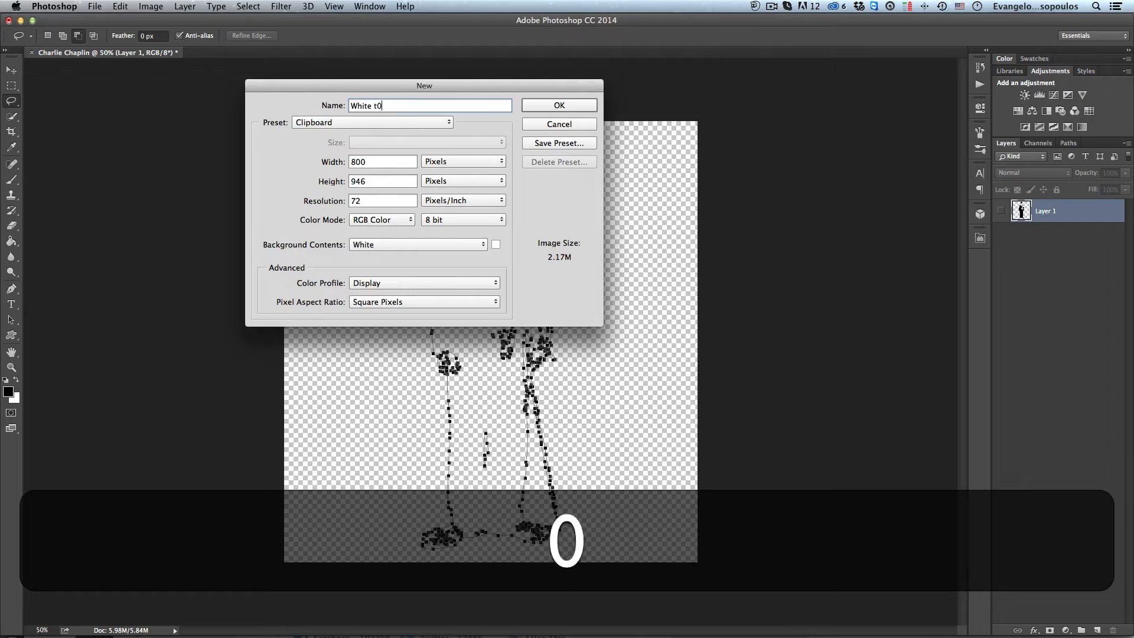
key(BackSpace)
text(-shirt)
click(582, 106)
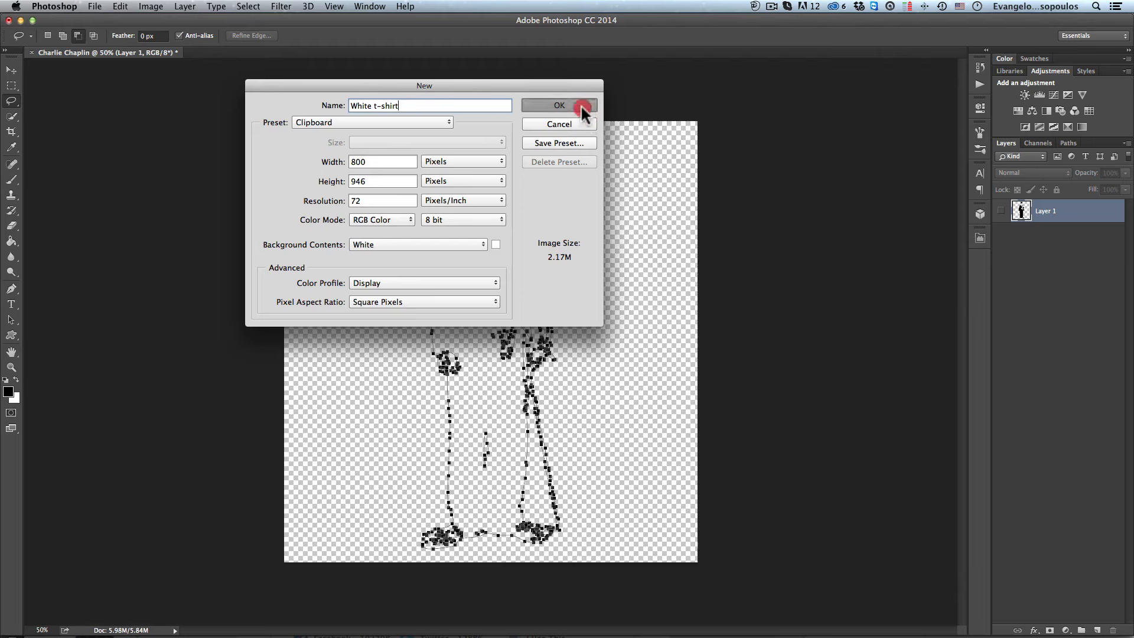
Step: Paste the copied T-shirt photo into the new document and delete the Background layer
key(super+v)
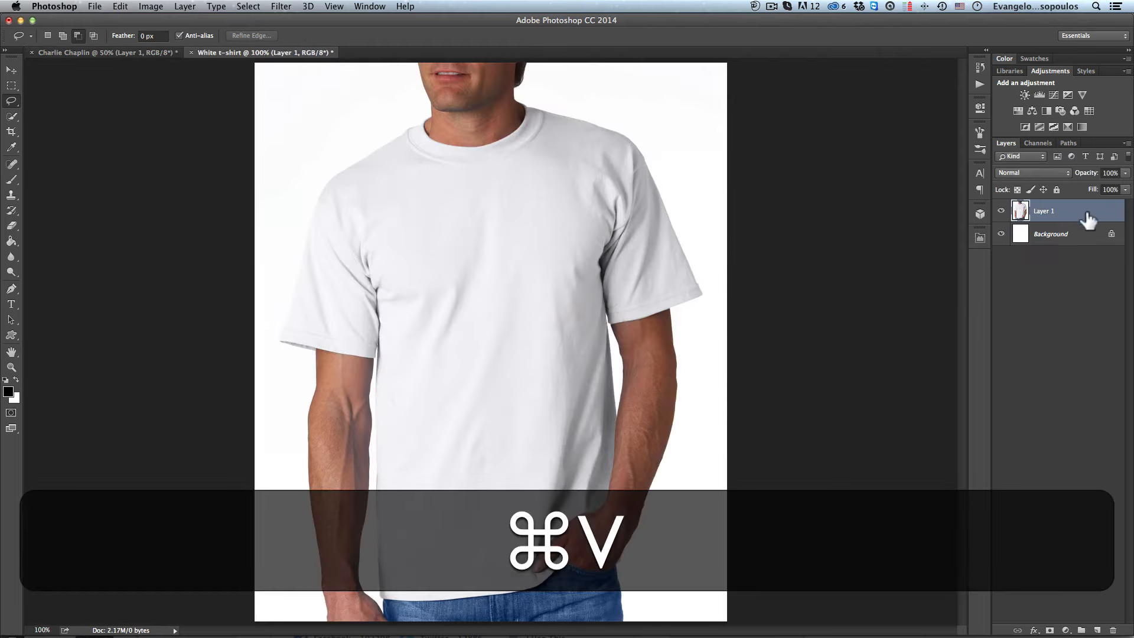
click(1064, 235)
key(BackSpace)
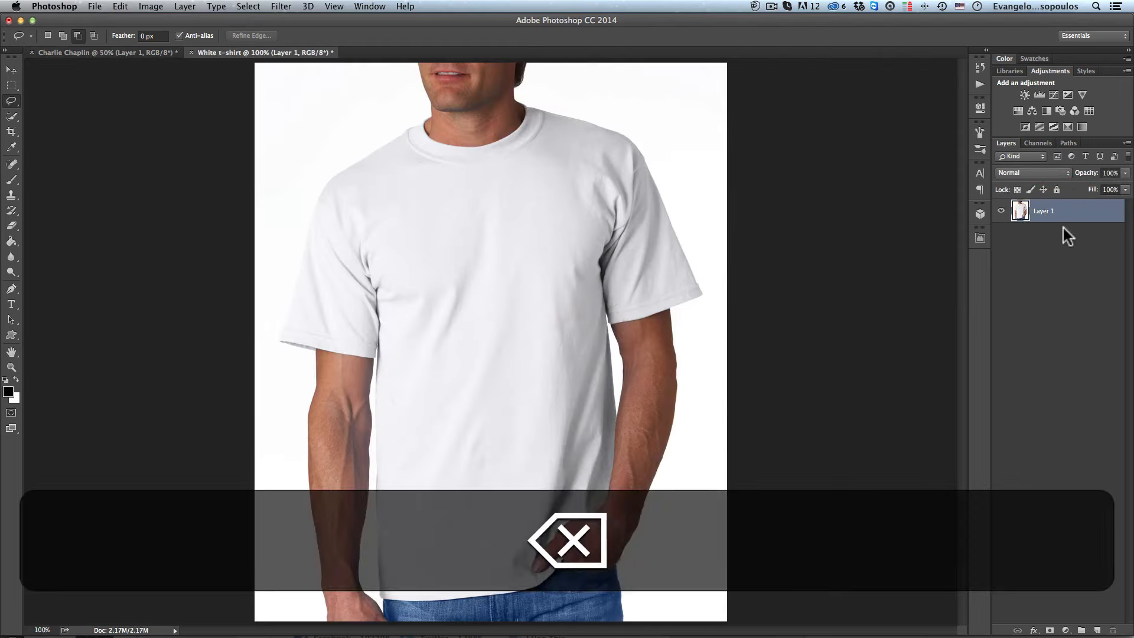
alt+click(617, 175)
alt+click(609, 176)
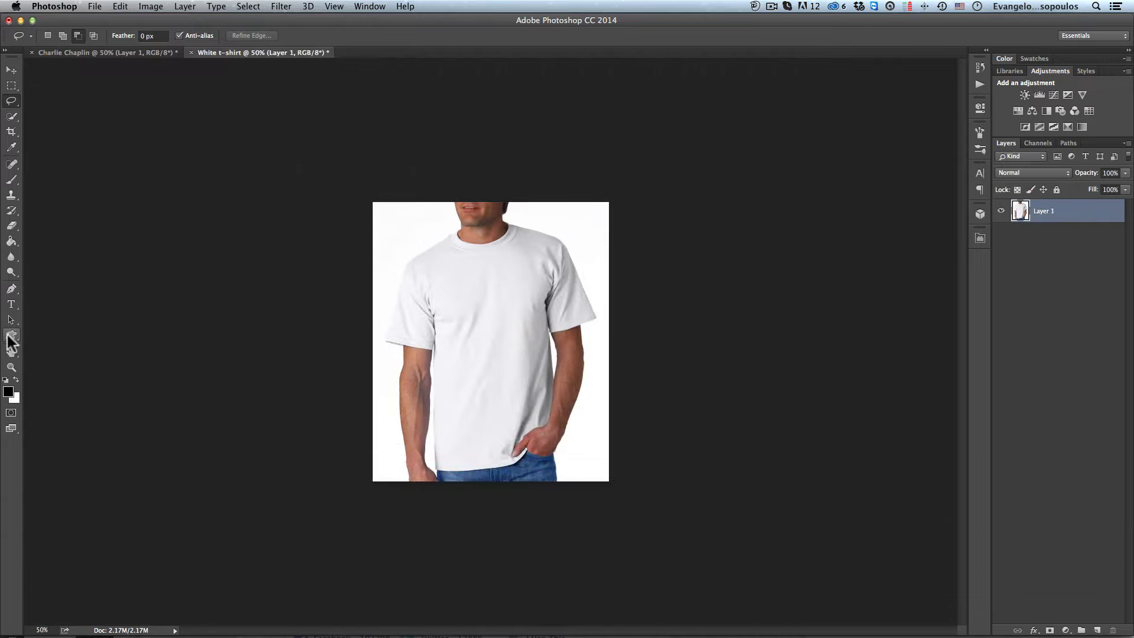
Step: Draw the Charlie Chaplin custom shape in black, about 183 × 552 px, on the shirt front from the chest to the hem
drag(9, 335, 66, 389)
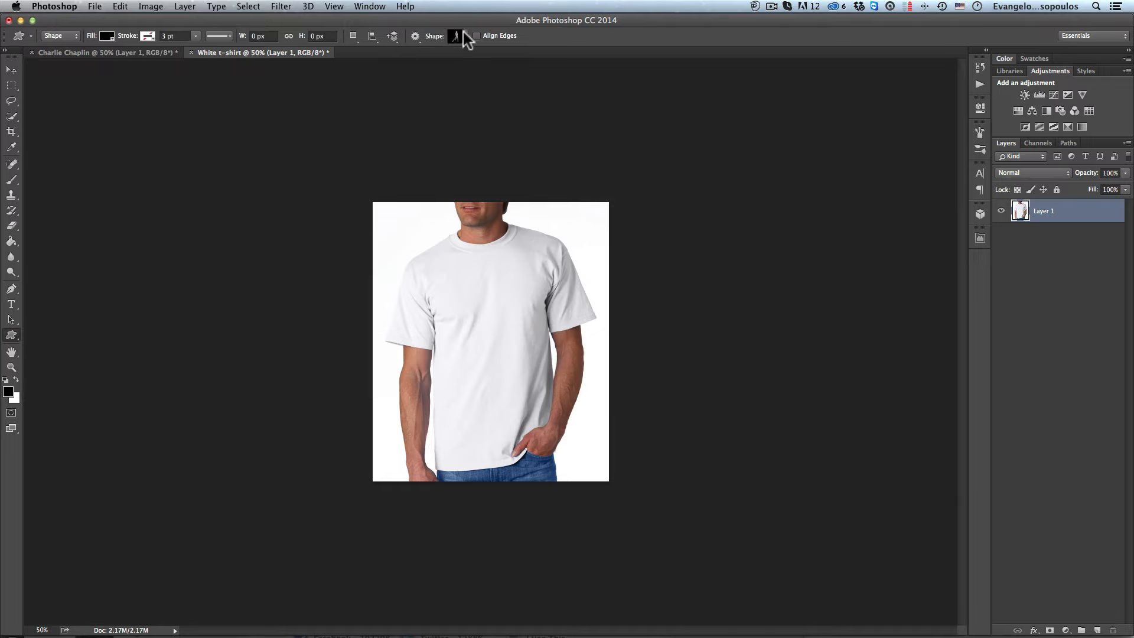
click(465, 36)
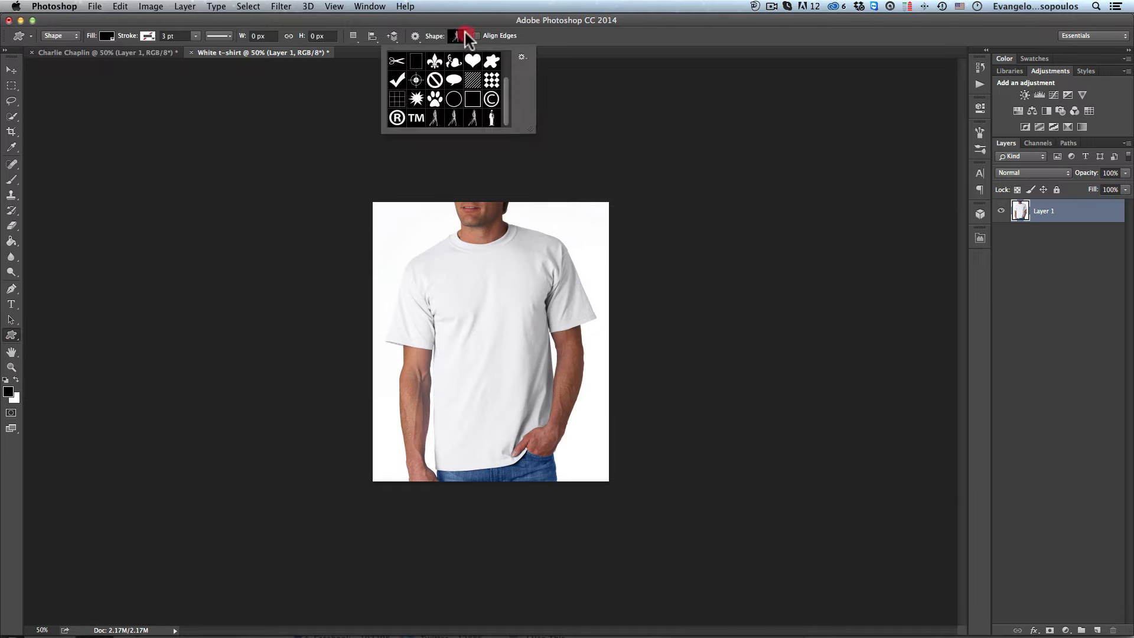
click(492, 119)
click(609, 38)
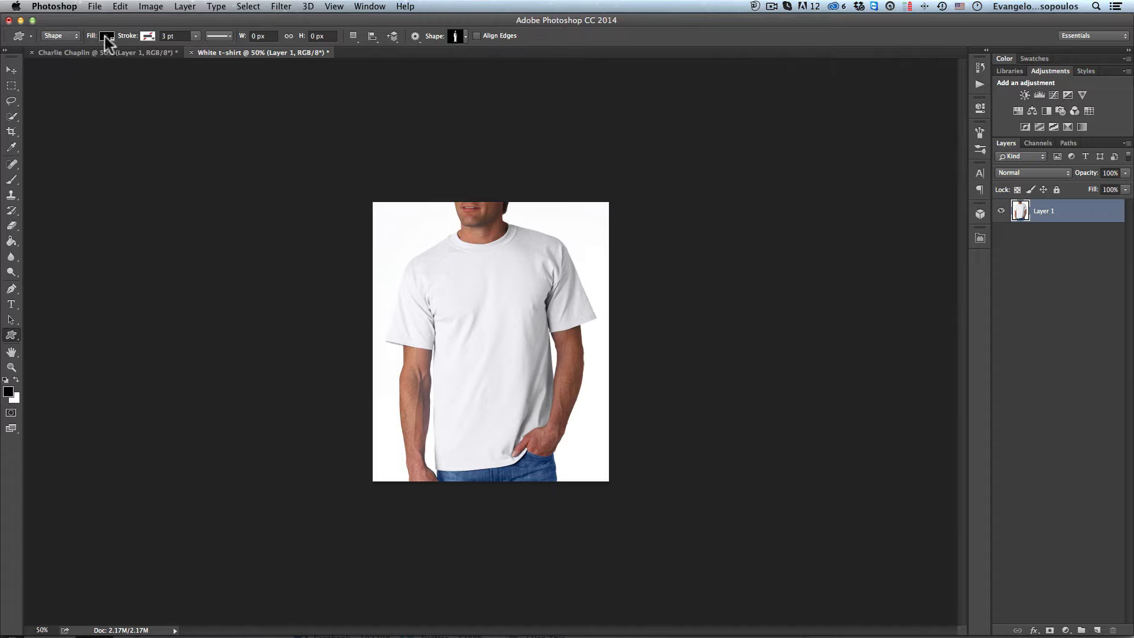
drag(478, 303, 561, 465)
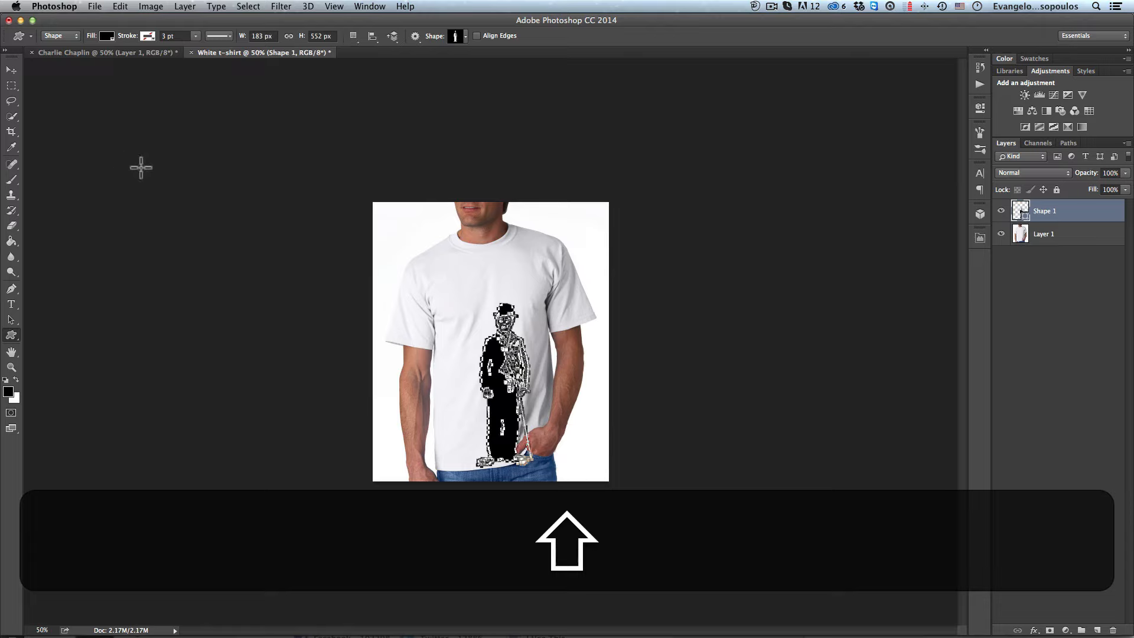
Step: Move the Charlie Chaplin shape to the left side of the white T-shirt's front, with its feet at the hem
click(12, 70)
drag(504, 353, 484, 340)
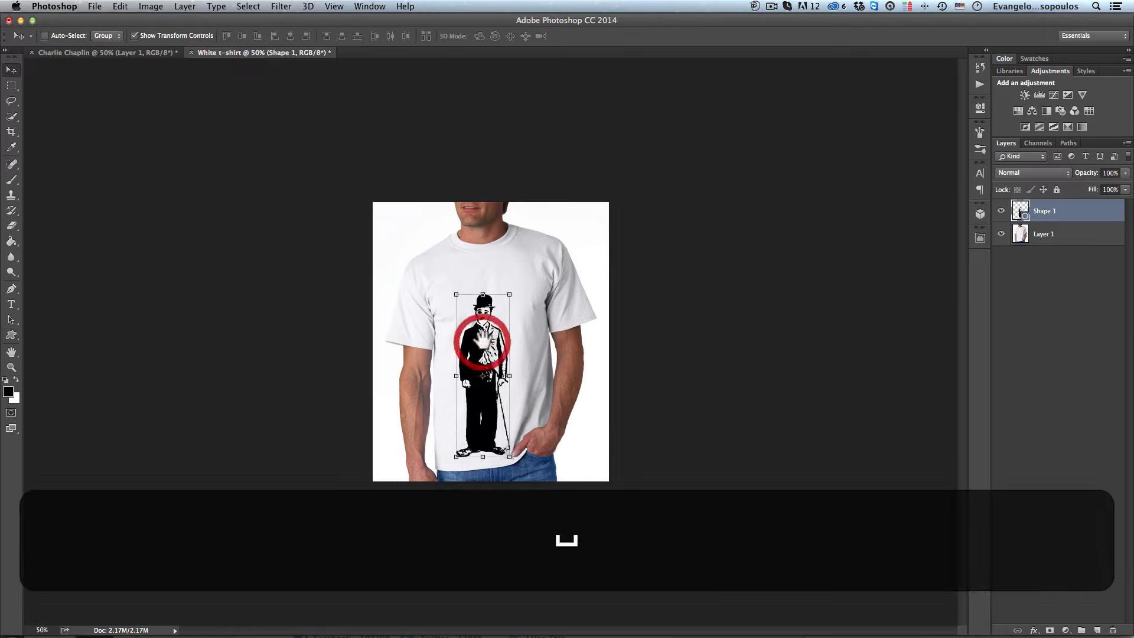
super+click(483, 340)
super+click(484, 340)
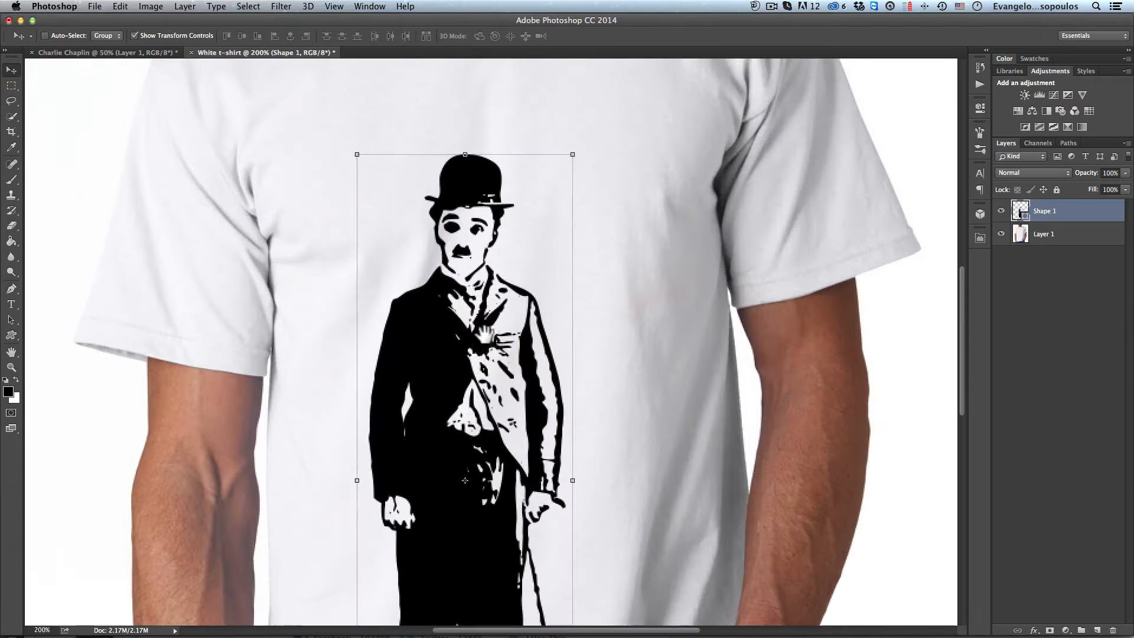
alt+super+click(485, 332)
alt+super+click(484, 332)
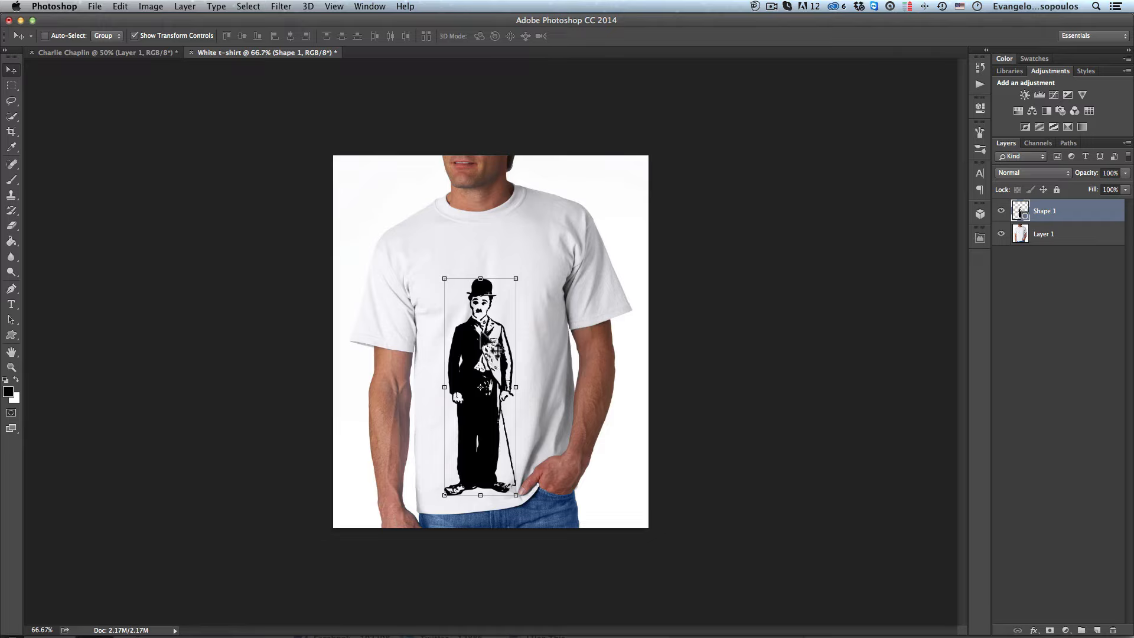
drag(482, 334, 459, 350)
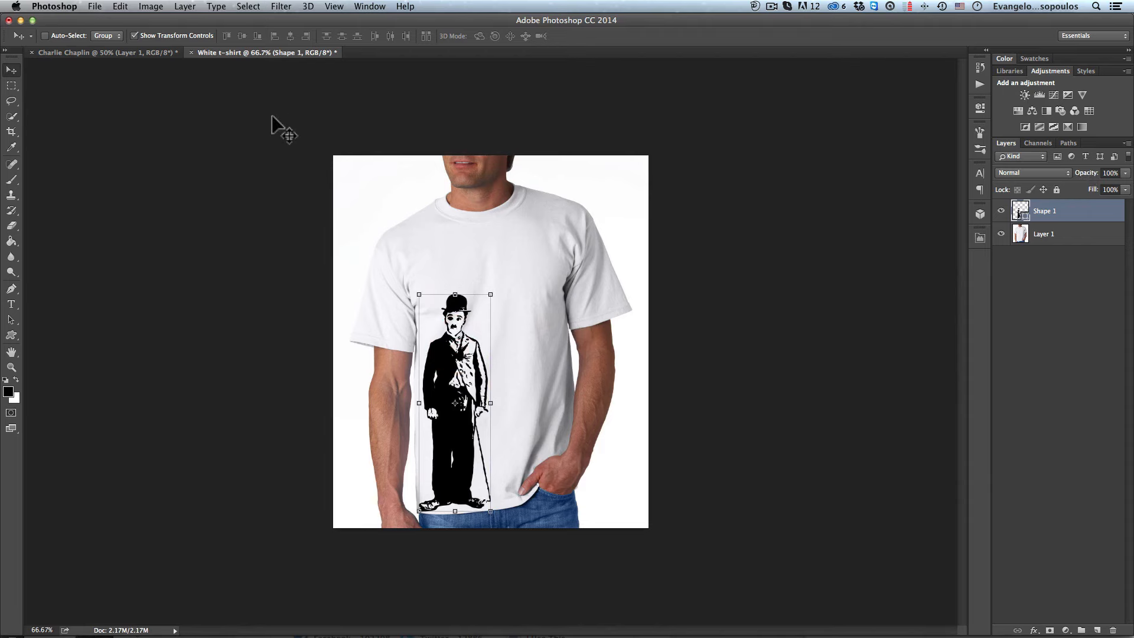
Step: Switch to Chrome, copy the 900 × 900 black T-shirt image from rivetandhide.com in the black T-shirt results and return to Photoshop
key(super+Tab)
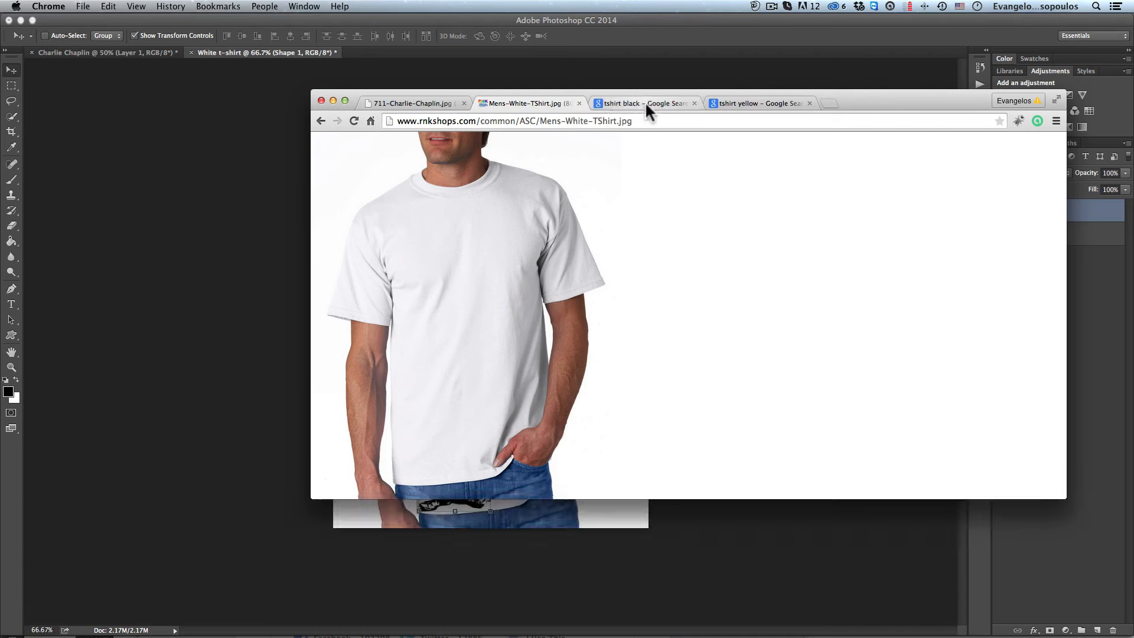
click(646, 103)
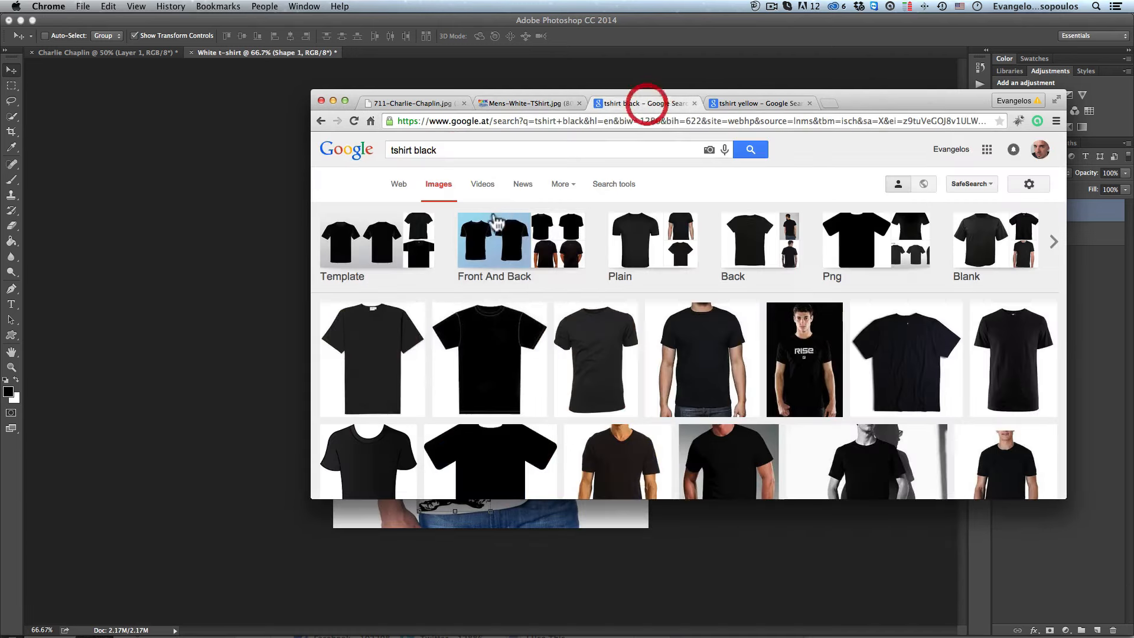
click(710, 360)
right_click(549, 272)
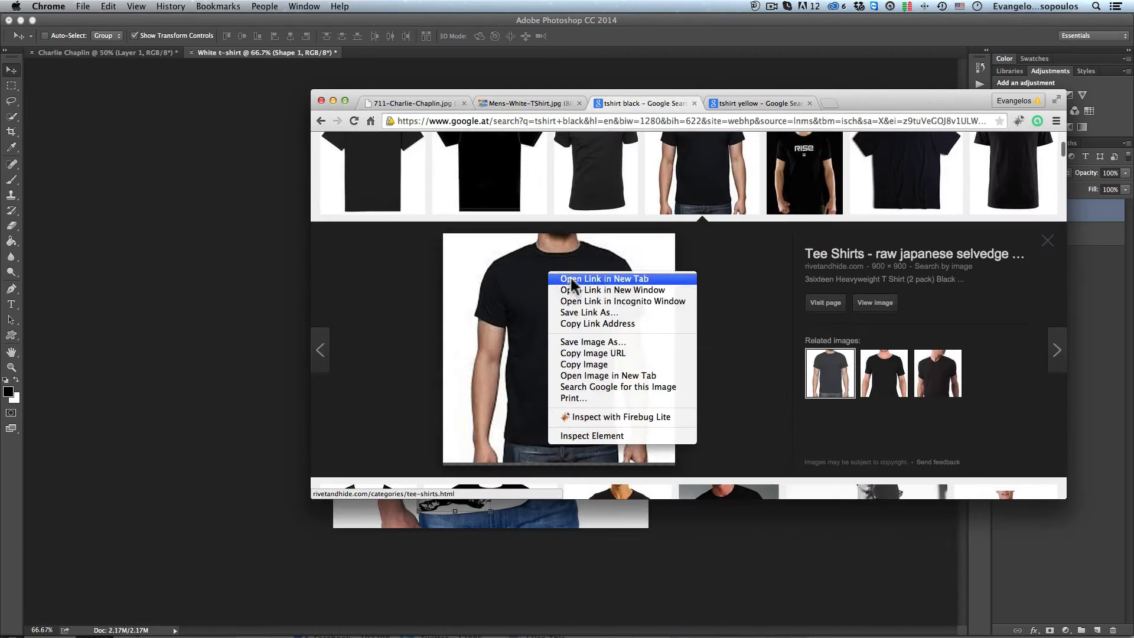
click(608, 363)
click(203, 193)
Step: Paste the black T-shirt photo into a new 900 × 900 pixel document from the Clipboard preset and delete its Background layer
key(super+n)
key(super+Return)
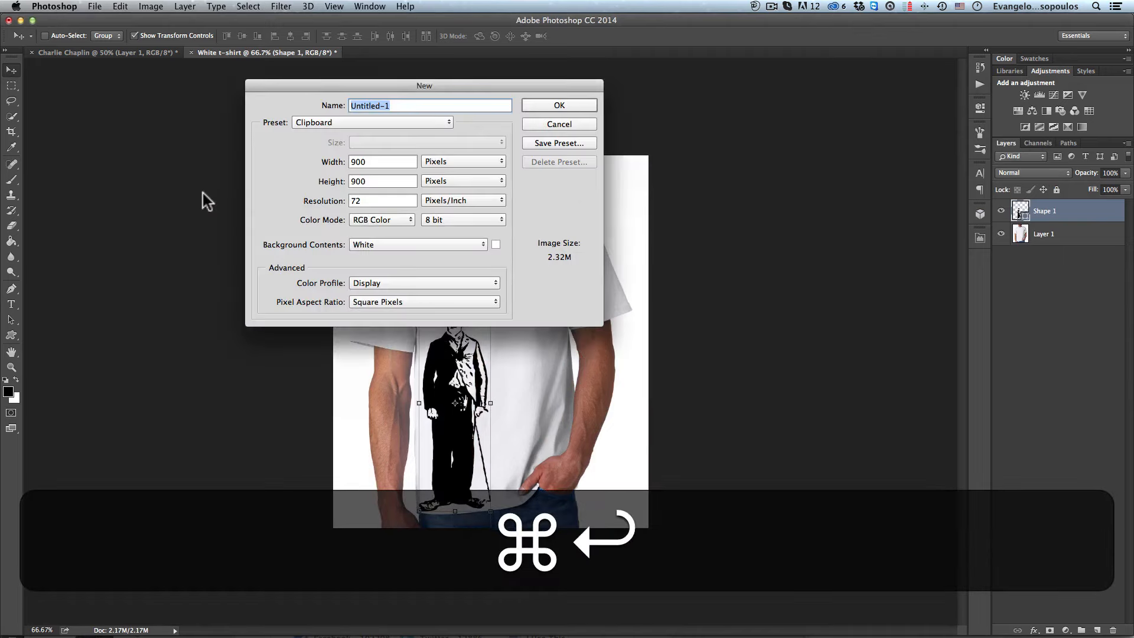
key(super+v)
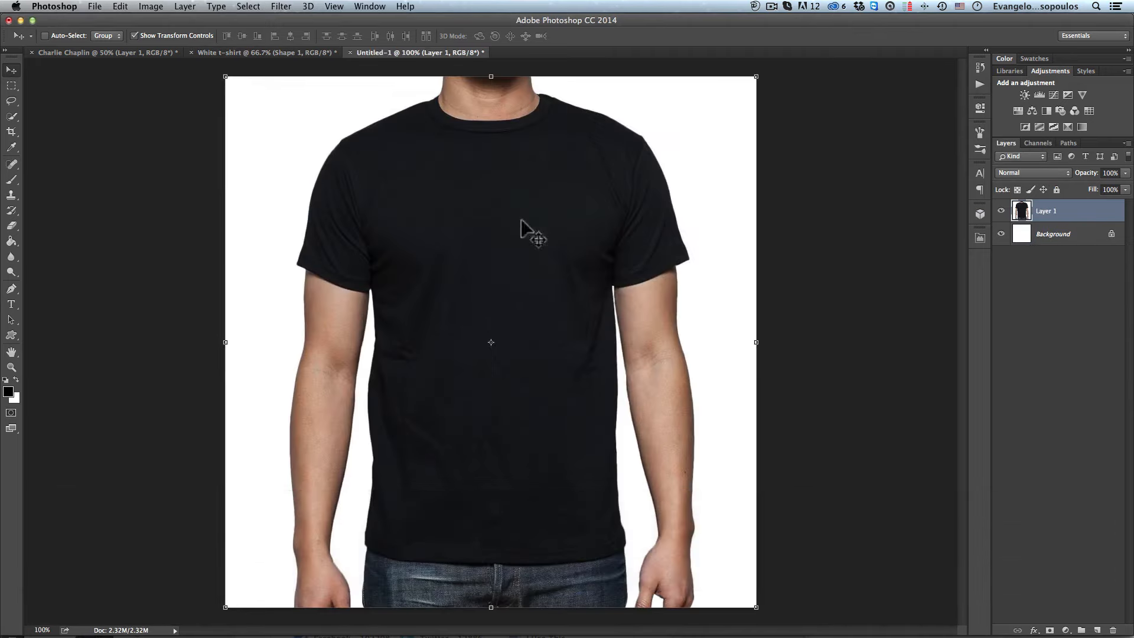
click(1051, 236)
key(BackSpace)
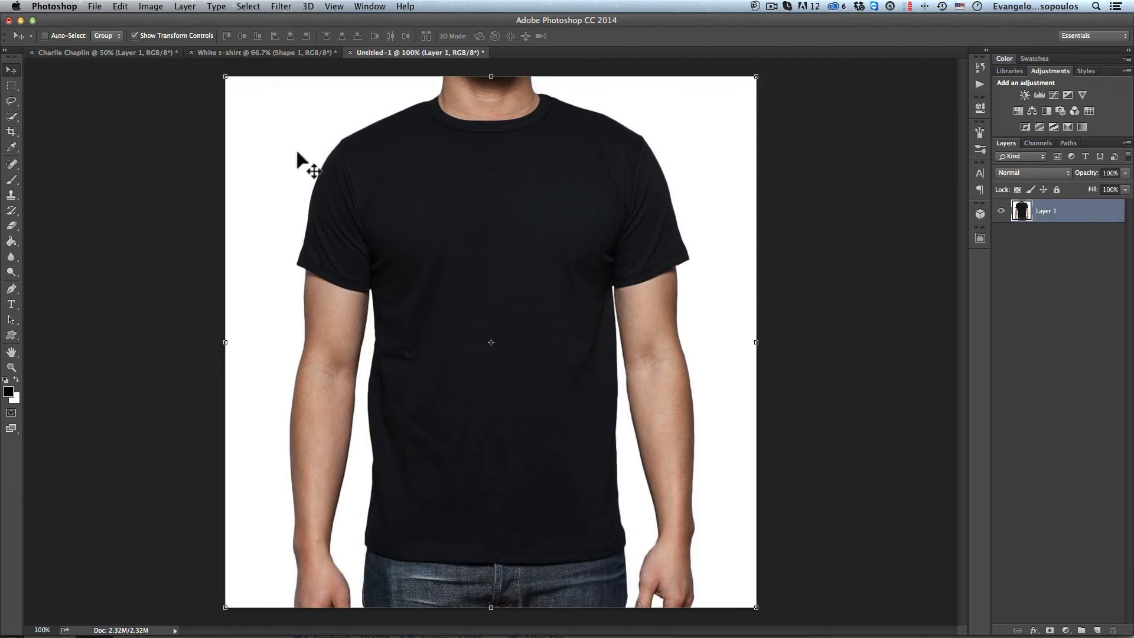
Step: Draw the Charlie Chaplin custom shape with a white fill on the black T-shirt and move it to the shirt's left side above the hem
click(11, 336)
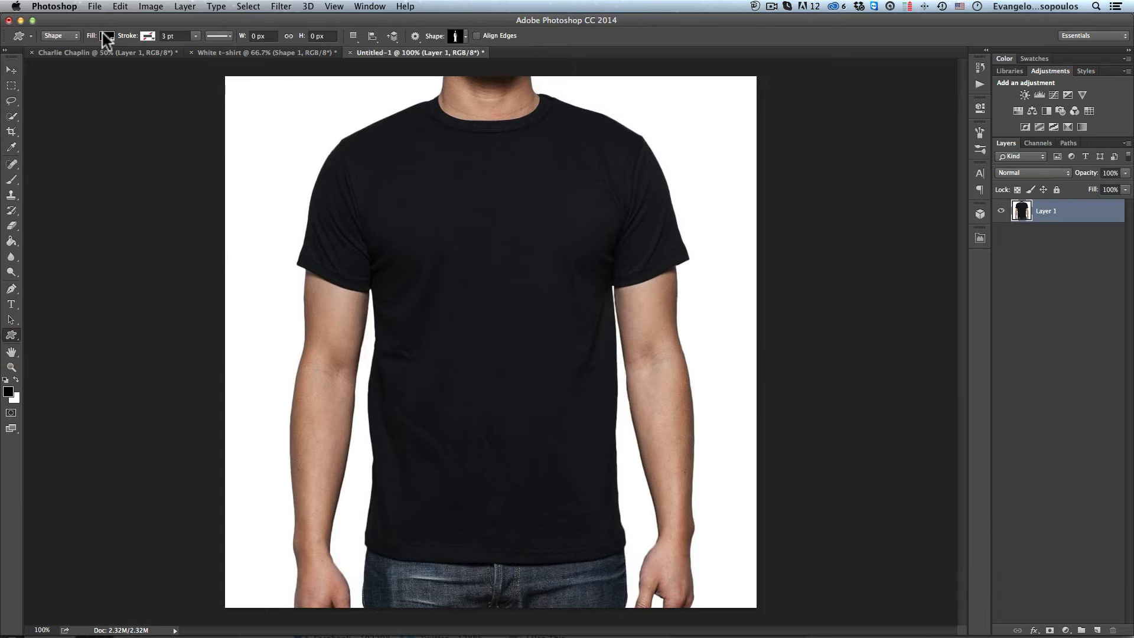
click(105, 36)
click(59, 97)
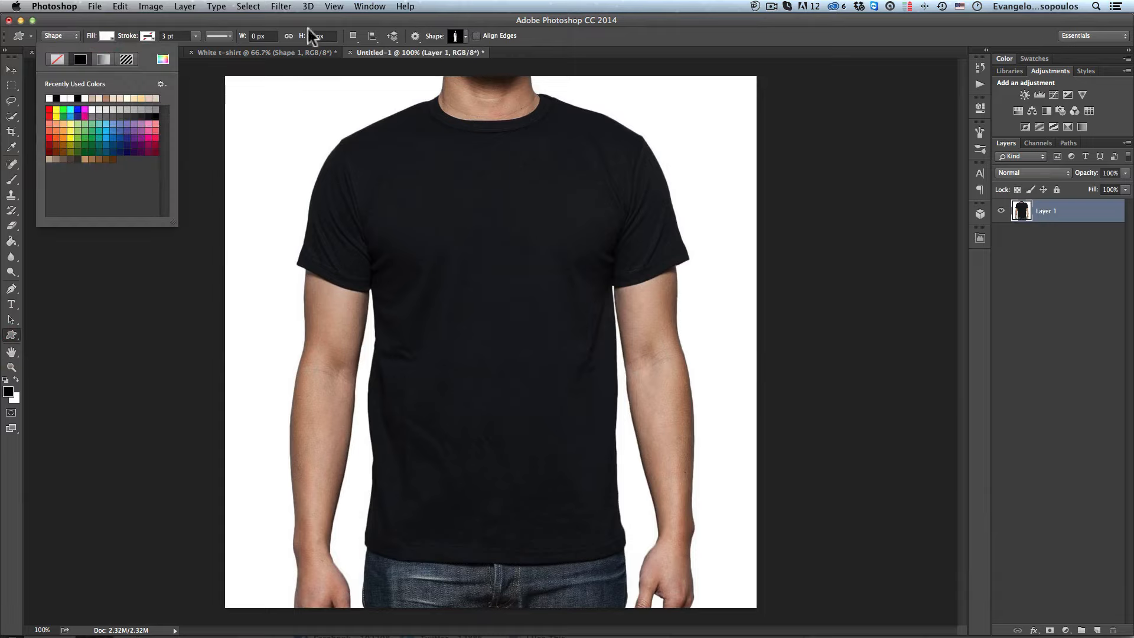
click(356, 20)
drag(471, 263, 658, 550)
click(12, 70)
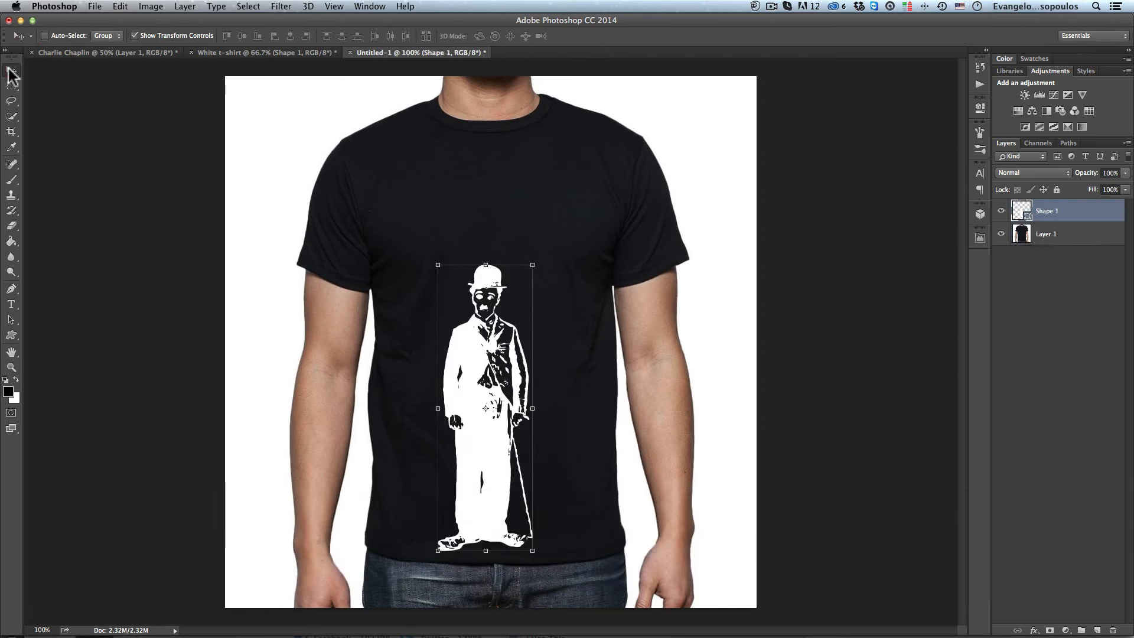
drag(476, 345, 420, 348)
Step: Open the fill color picker of the Shape 1 layer and move it clear of the Chaplin graphic
double_click(1021, 212)
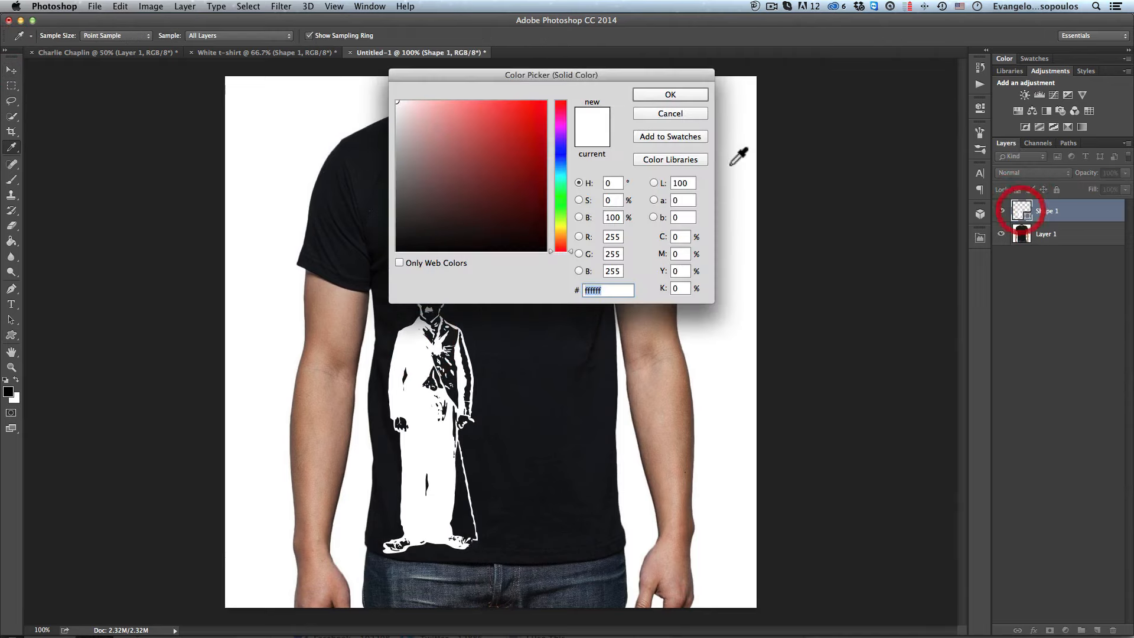
drag(524, 81, 732, 99)
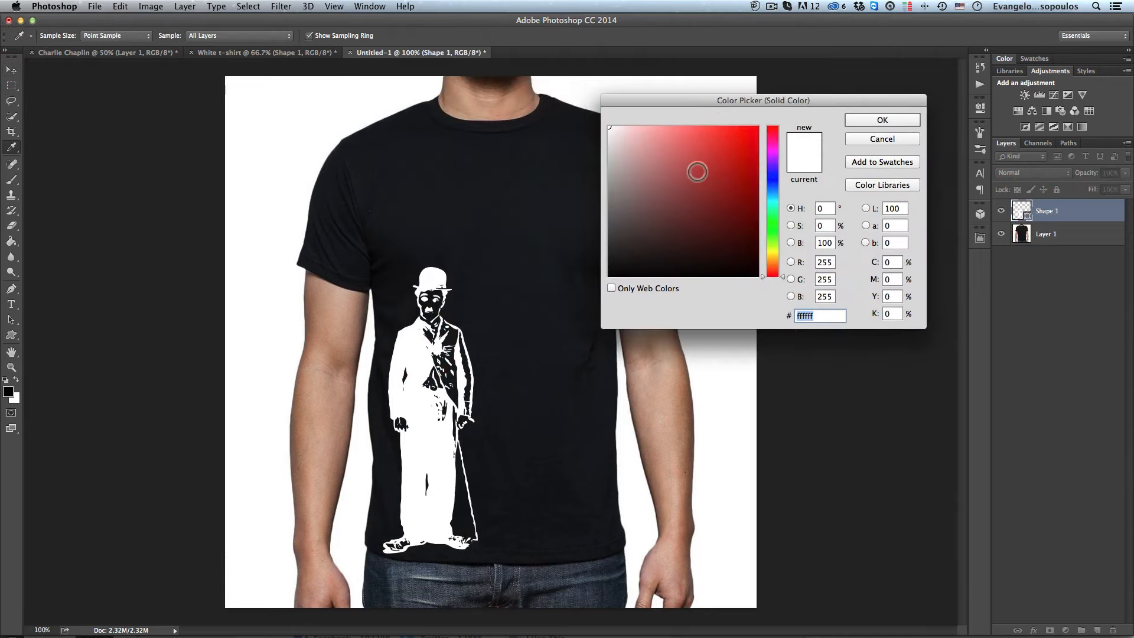
Step: Try dark red, dark blue #072d49, grey #4d5053 and dark maroon #3f2f33 as the Chaplin shape's fill color
click(718, 171)
drag(718, 171, 714, 197)
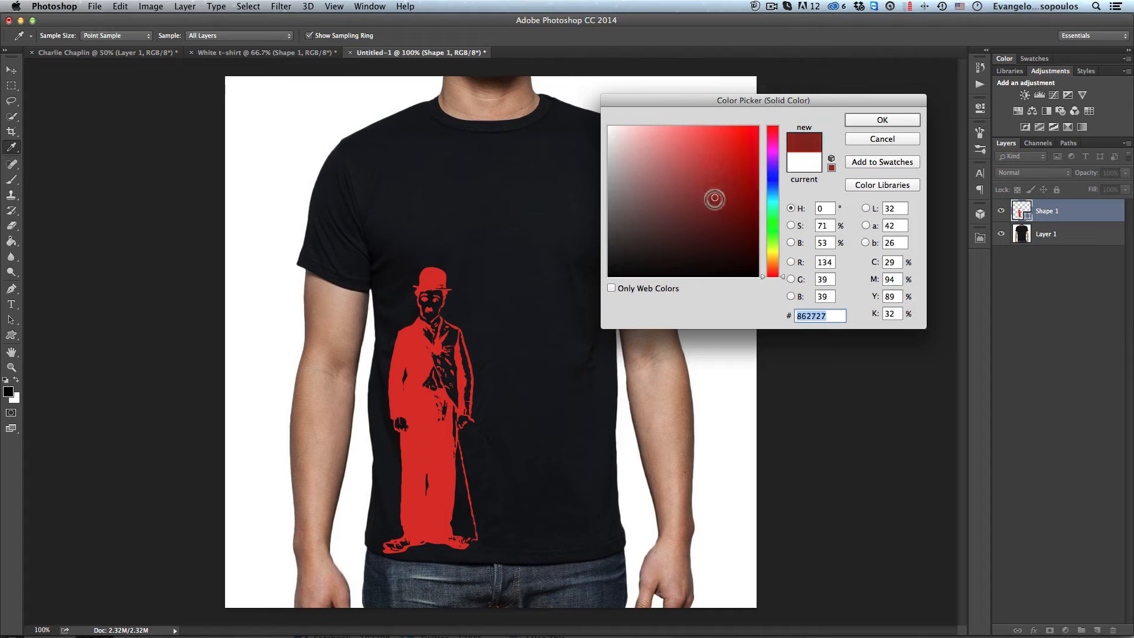
click(539, 248)
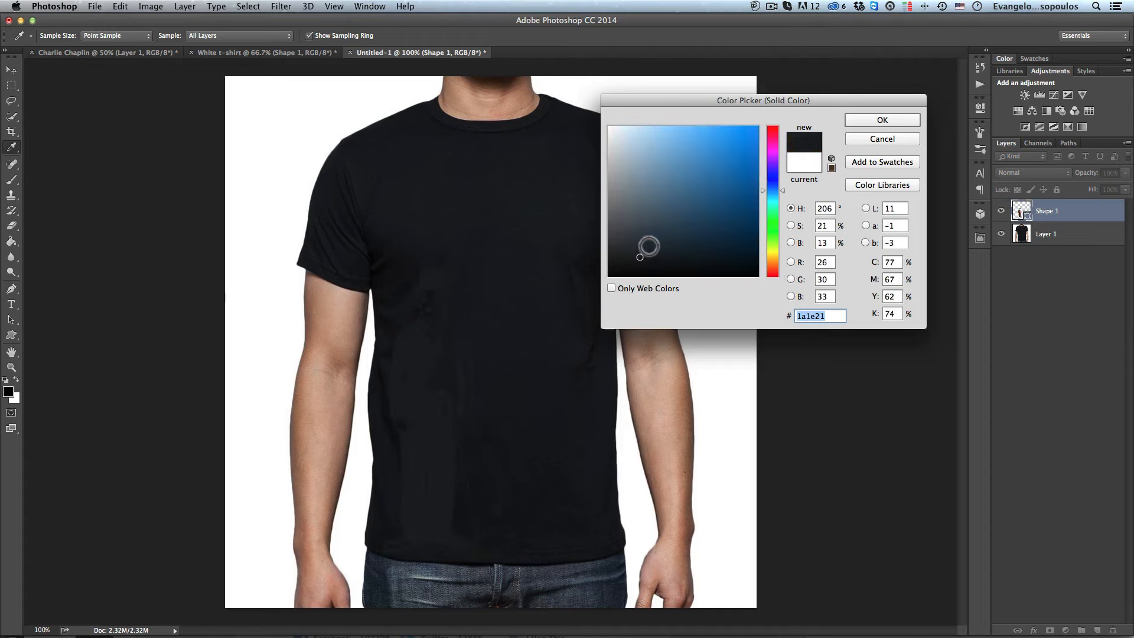
click(630, 236)
click(706, 253)
mouse_move(706, 253)
mouse_down()
mouse_move(729, 255)
mouse_move(745, 235)
mouse_up()
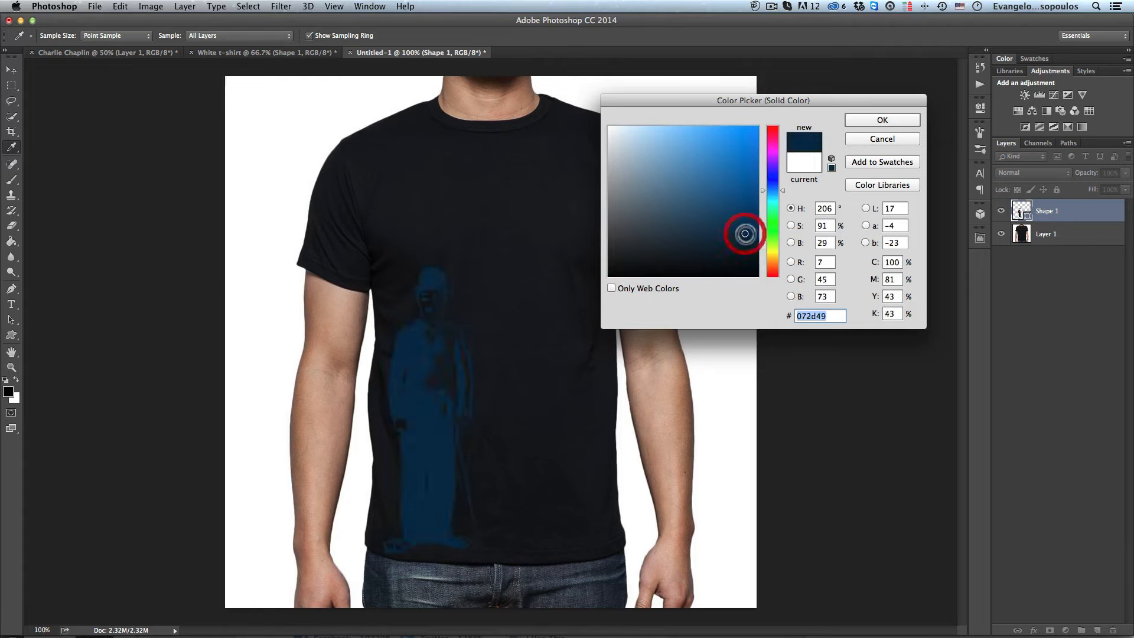
mouse_move(653, 234)
mouse_down()
mouse_move(619, 211)
mouse_move(619, 228)
mouse_up()
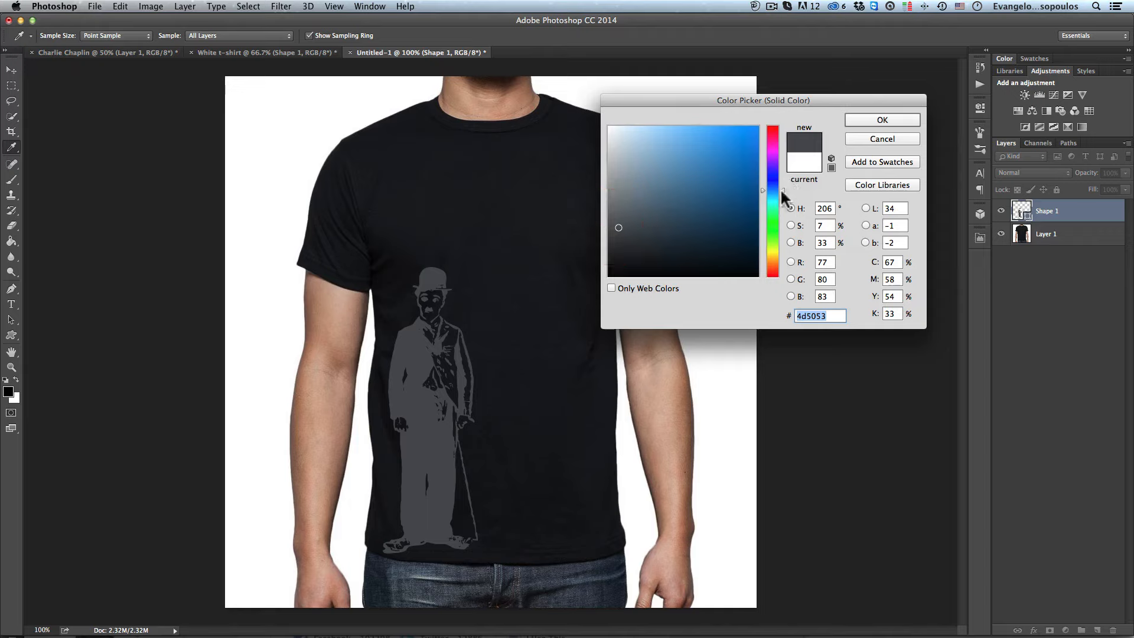
drag(781, 188, 785, 133)
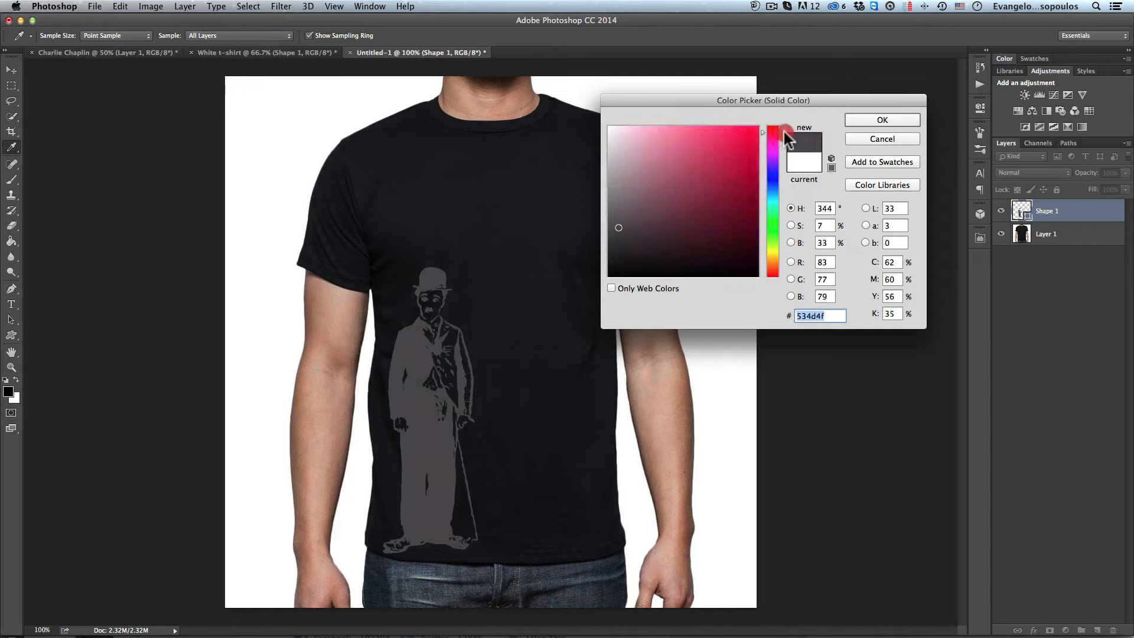
mouse_move(748, 257)
mouse_down()
mouse_move(732, 246)
mouse_move(755, 203)
mouse_move(645, 239)
mouse_up()
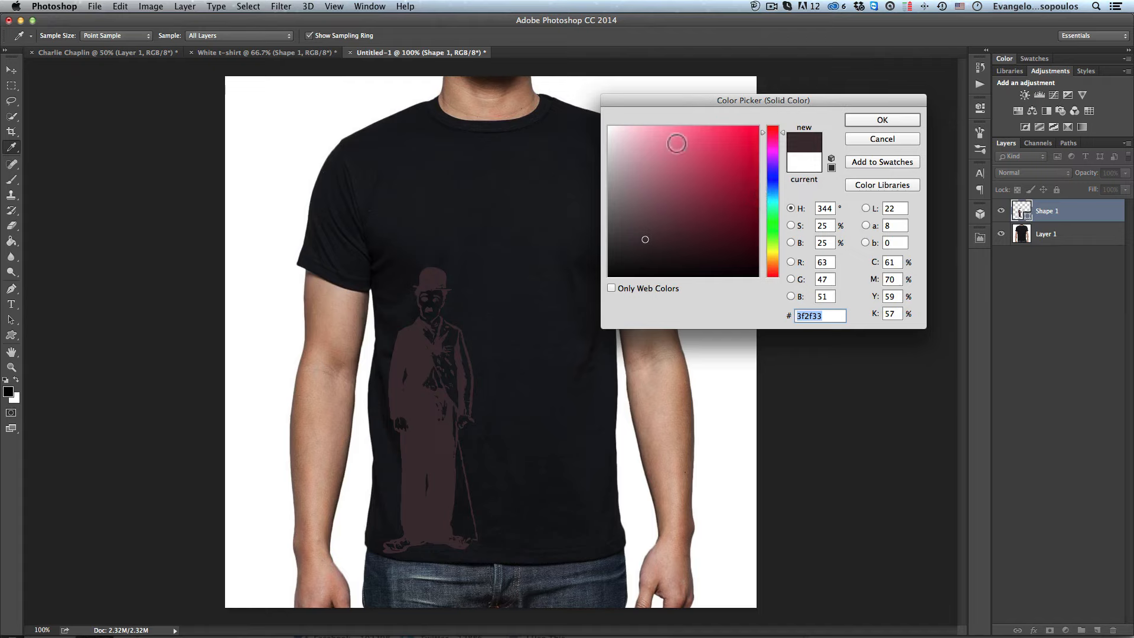
Step: Set the Chaplin shape's fill to light grey #c6c6c6 and return to the Move tool
mouse_move(677, 143)
mouse_down()
mouse_move(597, 106)
mouse_move(625, 158)
mouse_move(609, 159)
mouse_up()
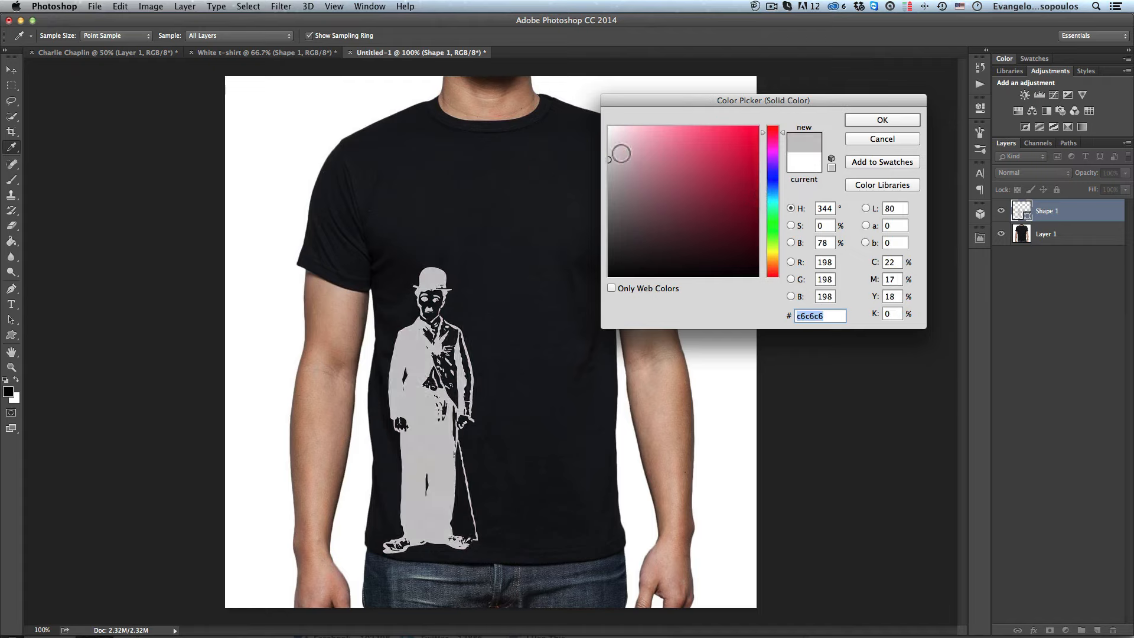
click(882, 119)
key(v)
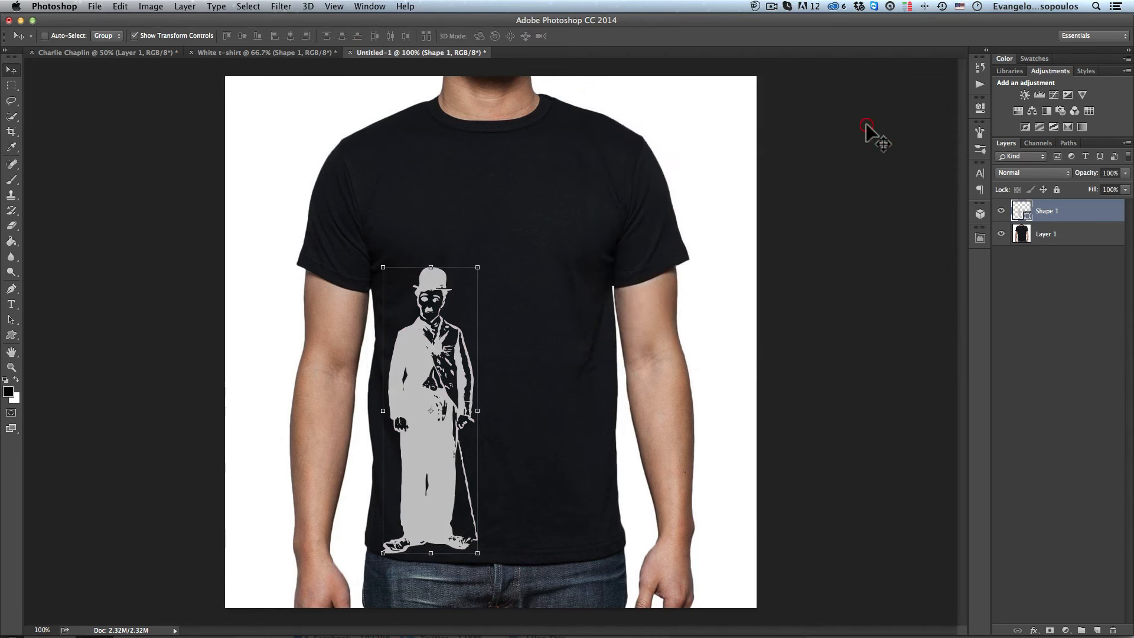
Step: Switch to Chrome, copy the yellow Organic Cotton T-Shirt image from the yellow T-shirt results and return to Photoshop
key(super+Tab)
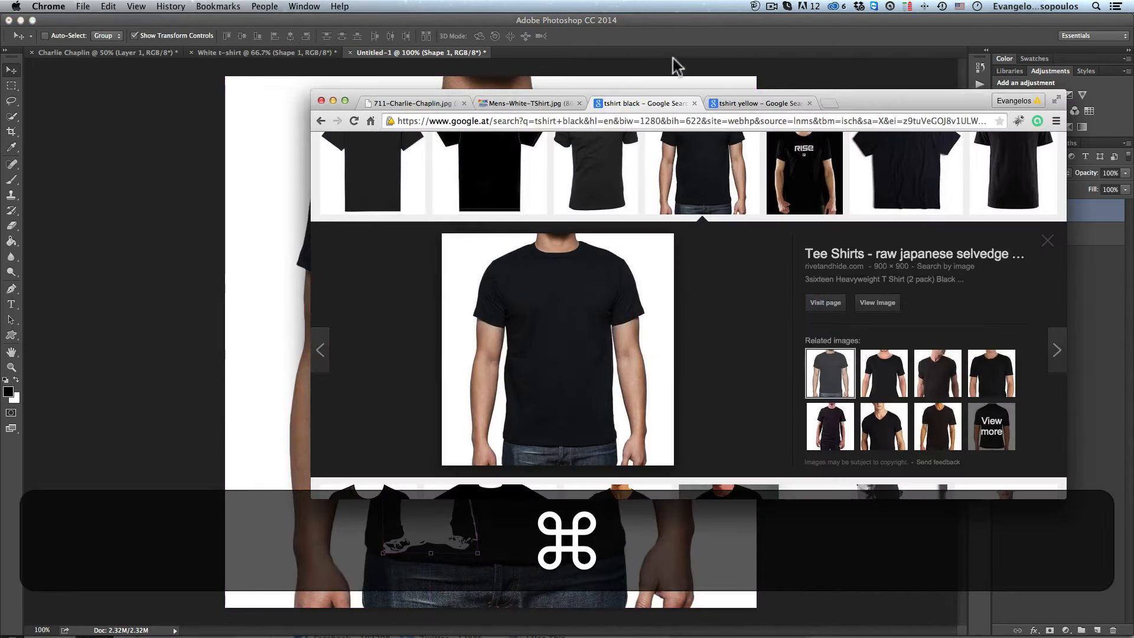
click(764, 99)
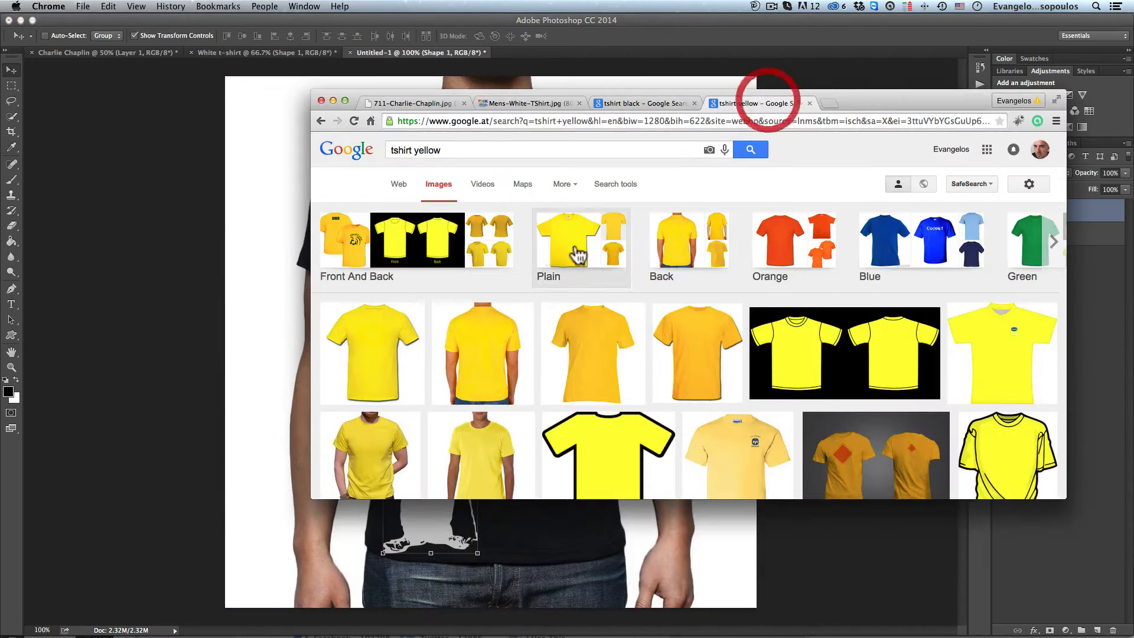
click(471, 338)
scroll(660, 245, down, 3)
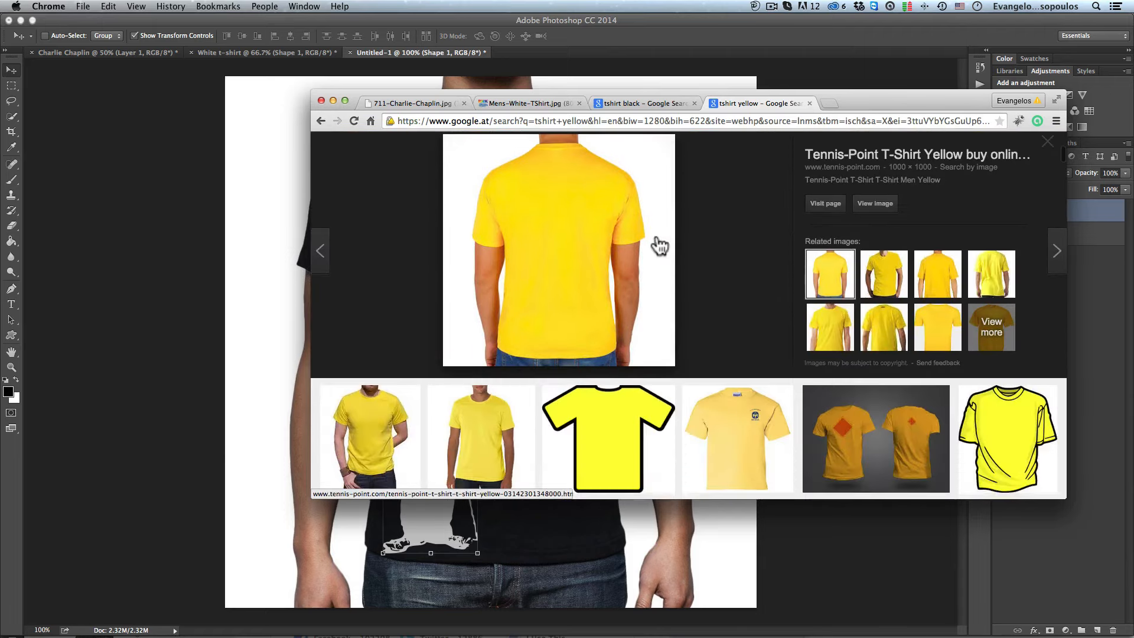
scroll(691, 303, down, 2)
click(460, 337)
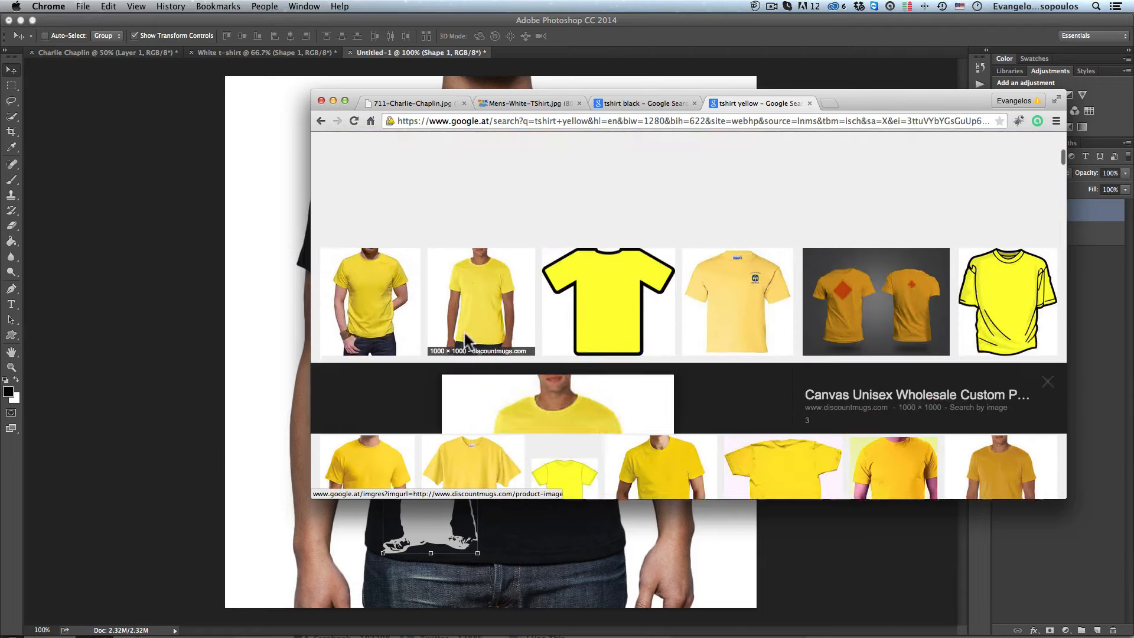
click(367, 168)
right_click(539, 286)
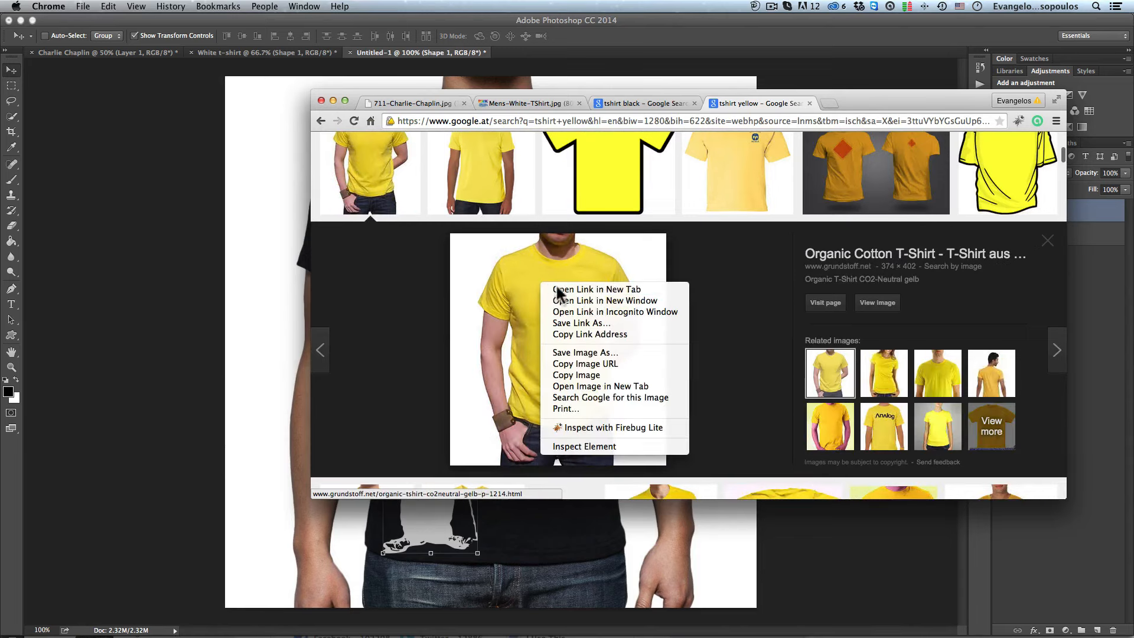
click(614, 375)
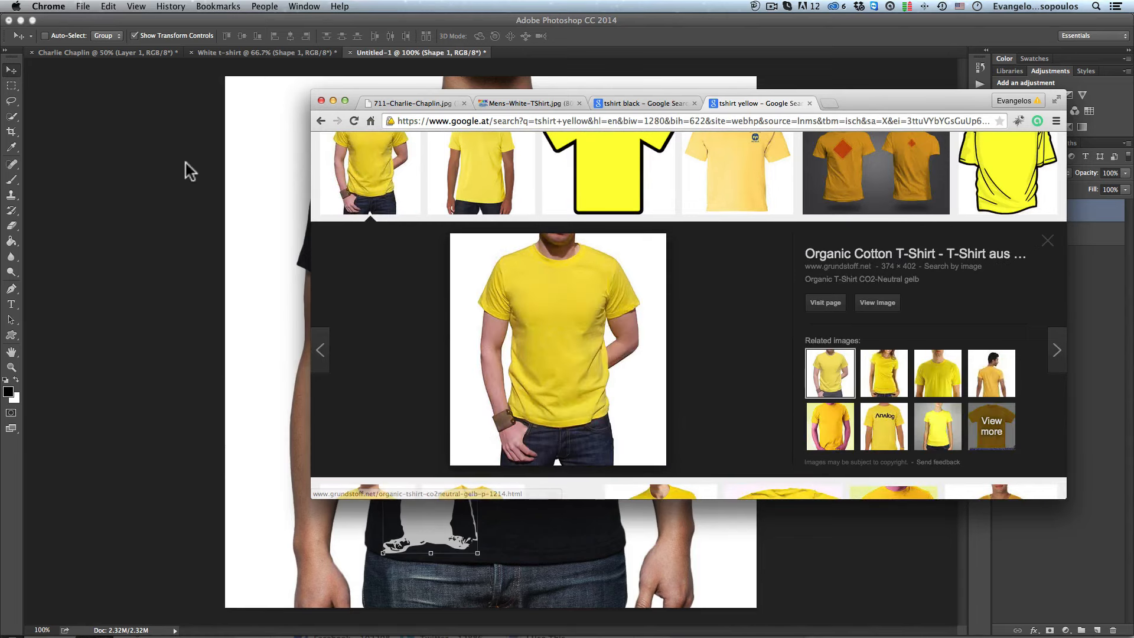
click(185, 168)
Step: Paste the yellow T-shirt photo into a new clipboard-sized document and delete its Background layer
key(super+n)
key(super+Return)
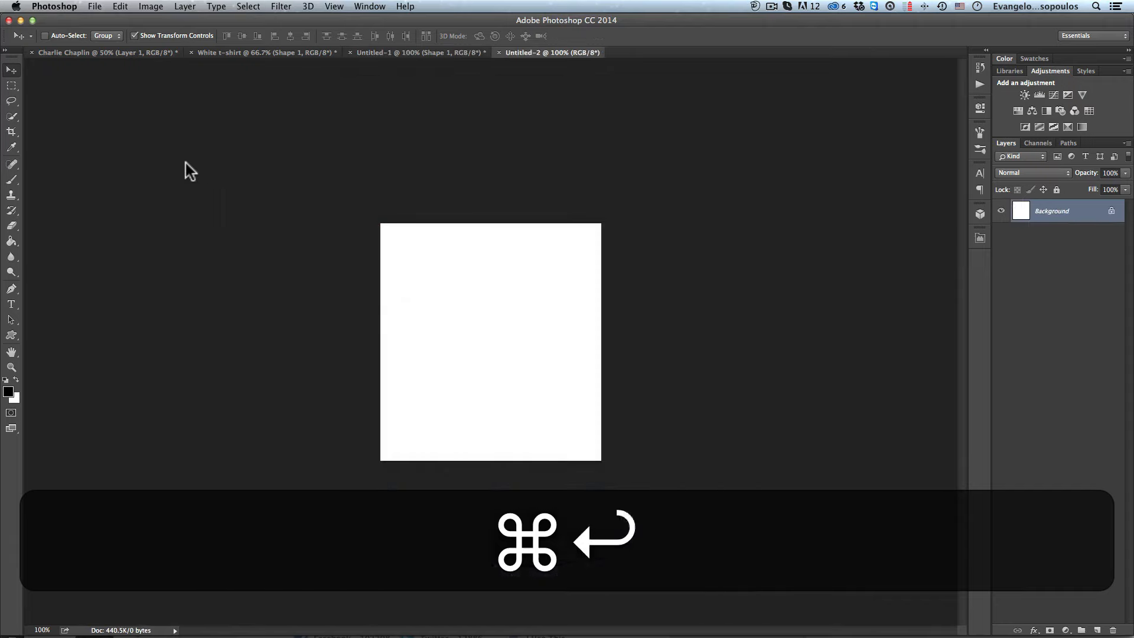
key(super+v)
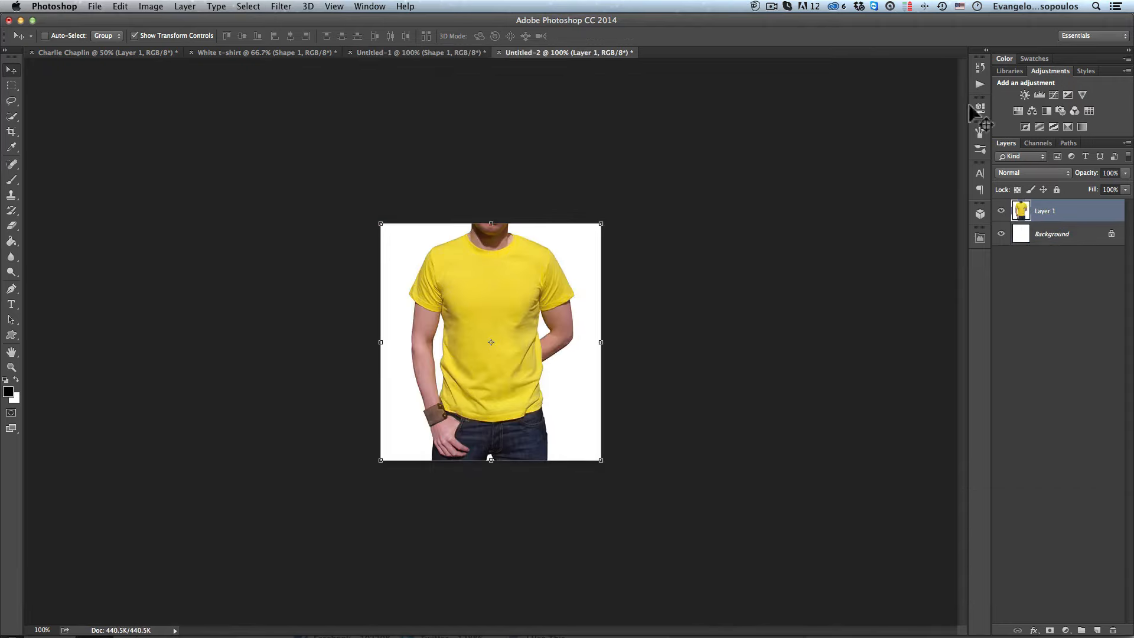
click(1047, 234)
key(BackSpace)
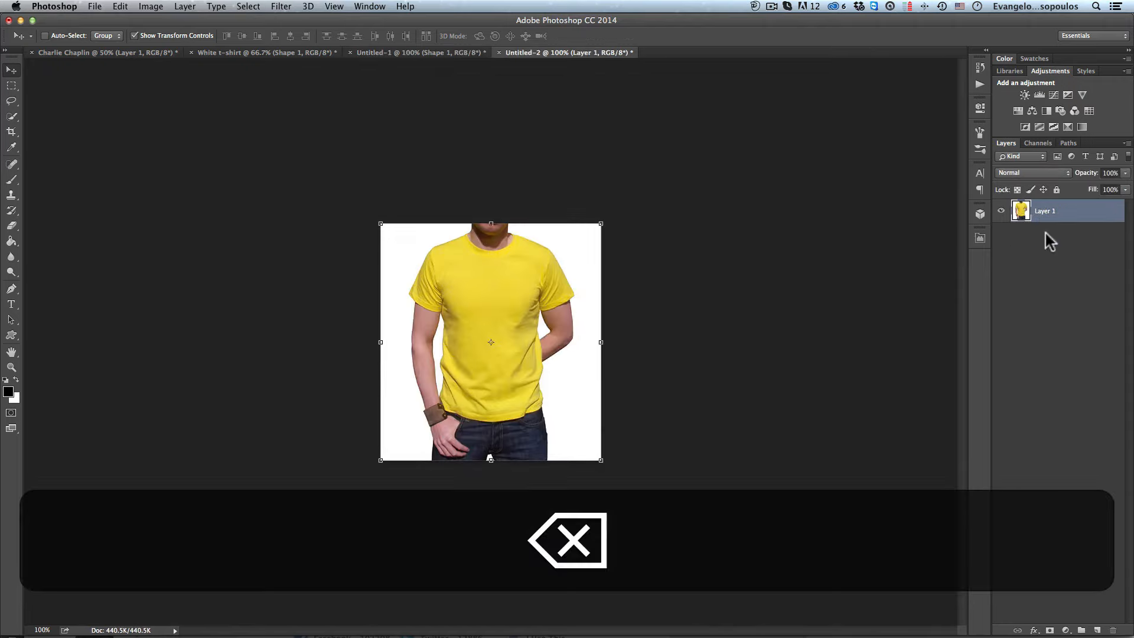
Step: Draw the custom Chaplin shape in black on the front of the yellow T-shirt, about 65 by 195 px
super+click(489, 304)
super+click(489, 299)
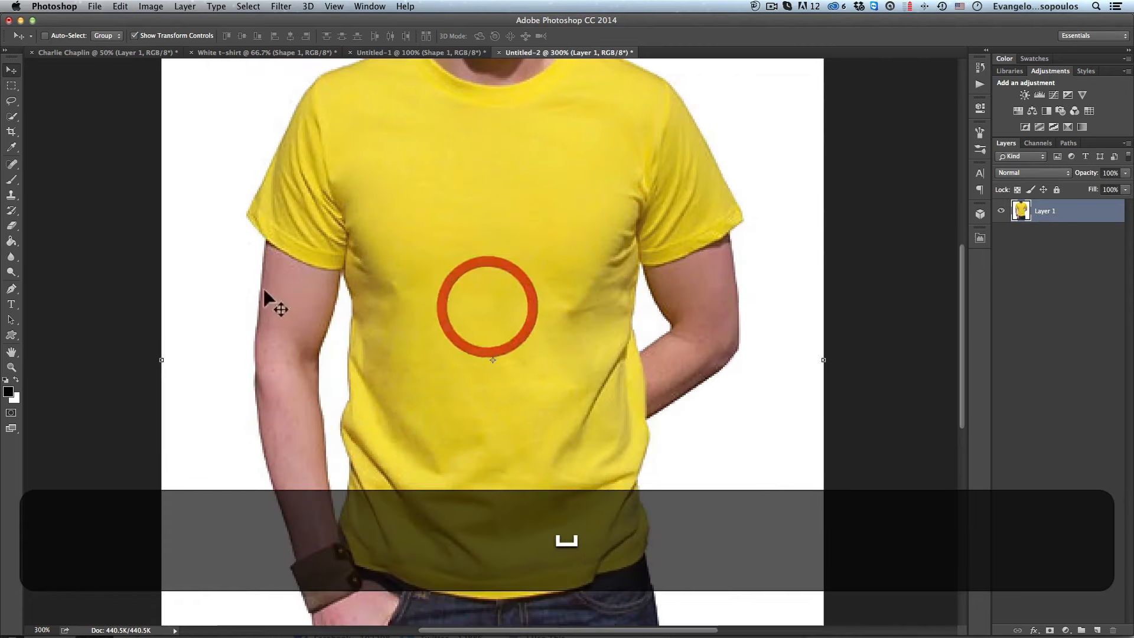
alt+super+click(499, 263)
click(12, 336)
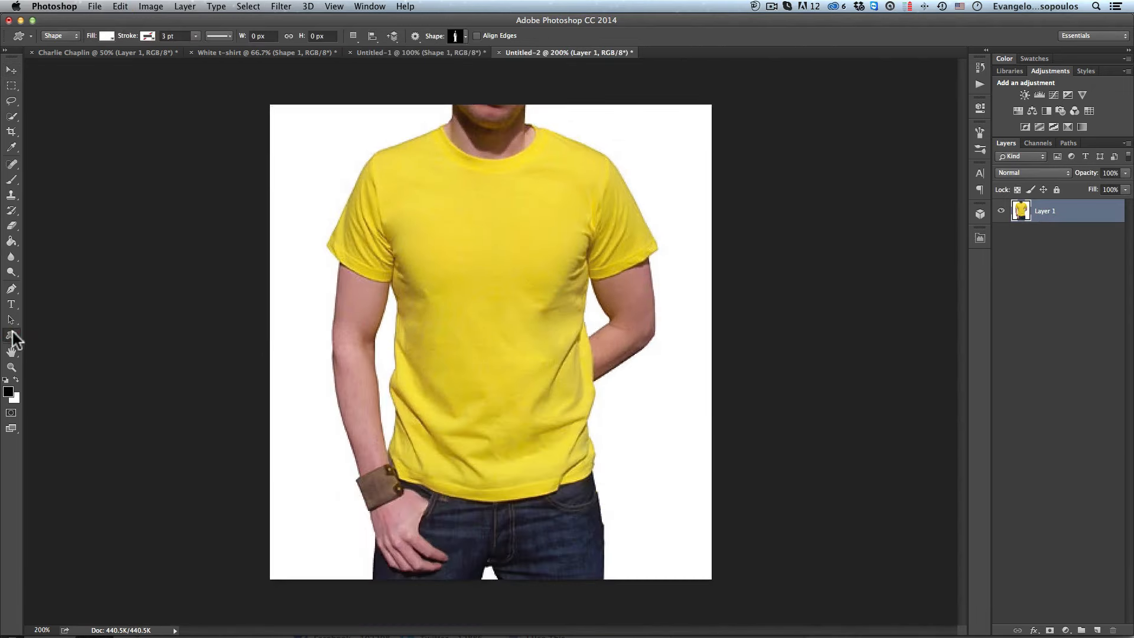
click(104, 36)
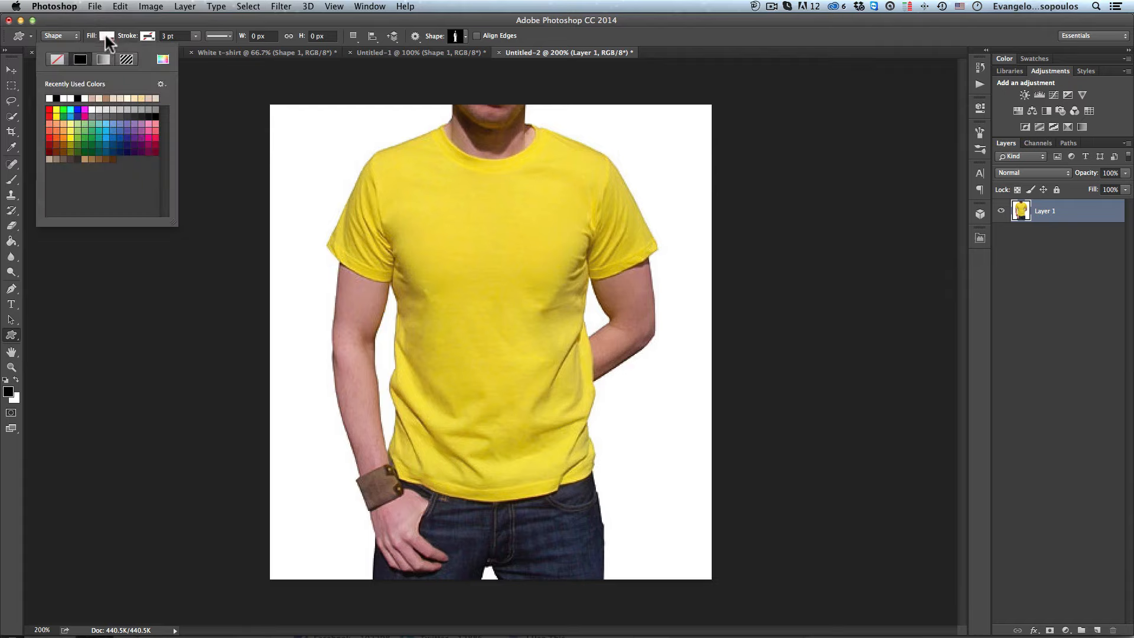
click(56, 98)
click(418, 183)
drag(454, 247, 600, 475)
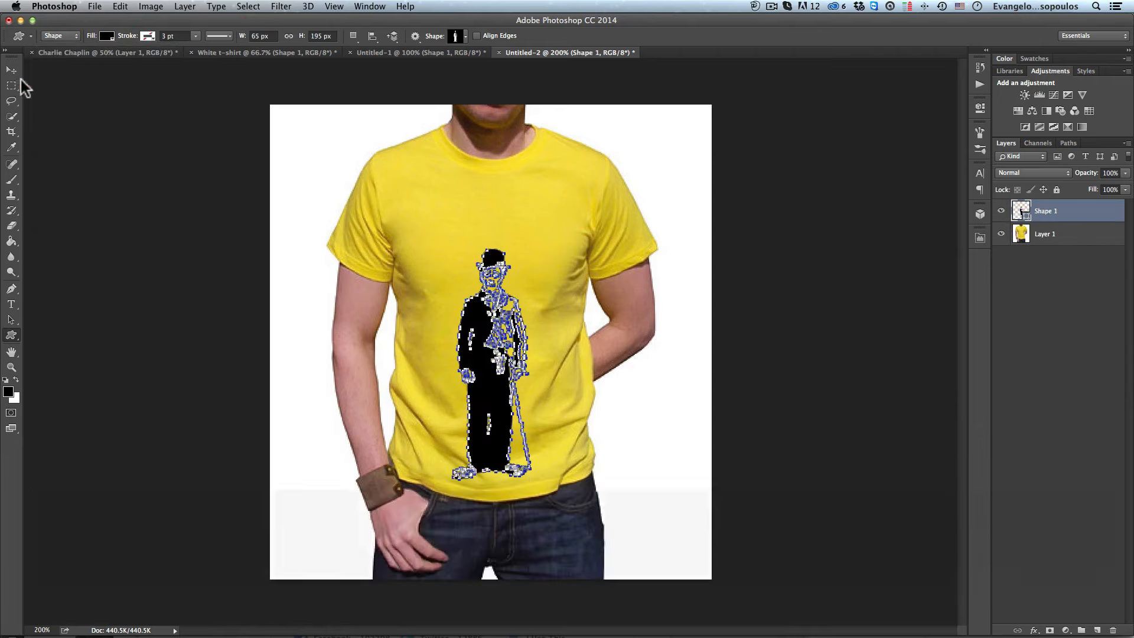
Step: Move the Chaplin shape to the left side of the yellow shirt's front and deselect its layer
click(11, 70)
drag(491, 343, 442, 322)
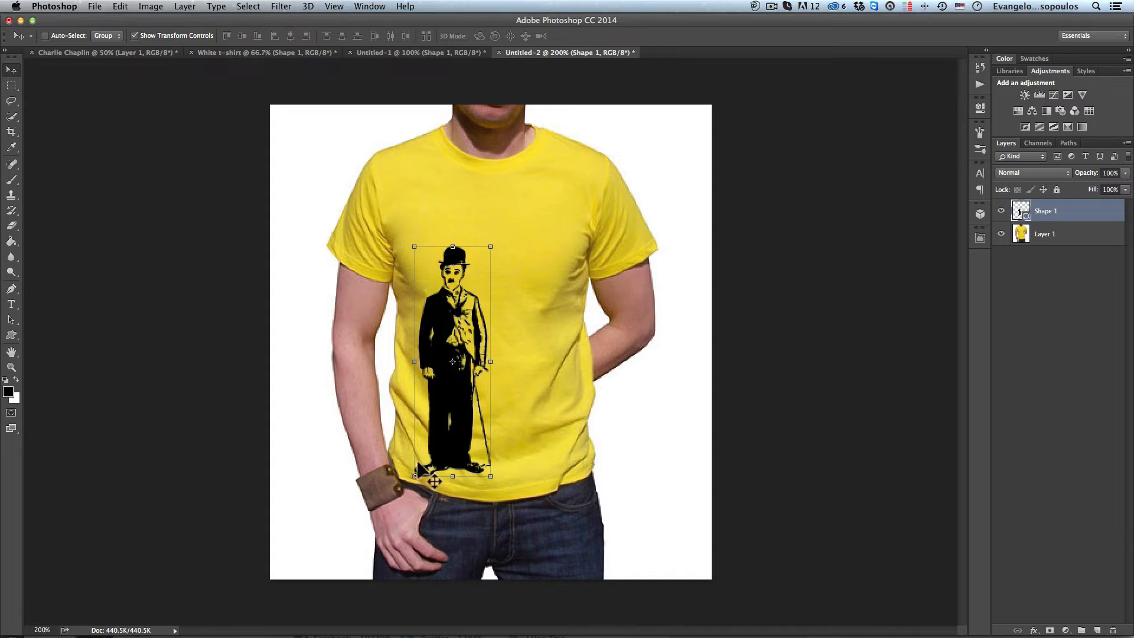
click(1095, 329)
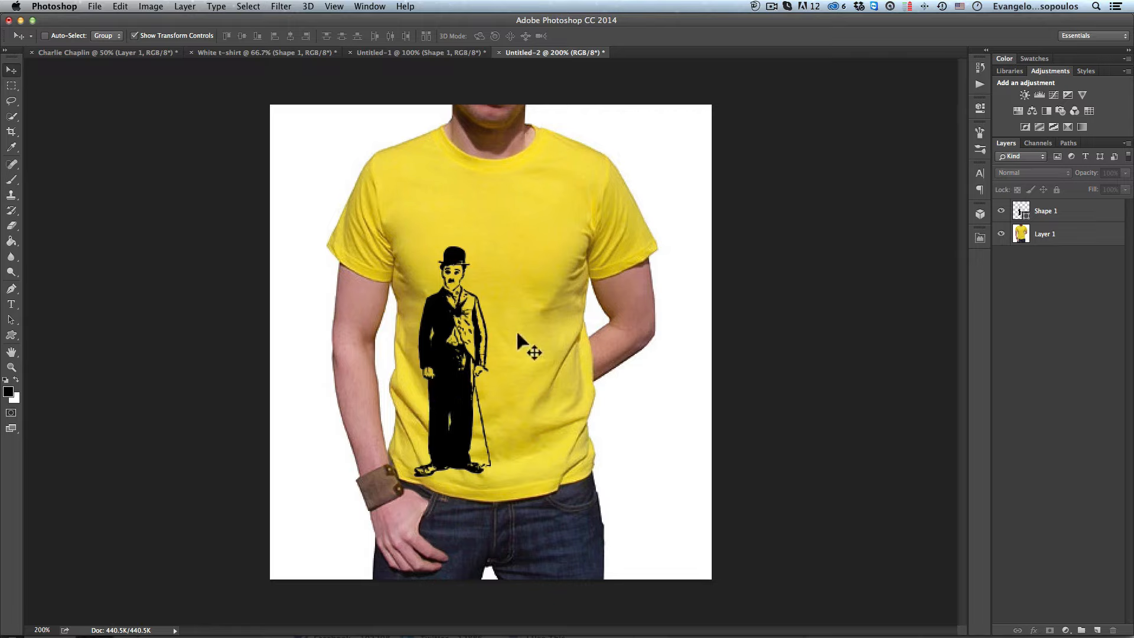
Step: Create a clipboard-sized document named "tshirt map", paste the yellow T-shirt photo into it and delete its Background layer
click(95, 6)
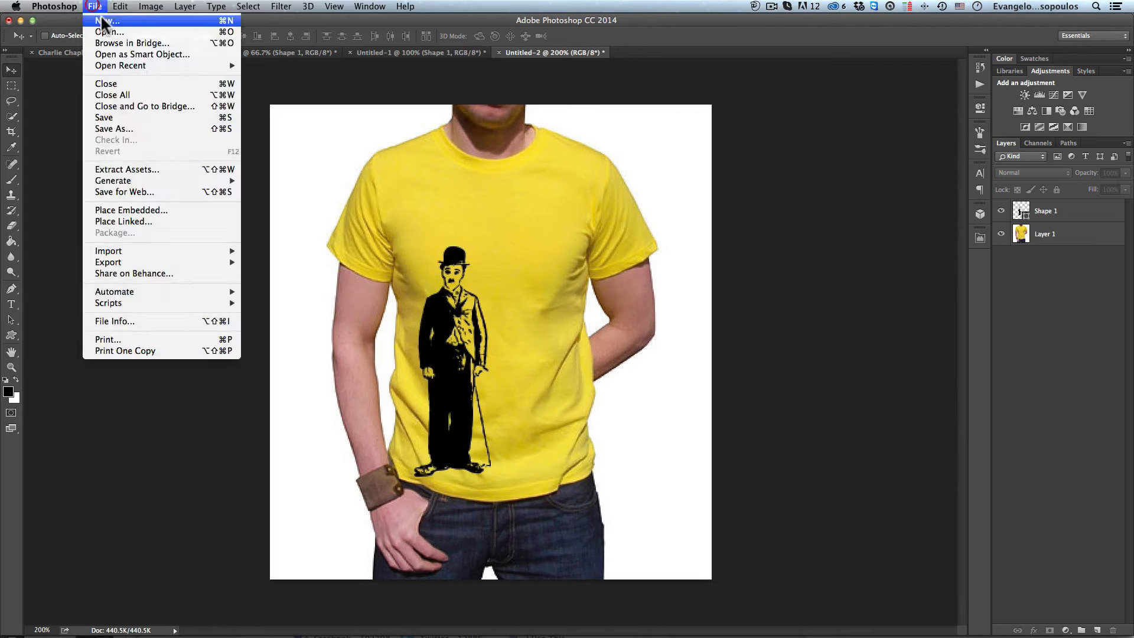
click(129, 21)
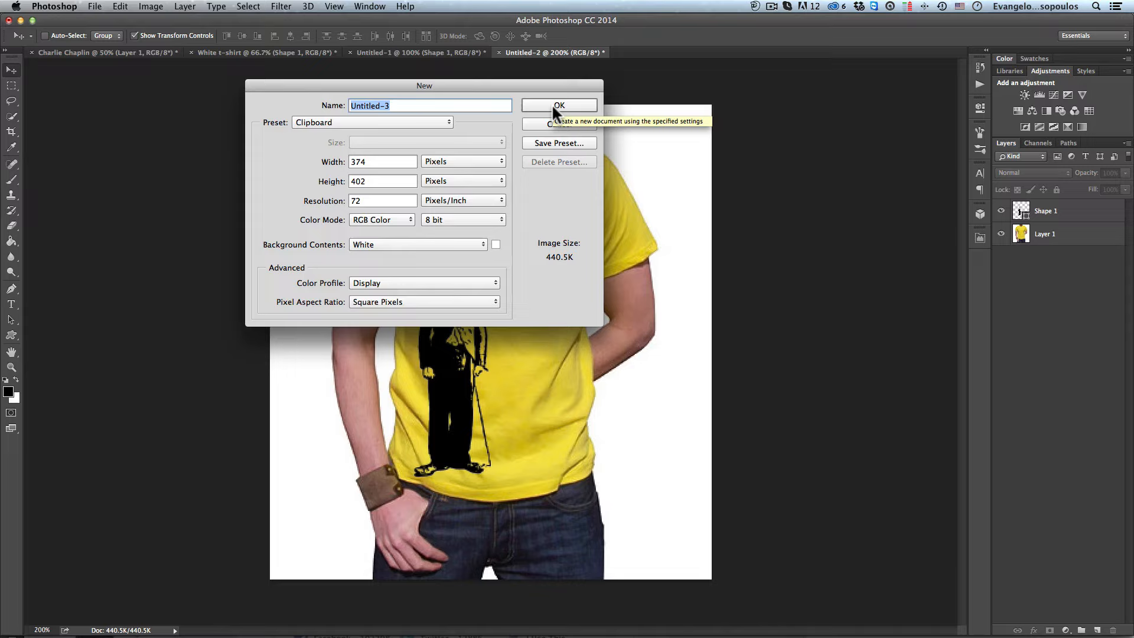
text(tshirt map)
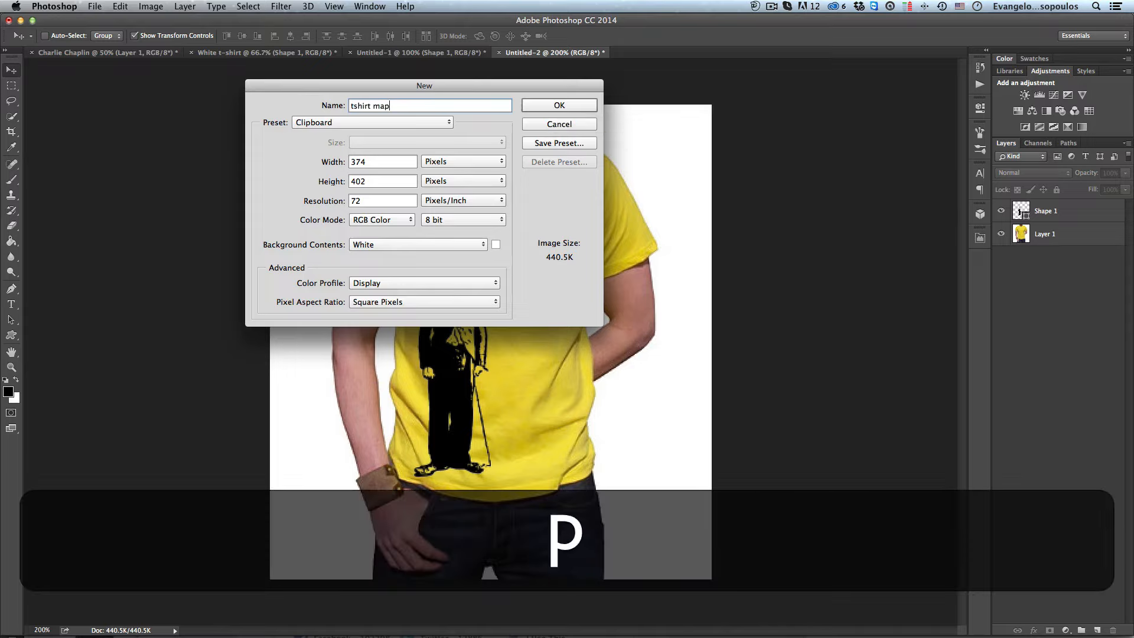
key(Return)
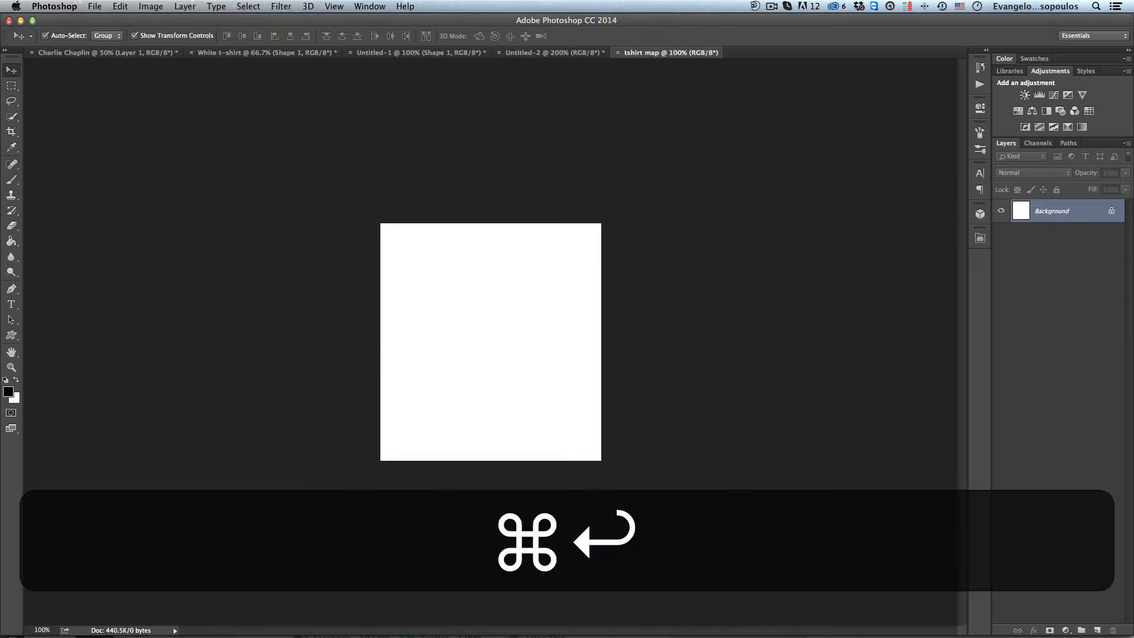
key(super+v)
click(1067, 237)
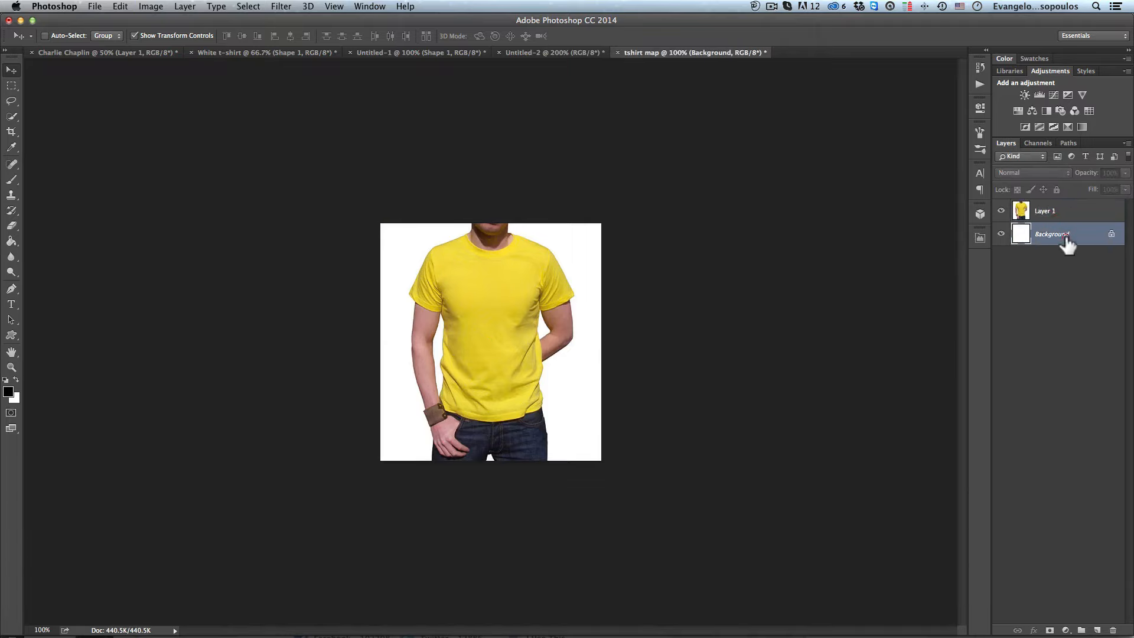
key(BackSpace)
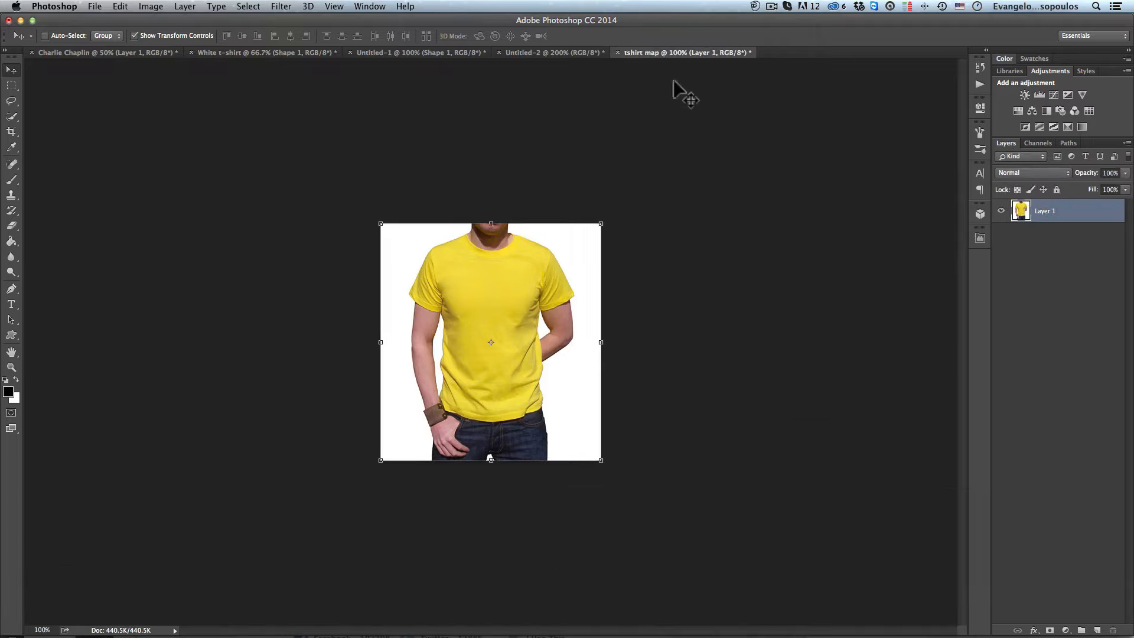
Step: Save the plain T-shirt document as tshirt map.psd in Photoshop format on the Desktop
click(544, 52)
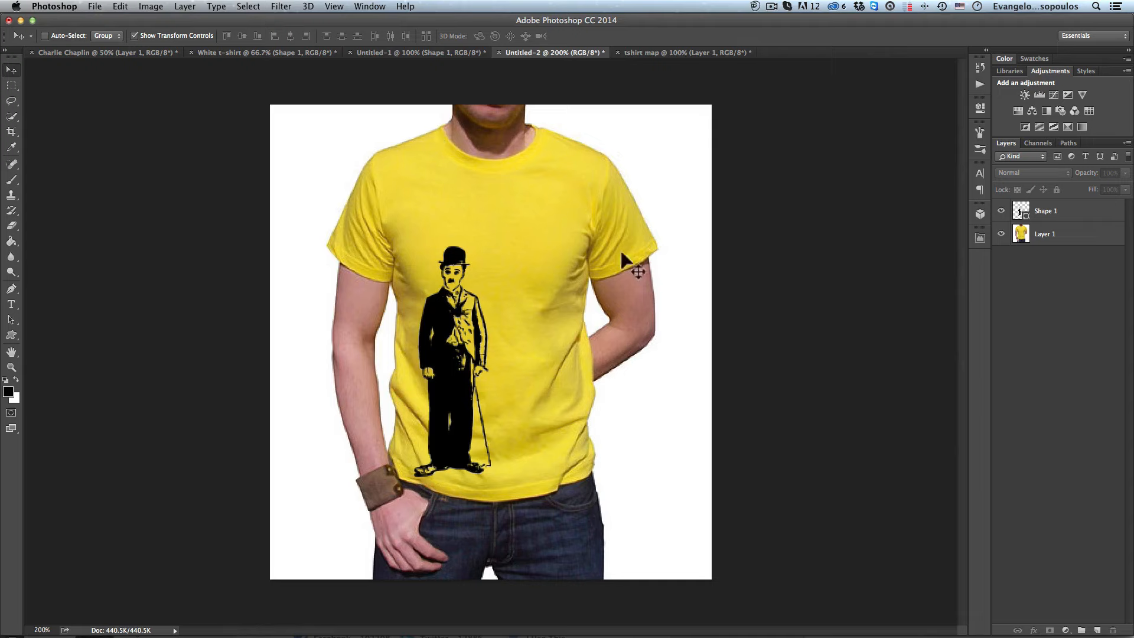
click(692, 54)
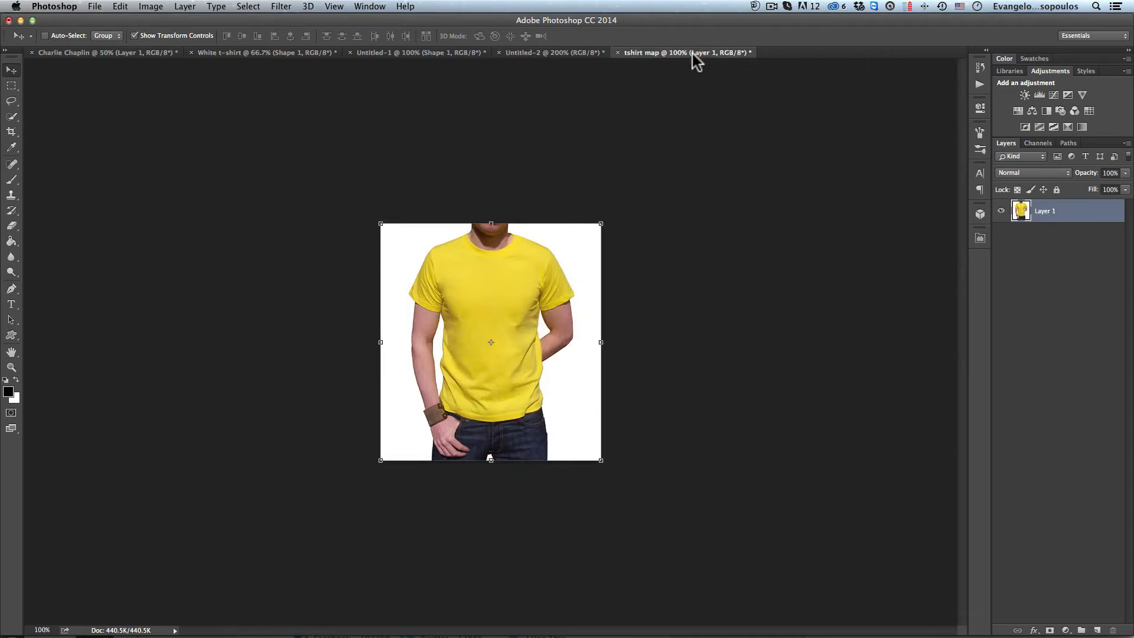
click(95, 6)
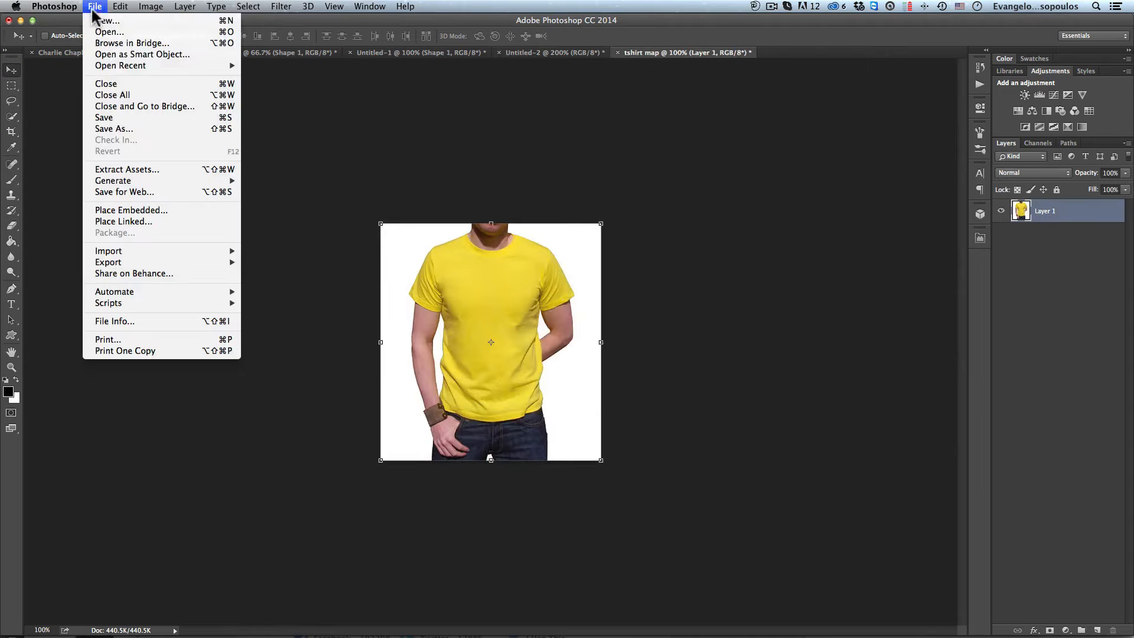
click(133, 129)
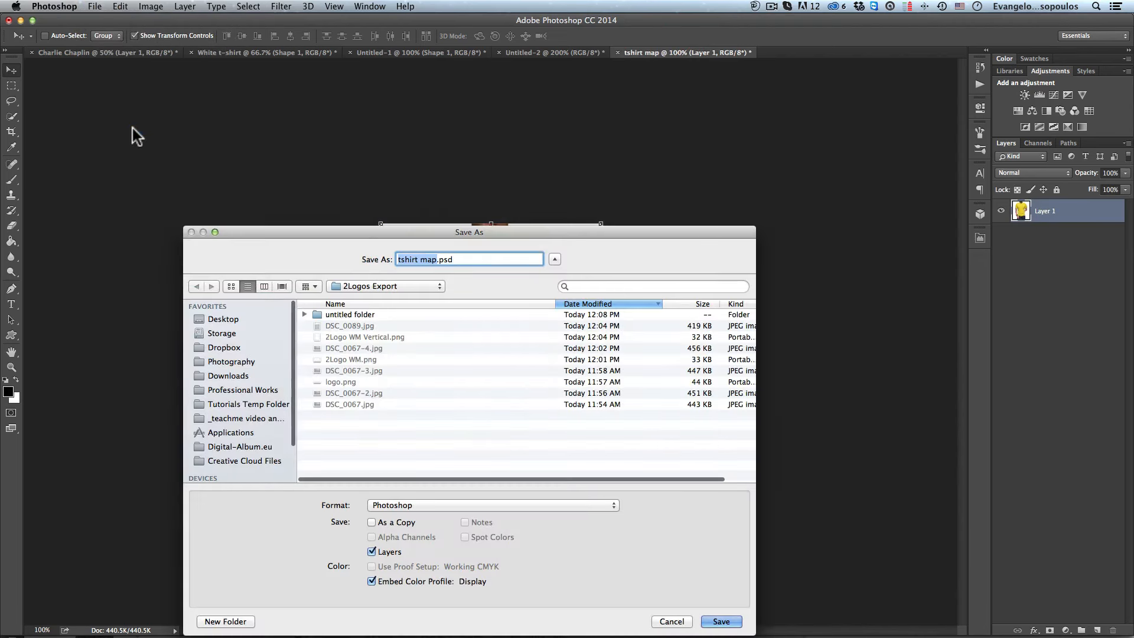
text(tshirt map)
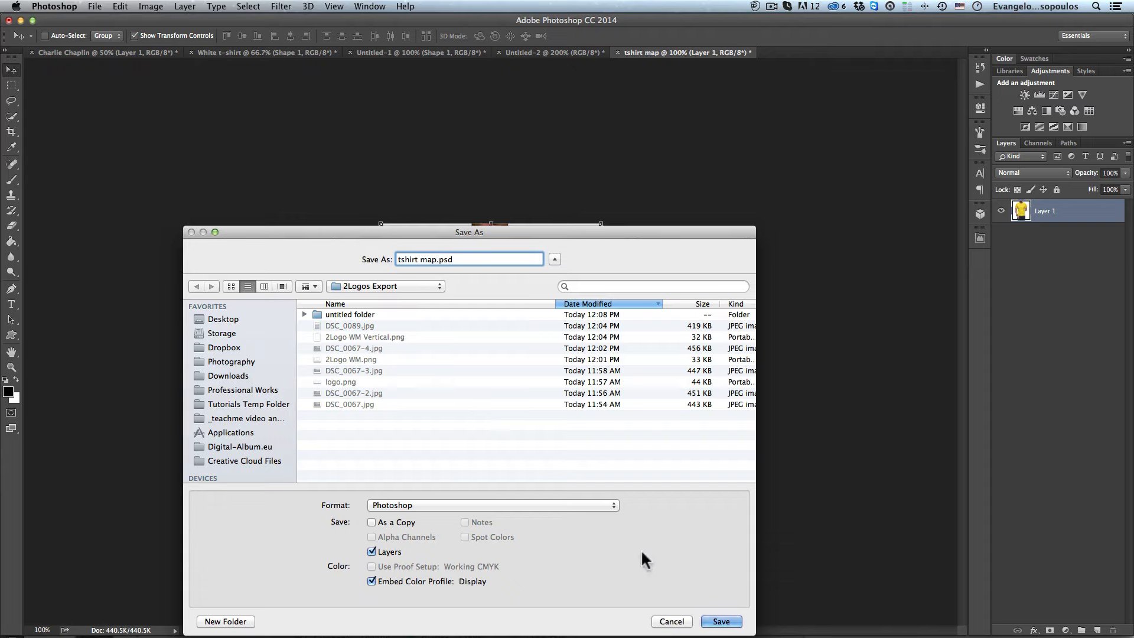
click(227, 318)
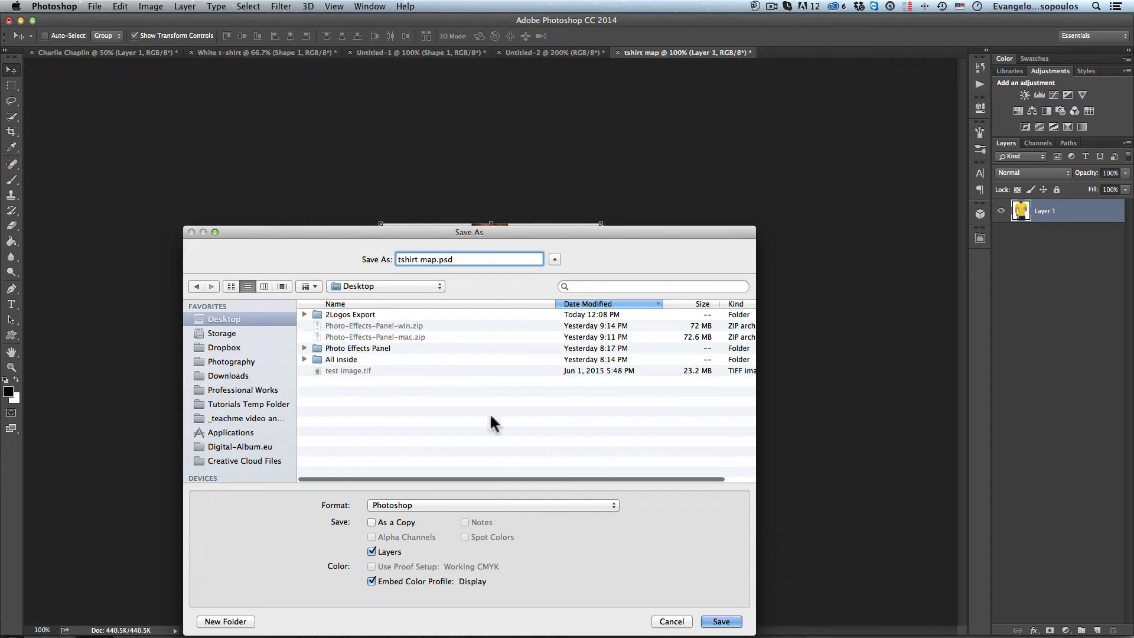
click(722, 622)
click(524, 130)
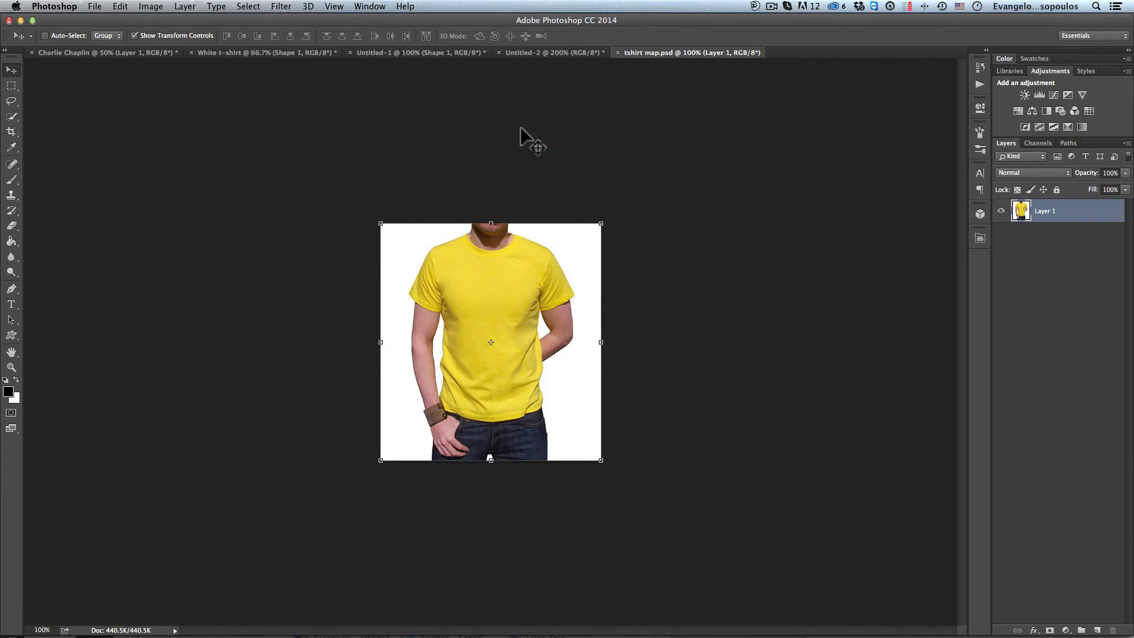
Step: In the Untitled-2 document, duplicate the Shape 1 layer, hide the original and rasterize the copy
click(538, 52)
click(1054, 219)
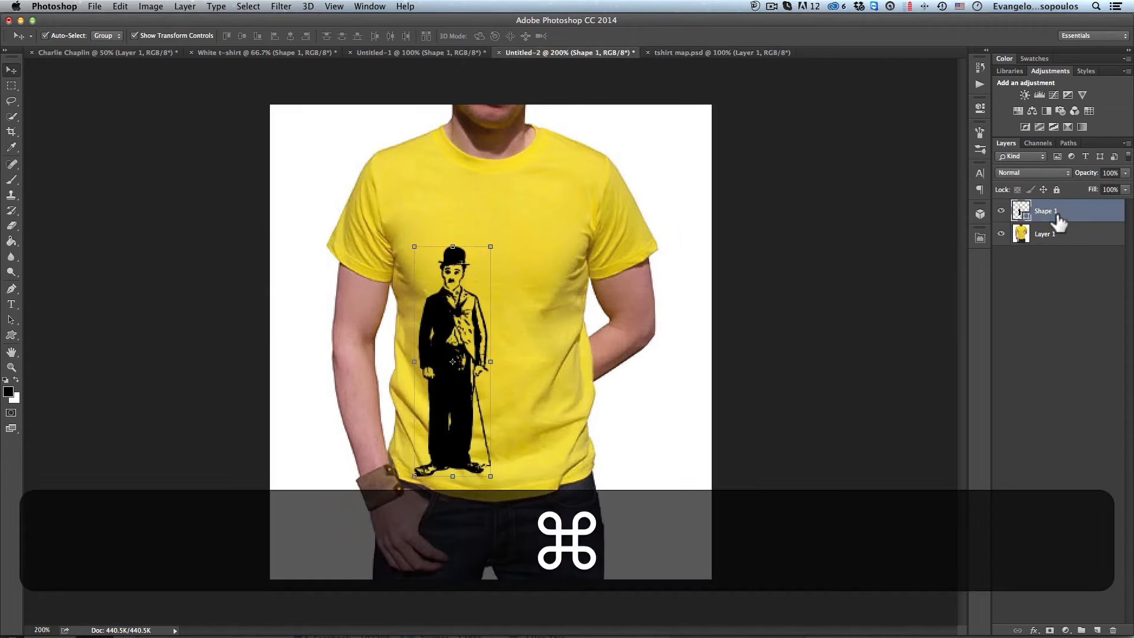
key(super+j)
click(1001, 233)
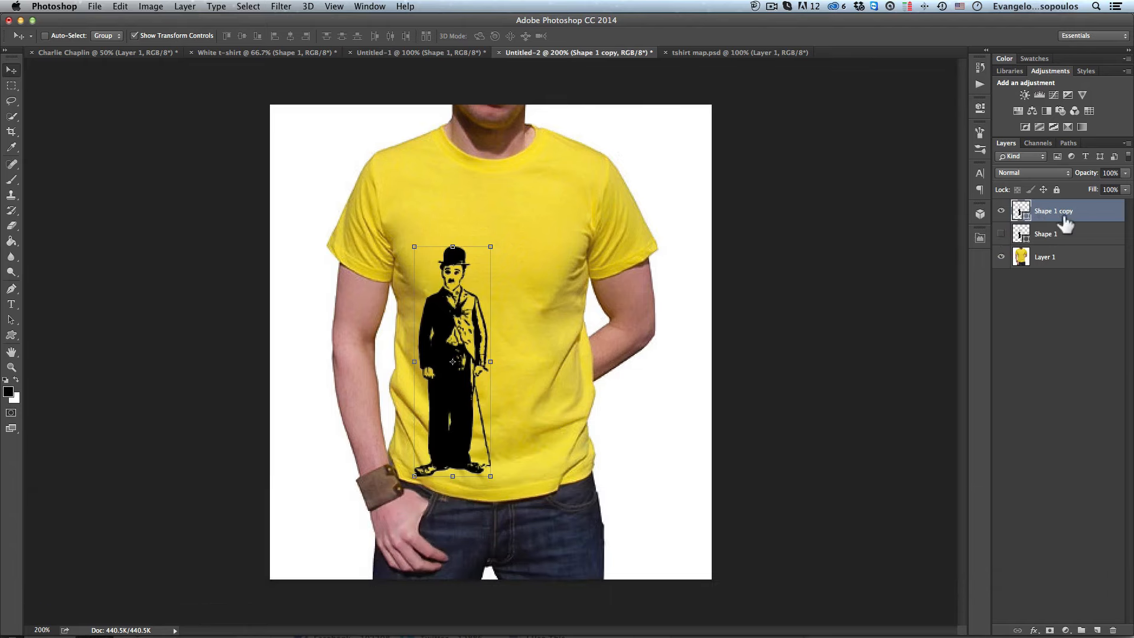
right_click(1064, 213)
click(995, 289)
Step: Start the Displace filter on the Shape 1 copy with horizontal and vertical scale 2, Stretch To Fit and Repeat Edge Pixels
click(281, 6)
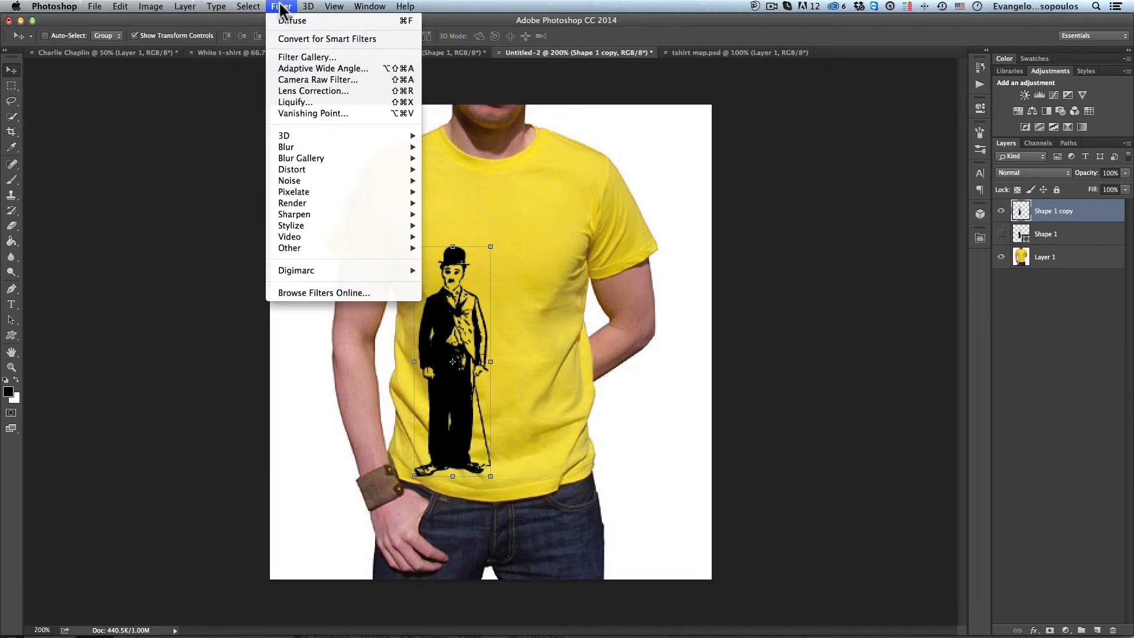
mouse_move(347, 170)
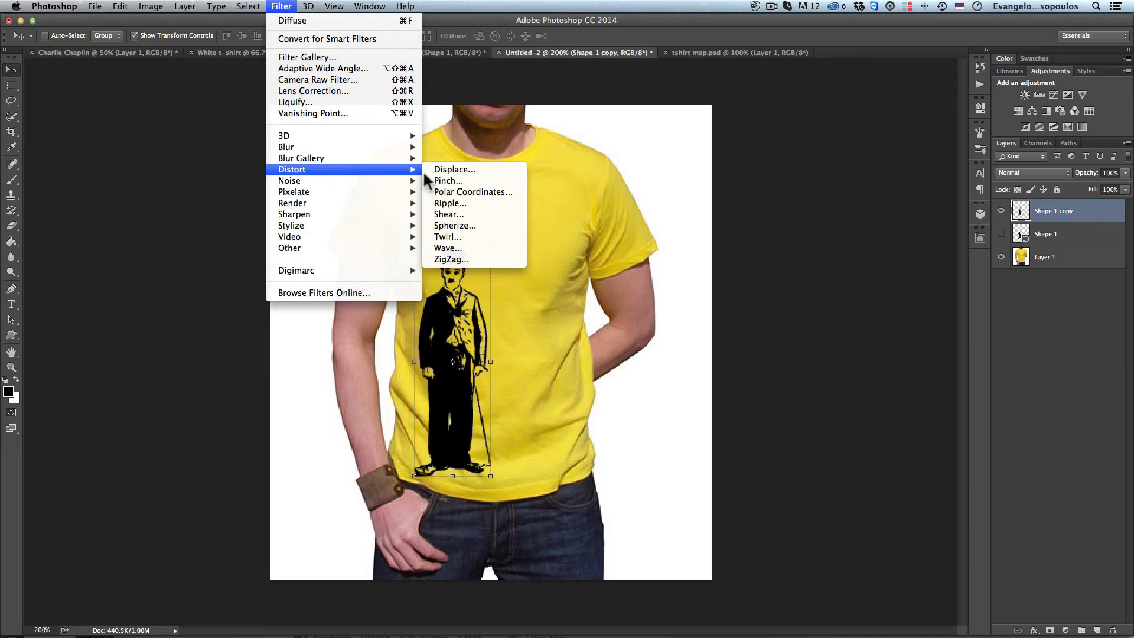
click(483, 170)
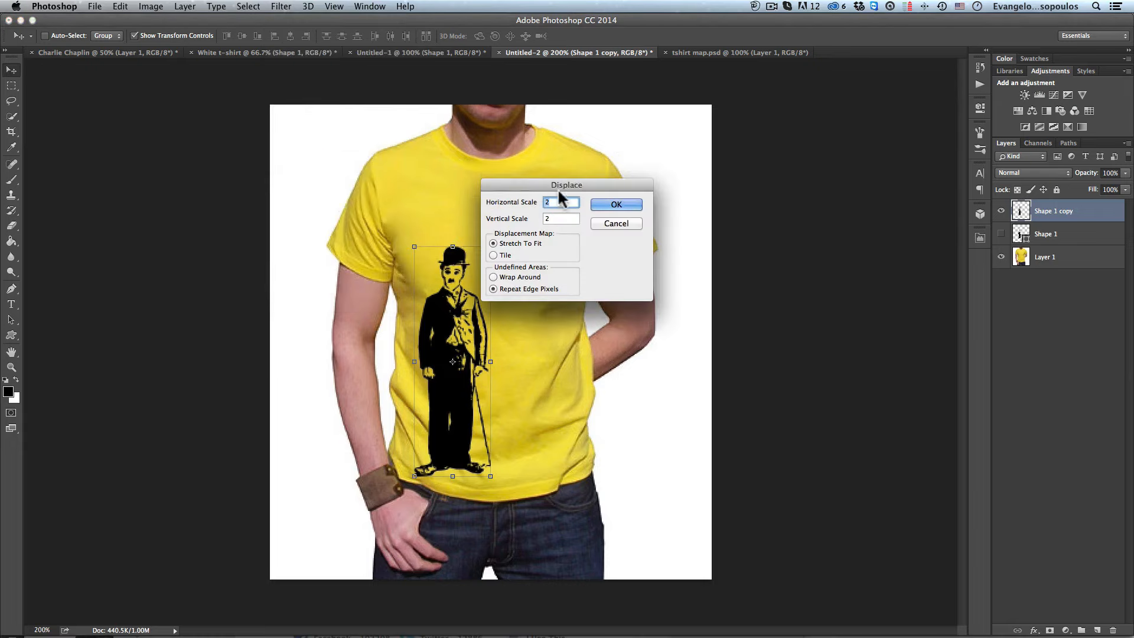
drag(583, 185, 670, 179)
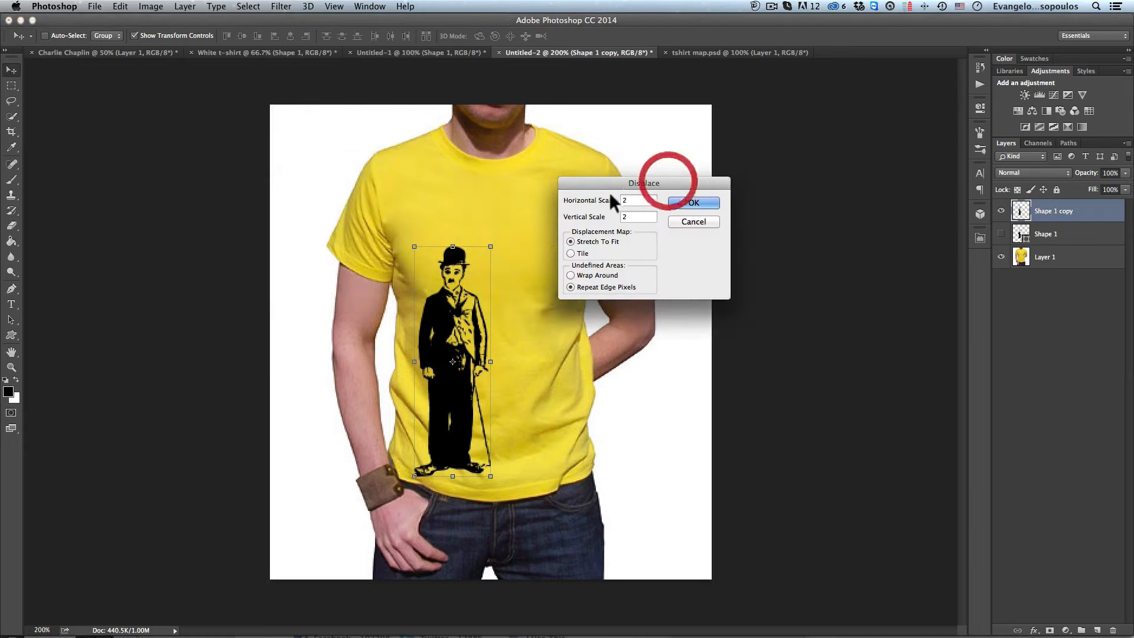
click(631, 199)
double_click(631, 217)
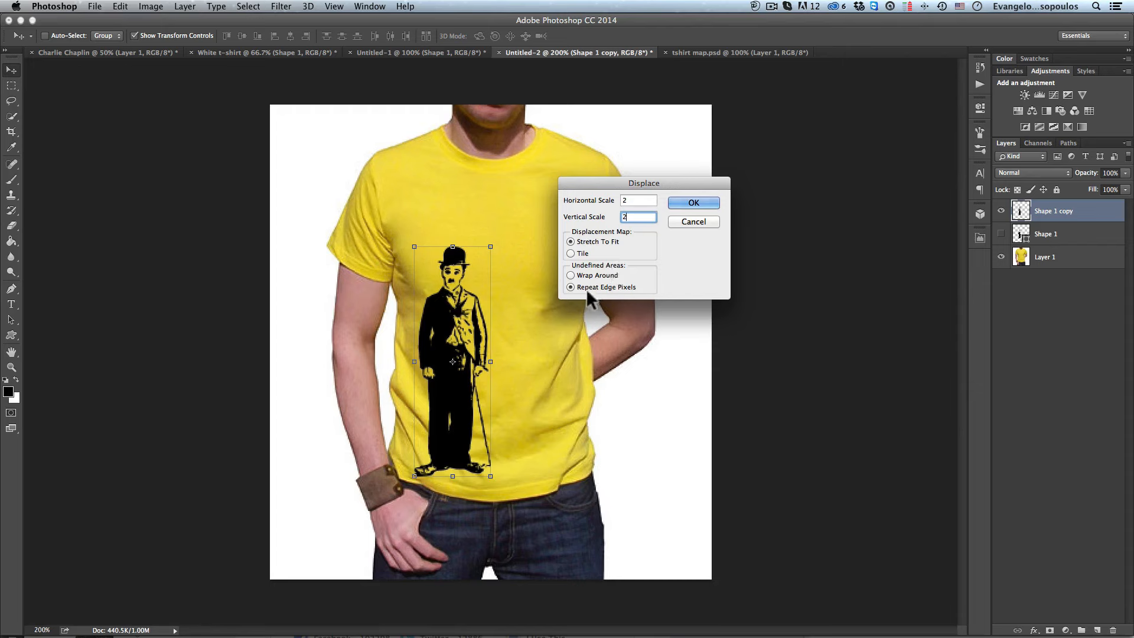
click(685, 205)
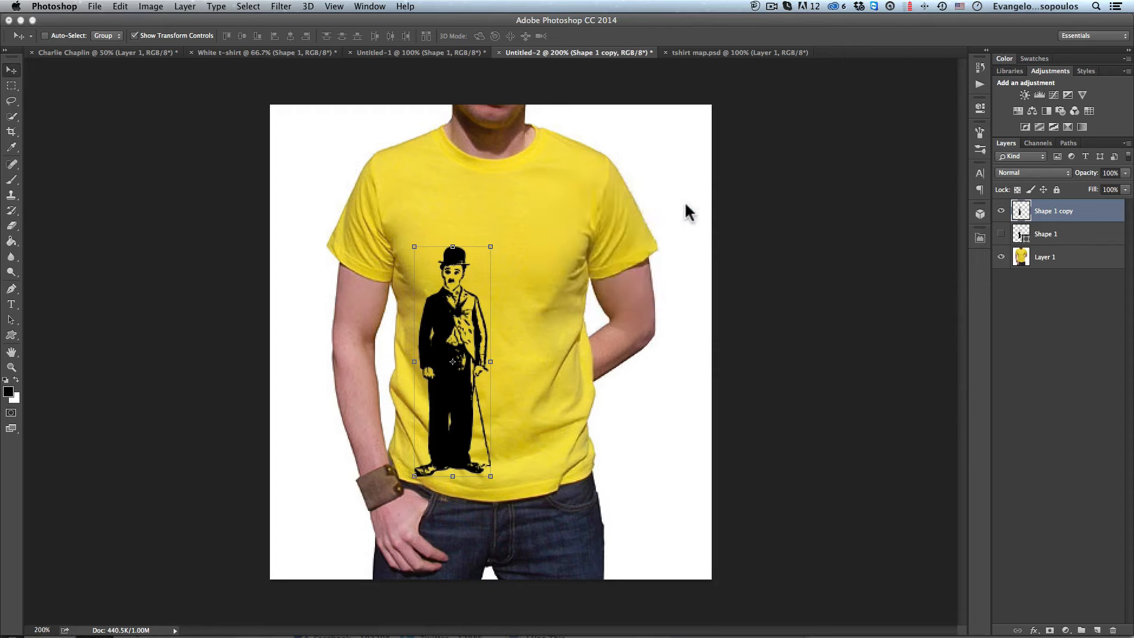
Step: Preview tshirt map.psd on the Desktop and apply it as the displacement map for the Chaplin graphic
click(363, 126)
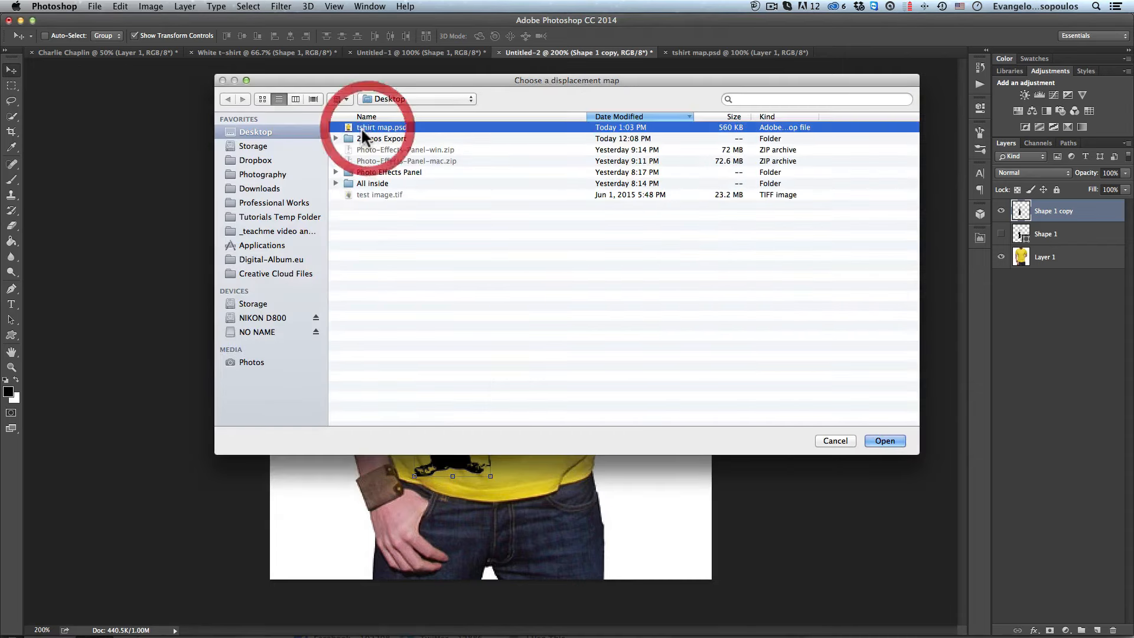
key(space)
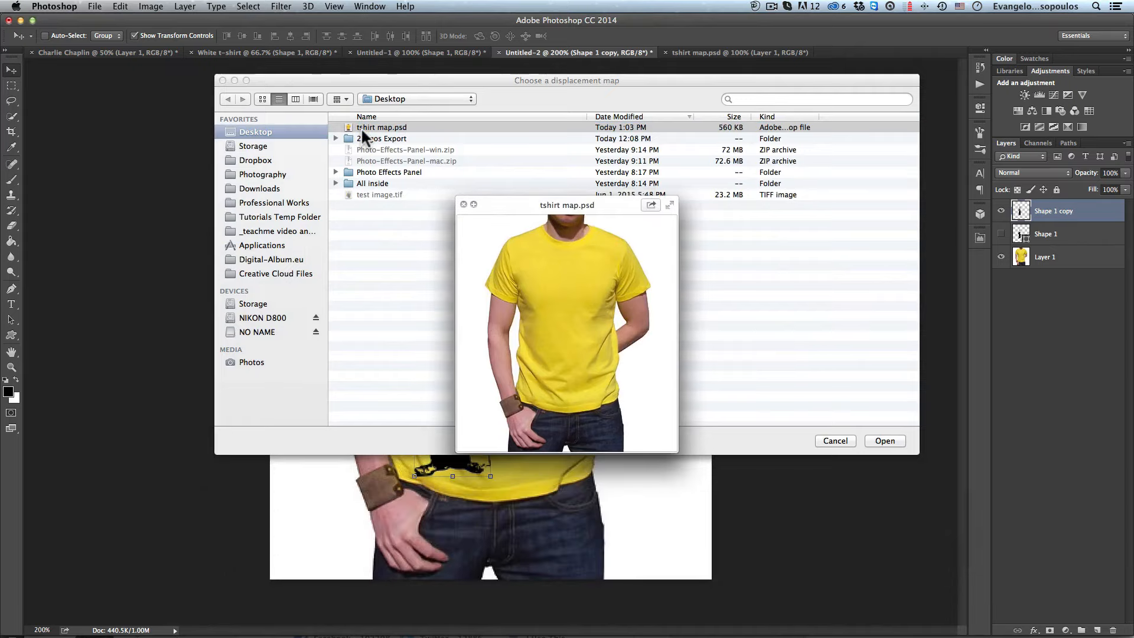
key(space)
drag(303, 76, 646, 61)
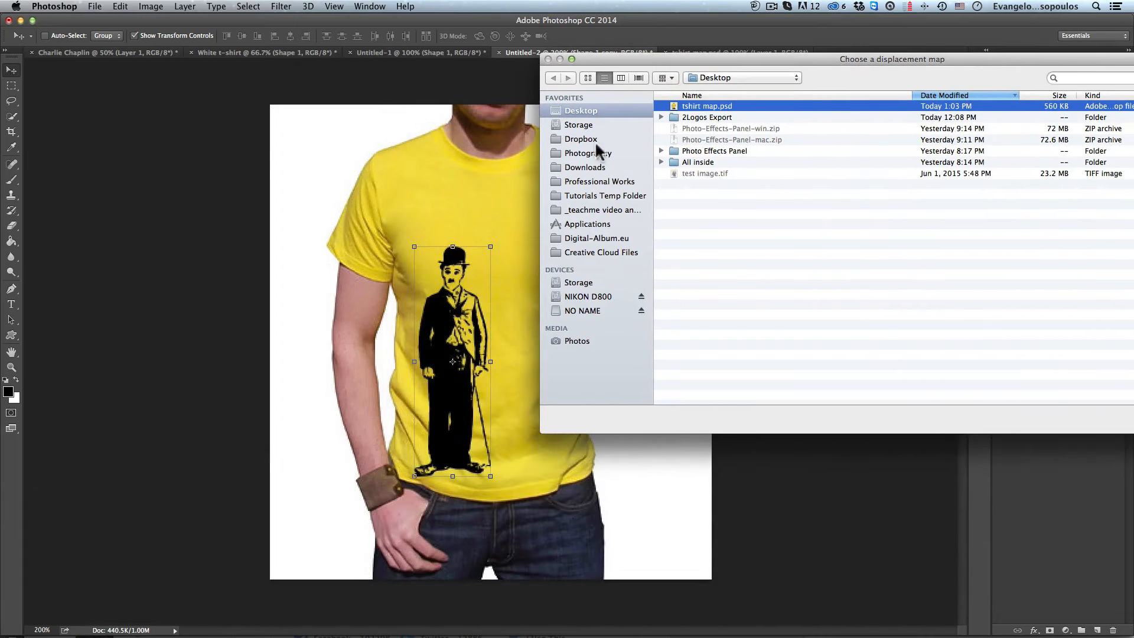
drag(661, 59, 350, 52)
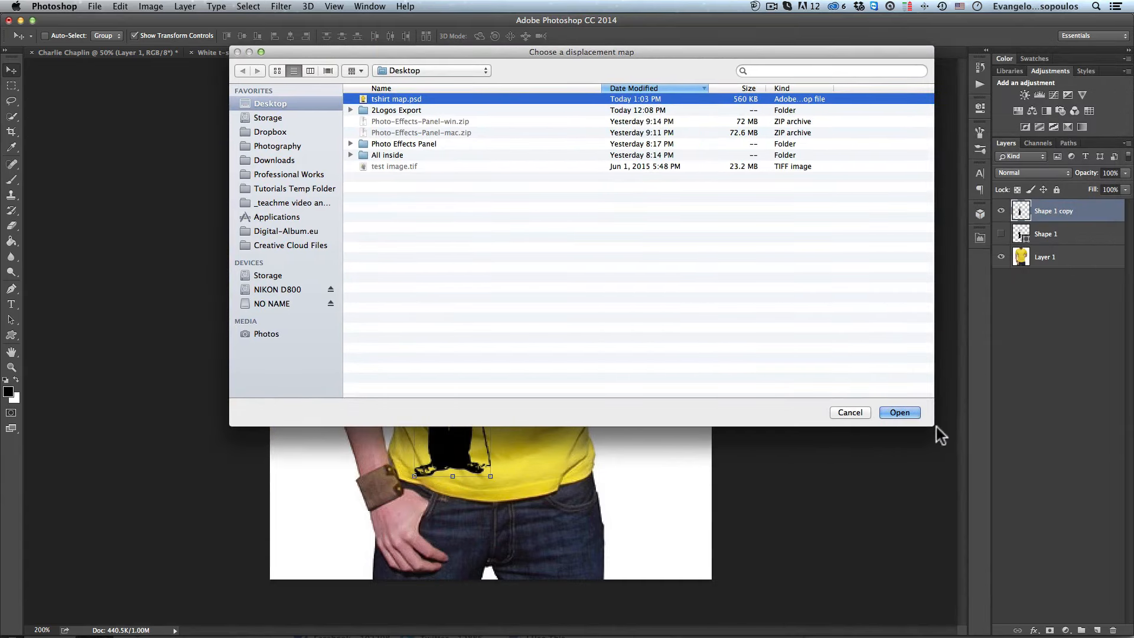
click(861, 400)
drag(864, 404, 635, 302)
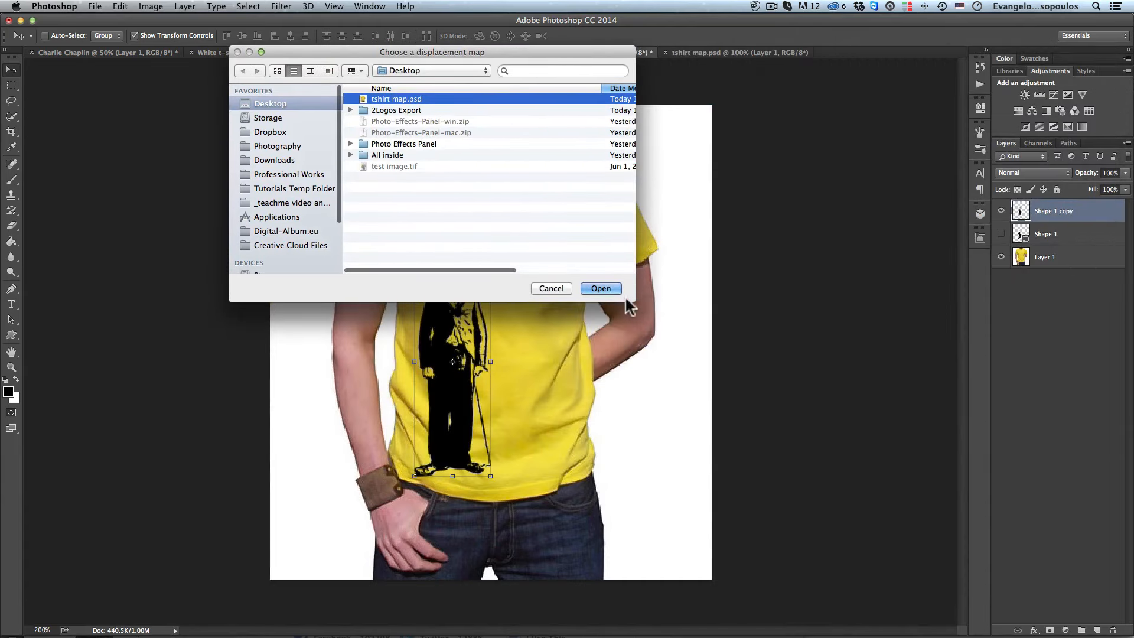
drag(493, 52, 257, 22)
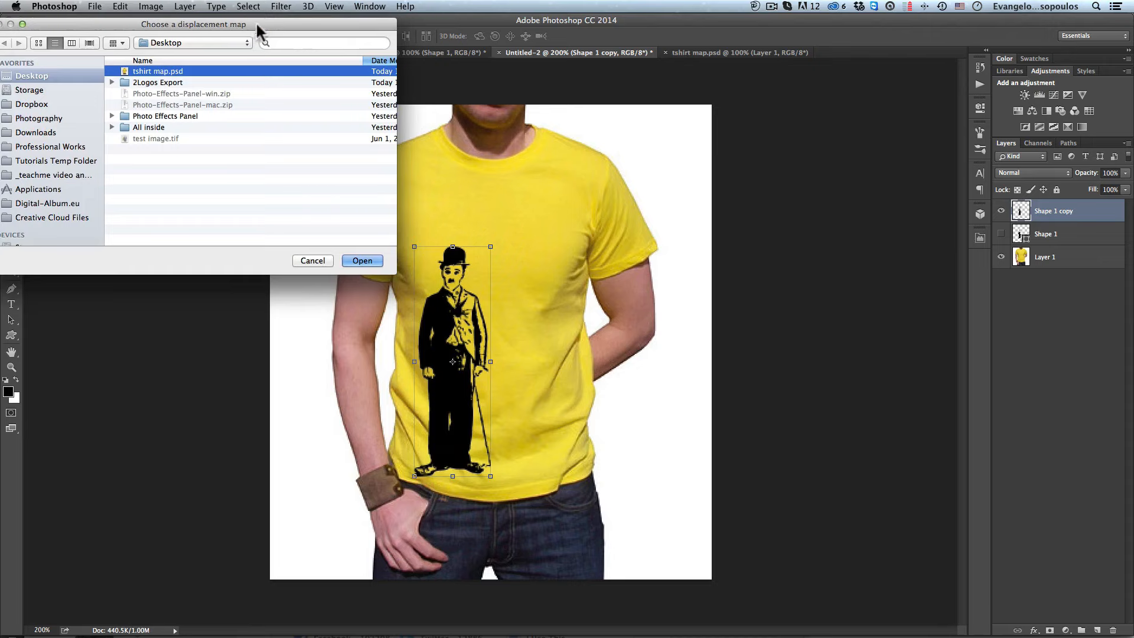
click(362, 260)
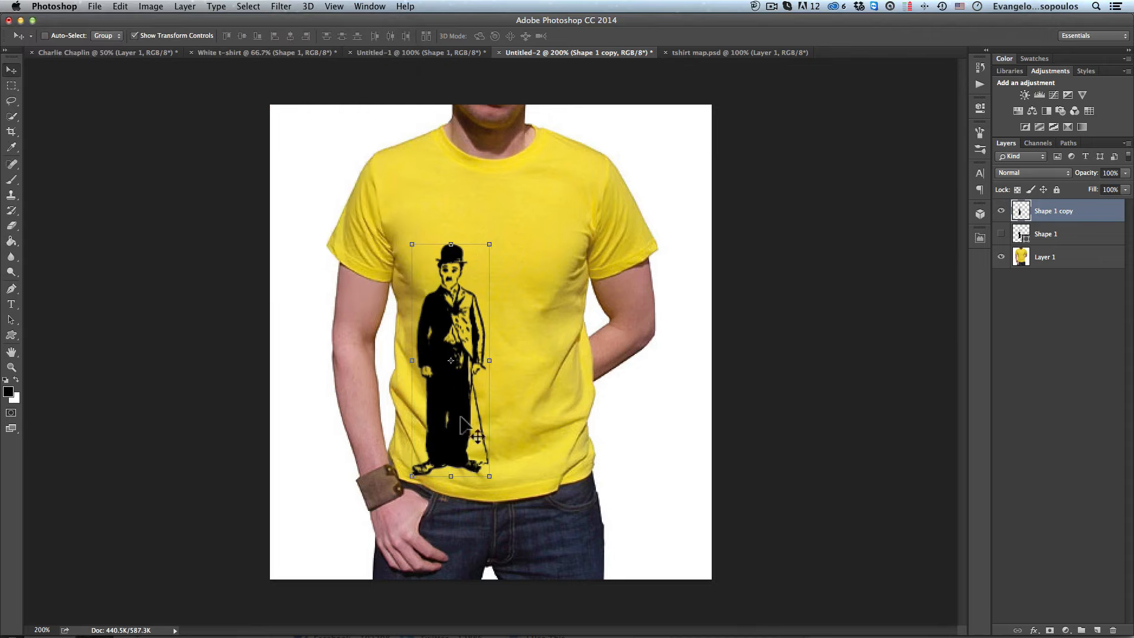
Step: Compare the displaced Shape 1 copy with the original Shape 1 on the yellow shirt by toggling their visibility
click(1001, 211)
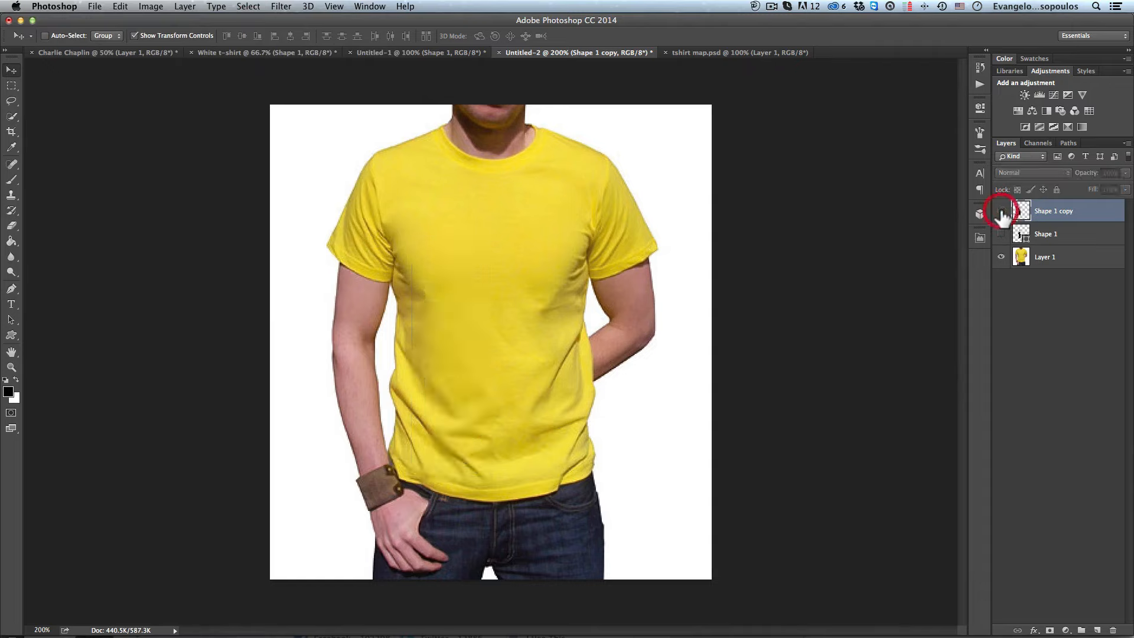
click(1001, 211)
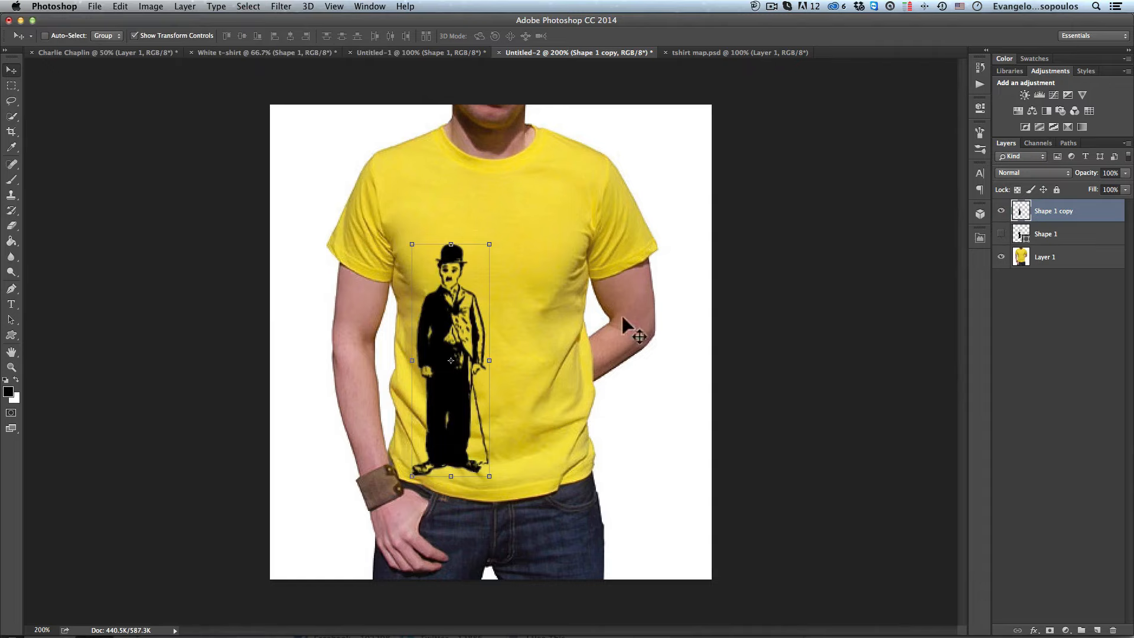
click(1001, 235)
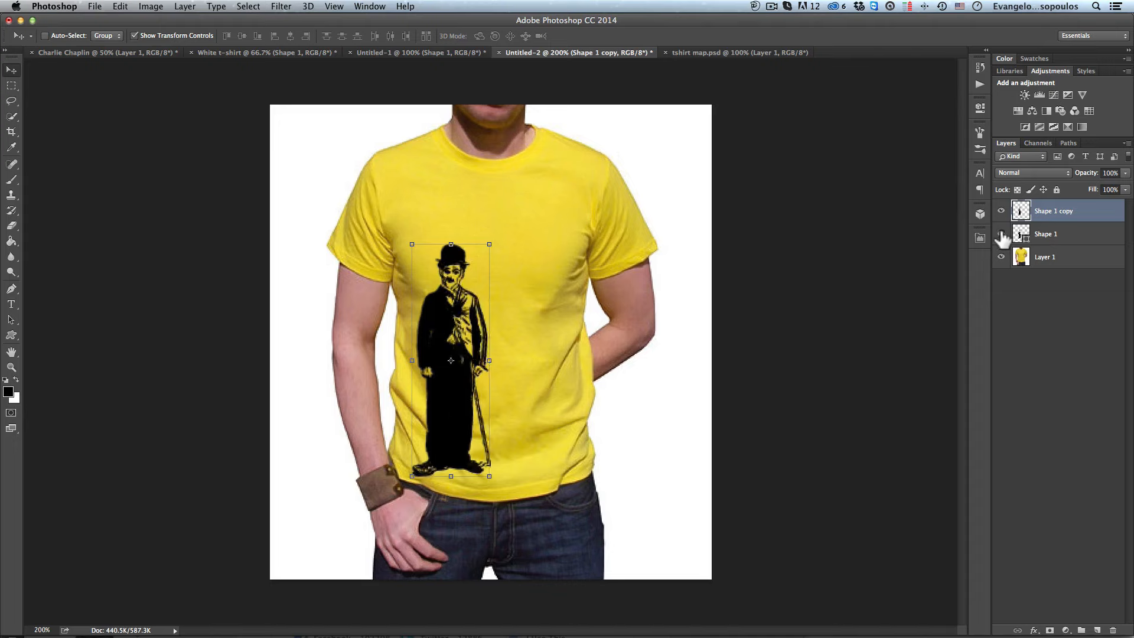
click(1001, 211)
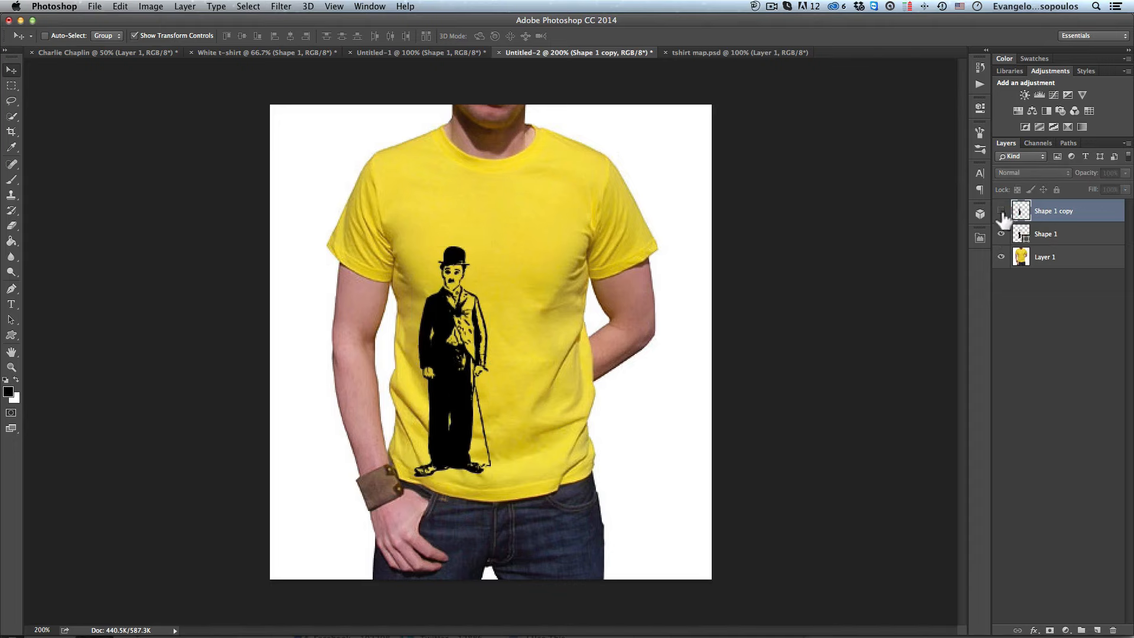
click(1001, 212)
click(1001, 234)
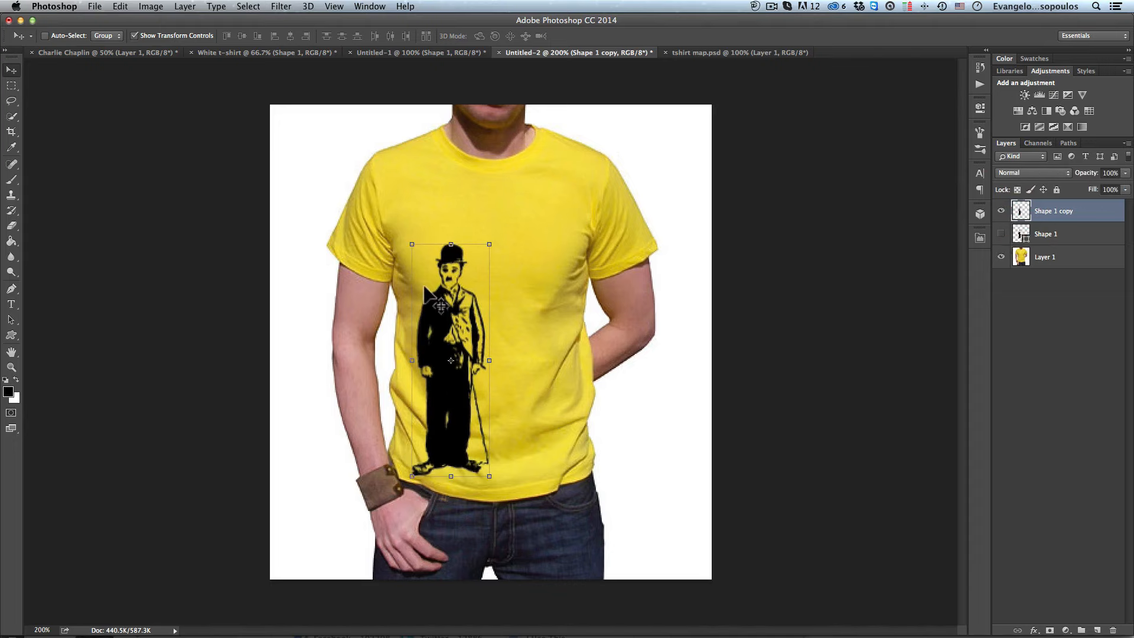
key(space)
alt+click(449, 299)
key(super+equal)
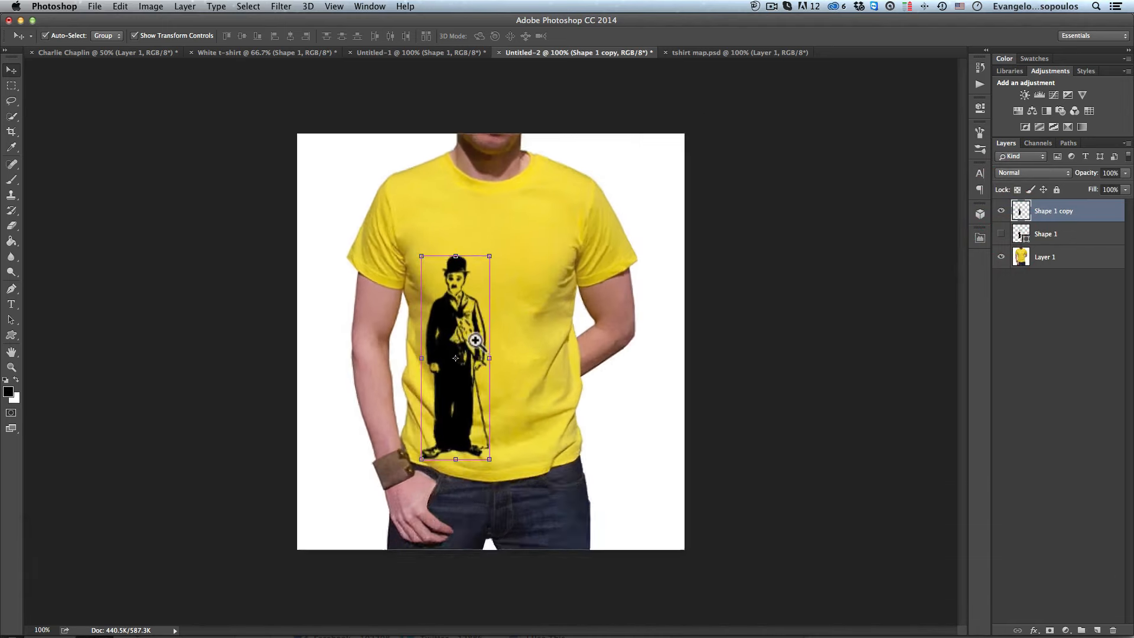
Step: Switch to the White t-shirt document and duplicate the image as "white tshirt map"
click(462, 55)
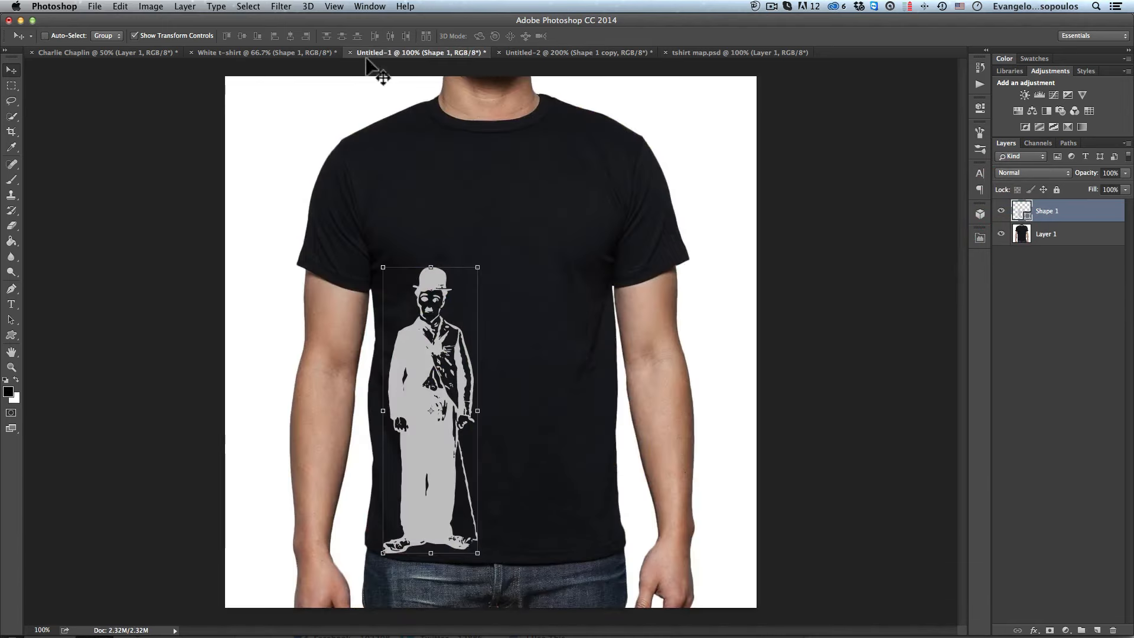
click(285, 52)
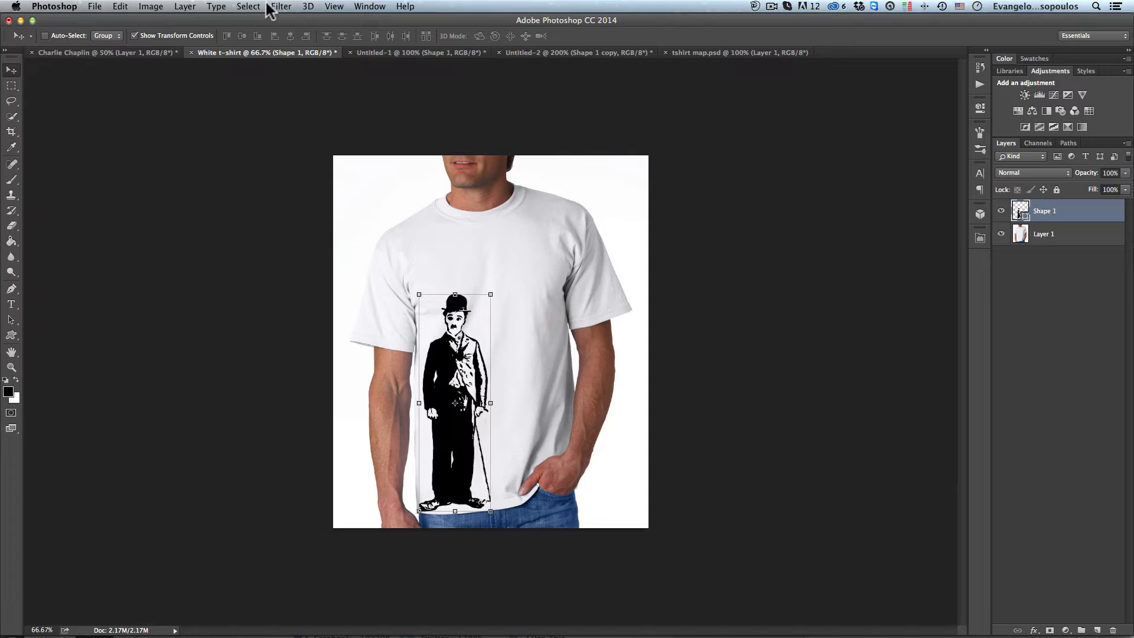
click(159, 9)
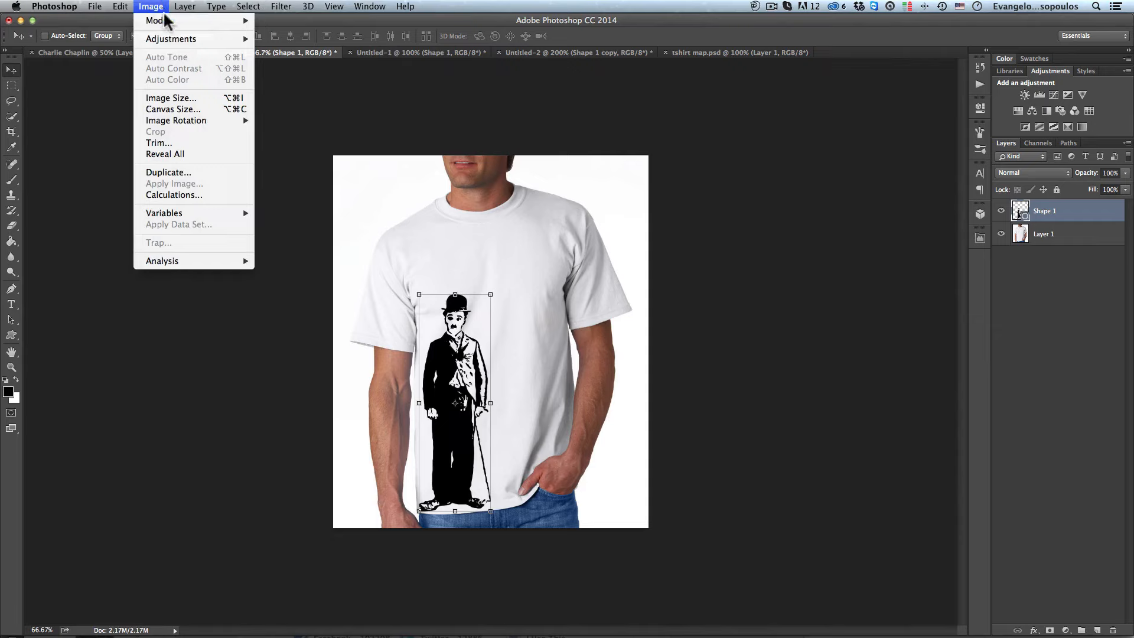
click(200, 172)
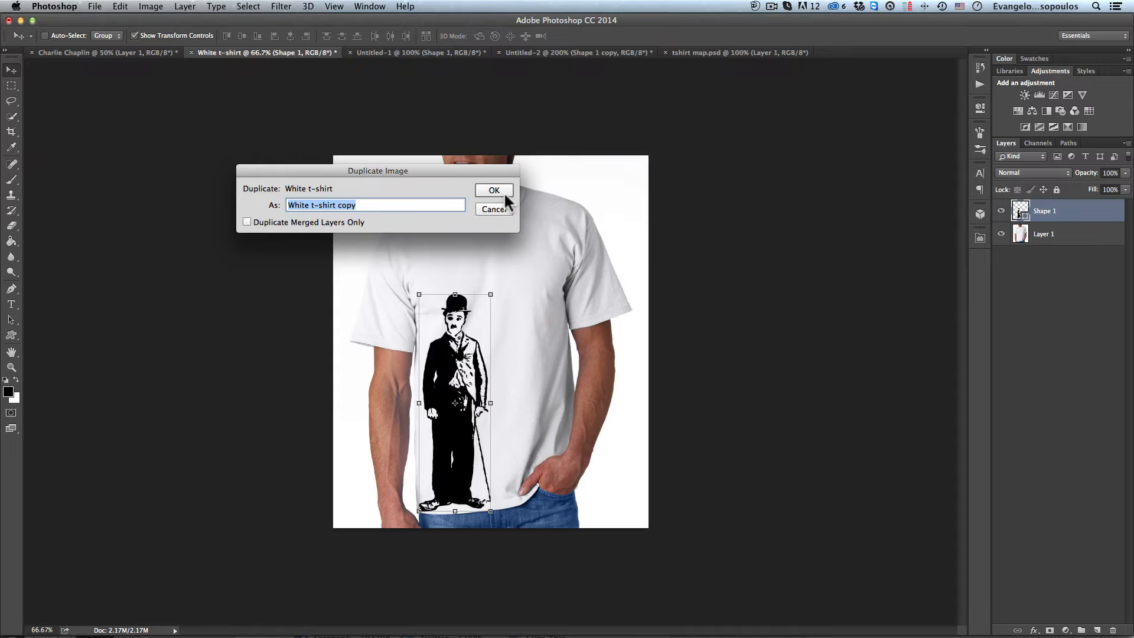
text(w)
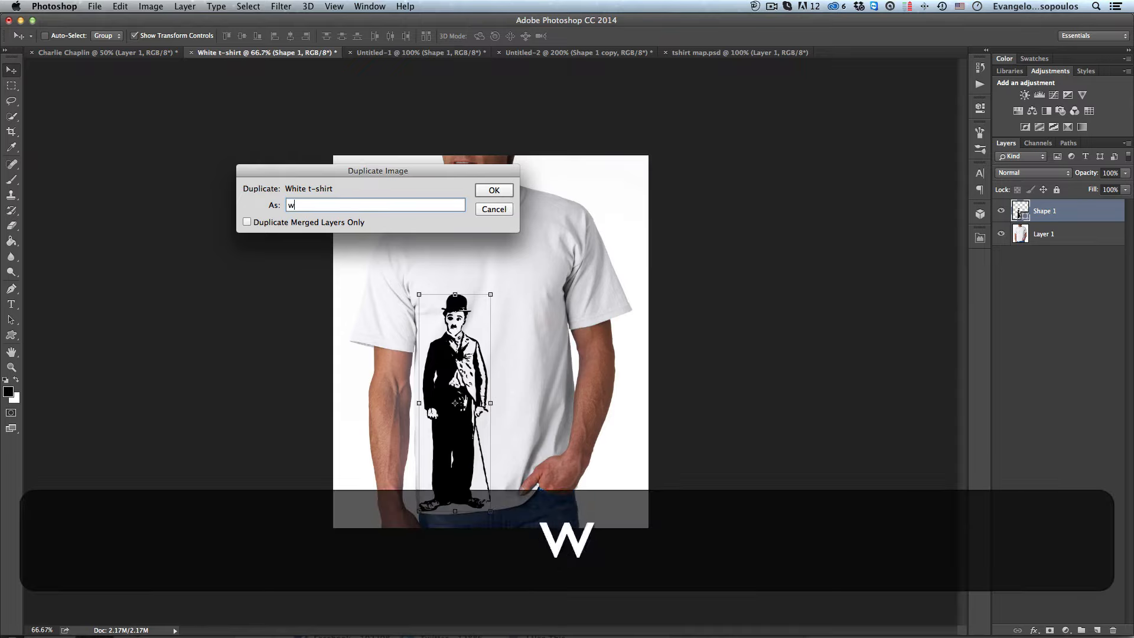
text(hite tshirt map)
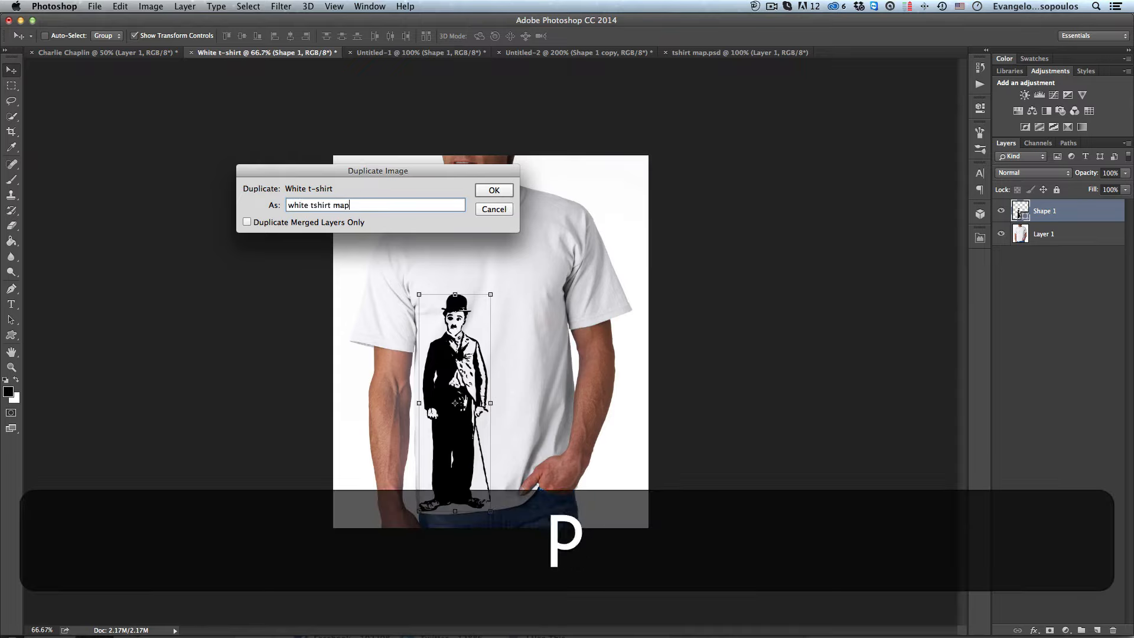
key(Return)
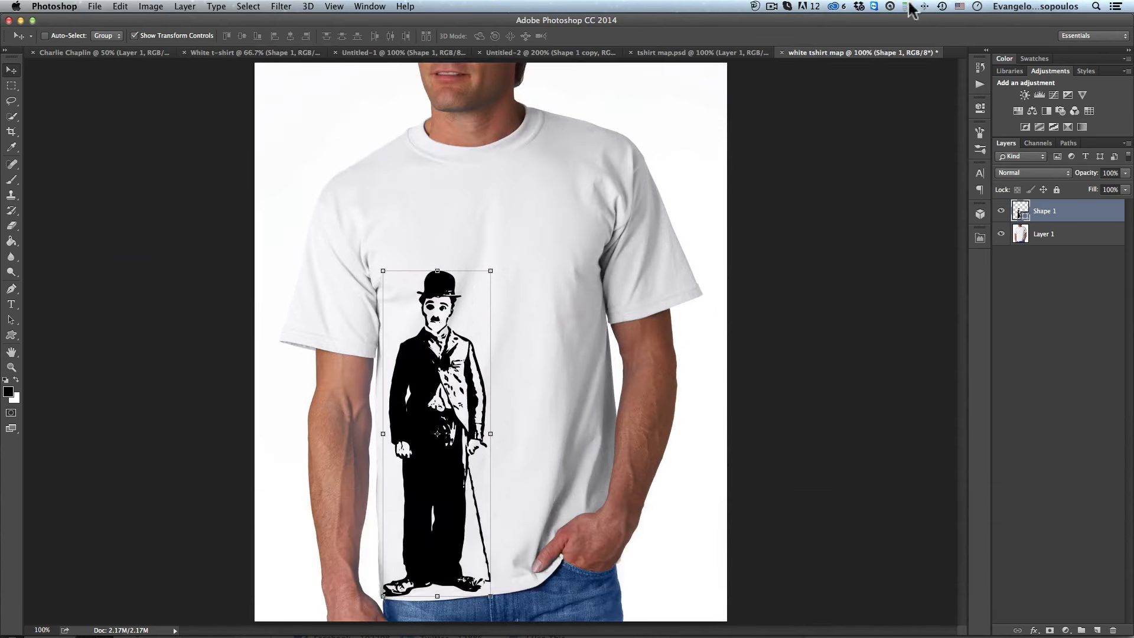
Step: Delete the Shape 1 layer from the duplicate, save it as white tshirt map.psd on the Desktop with Maximize Compatibility, and close it
key(BackSpace)
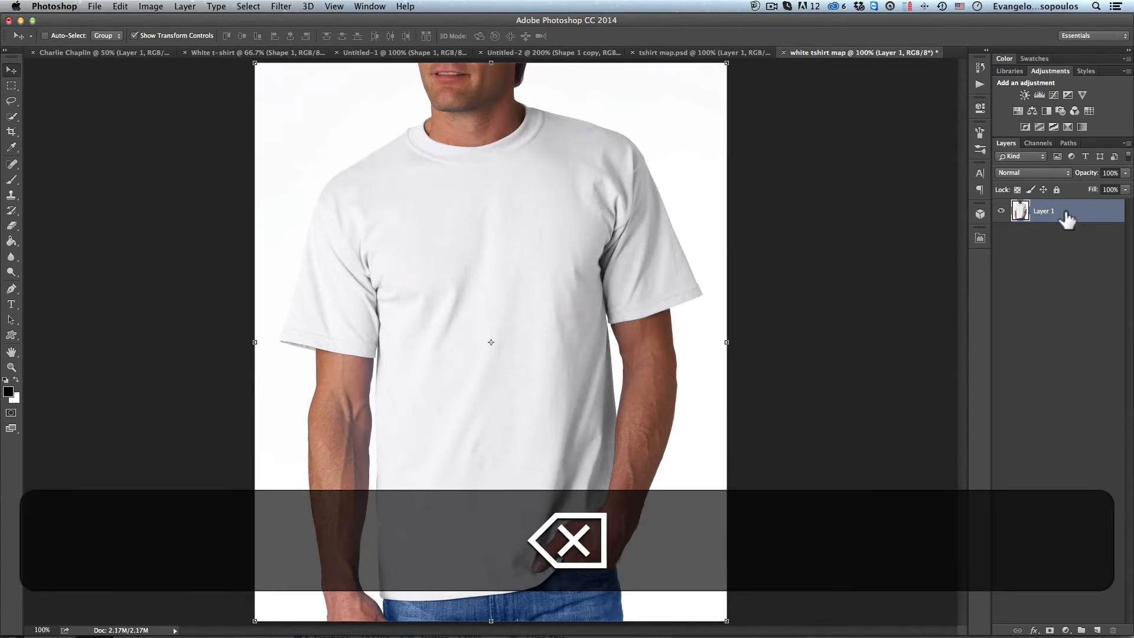
click(93, 7)
click(138, 127)
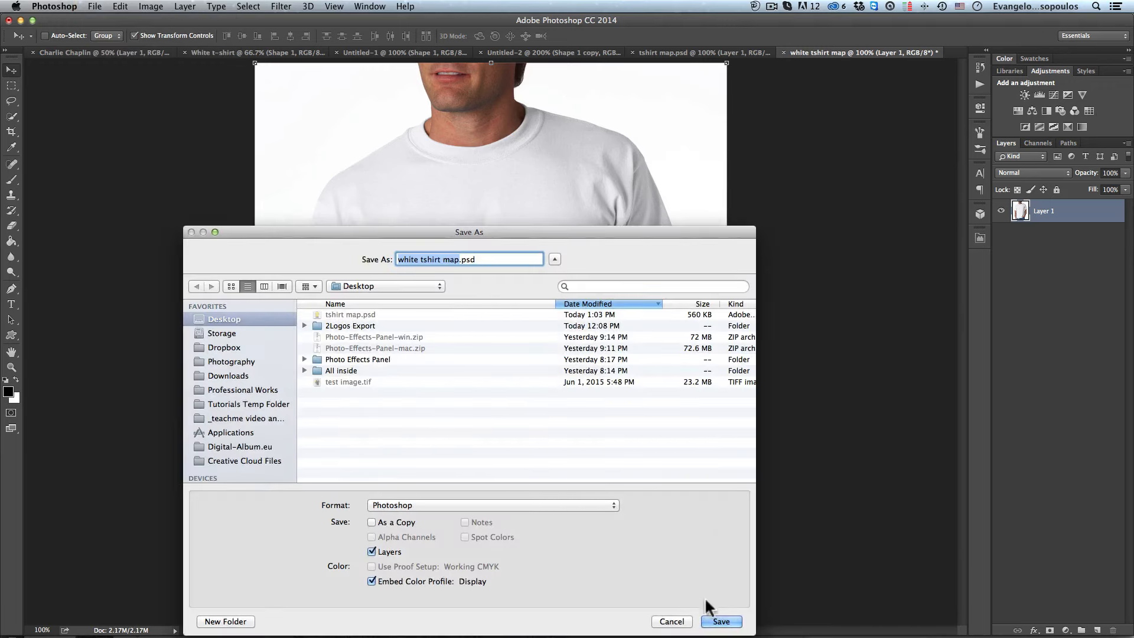
click(722, 622)
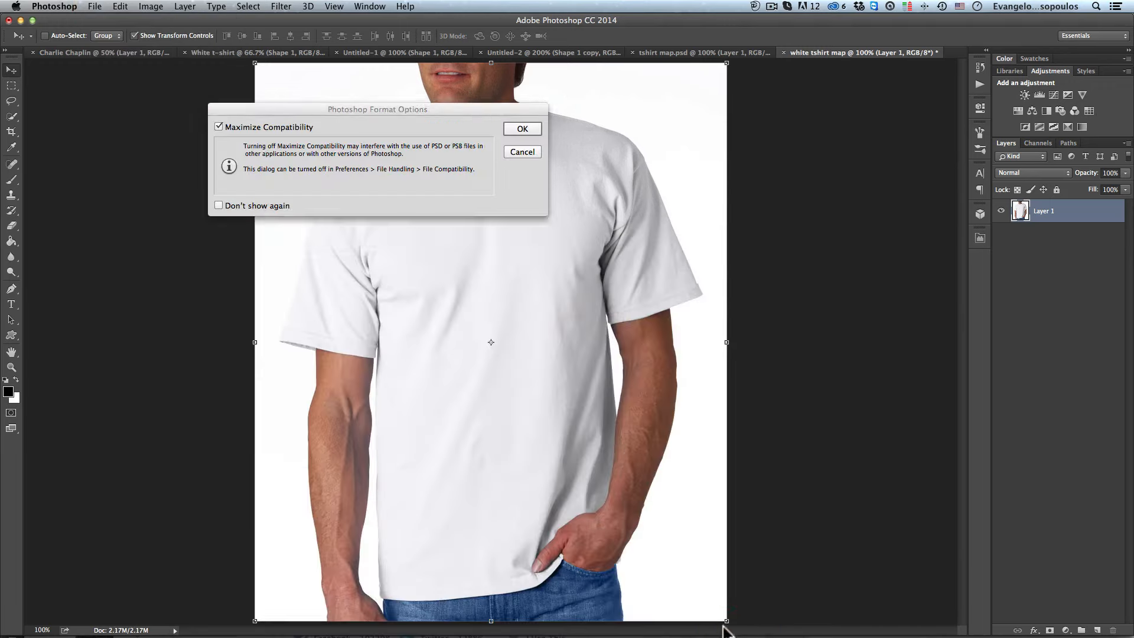
click(518, 129)
click(784, 53)
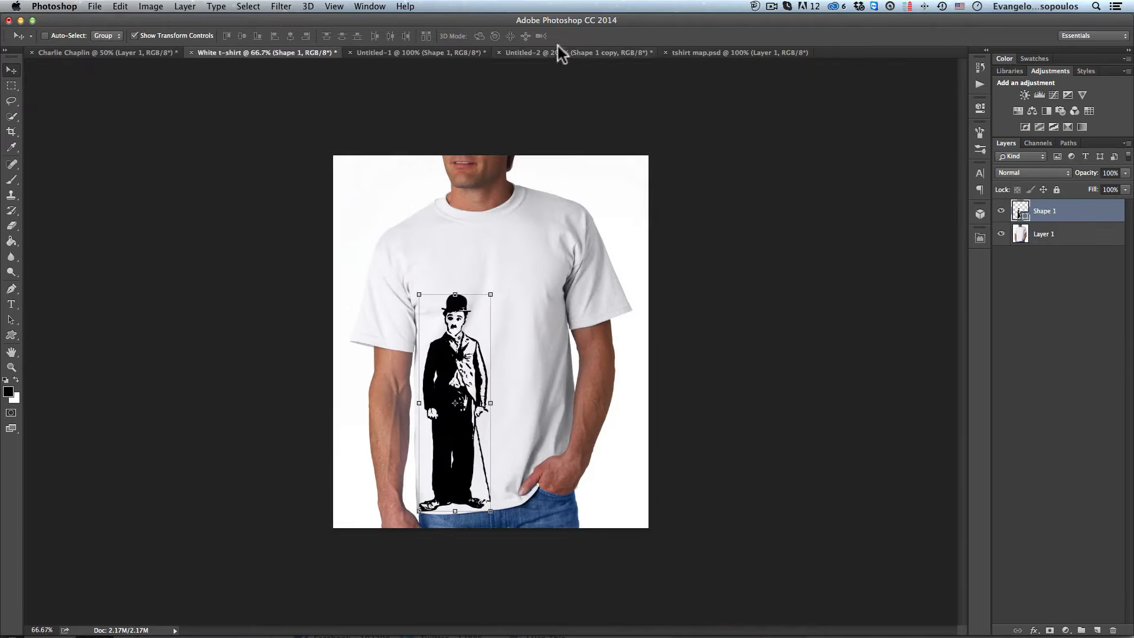
Step: In the White t-shirt document, duplicate the Shape 1 layer and hide the original
key(super)
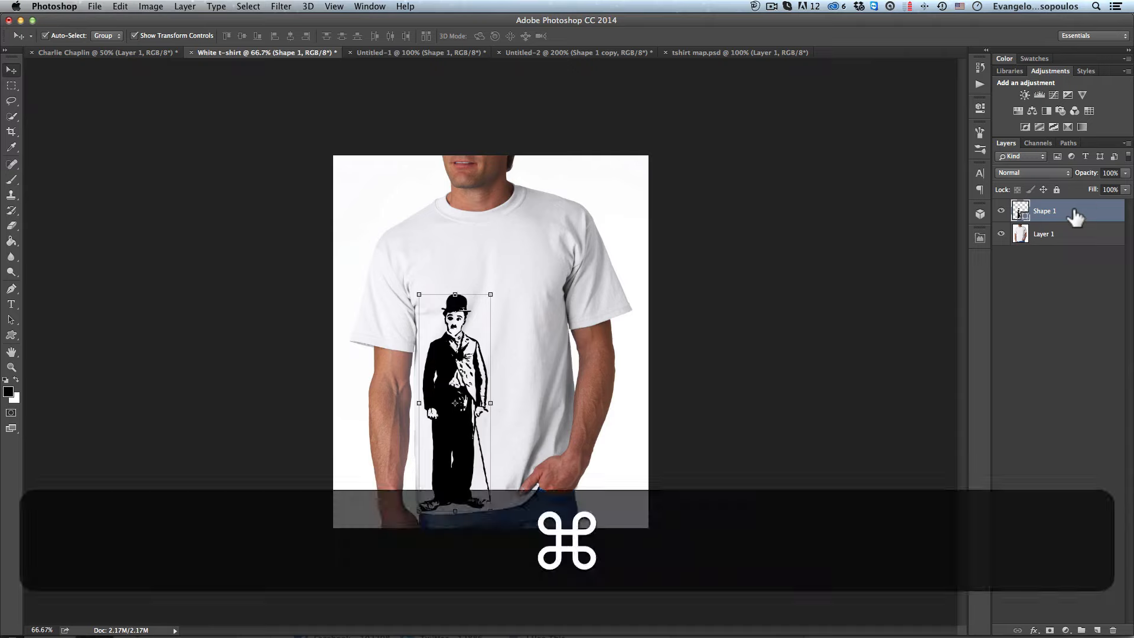
key(super+j)
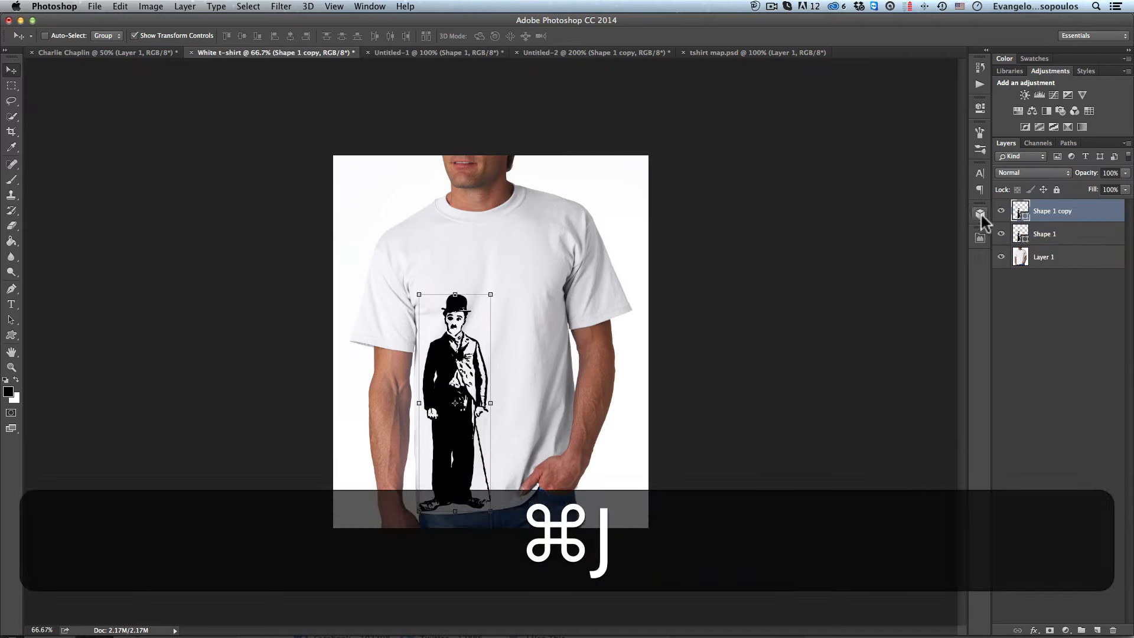
click(1002, 234)
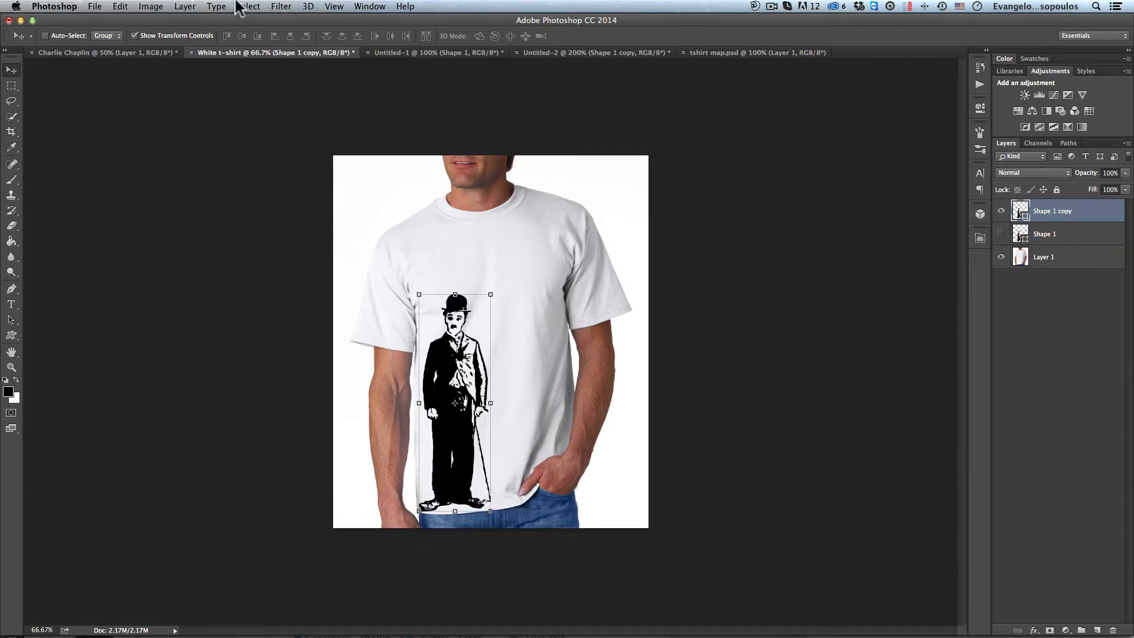
Step: Rasterize the Shape 1 copy and displace it with horizontal and vertical scale 2, using white tshirt map.psd as the displacement map
click(278, 7)
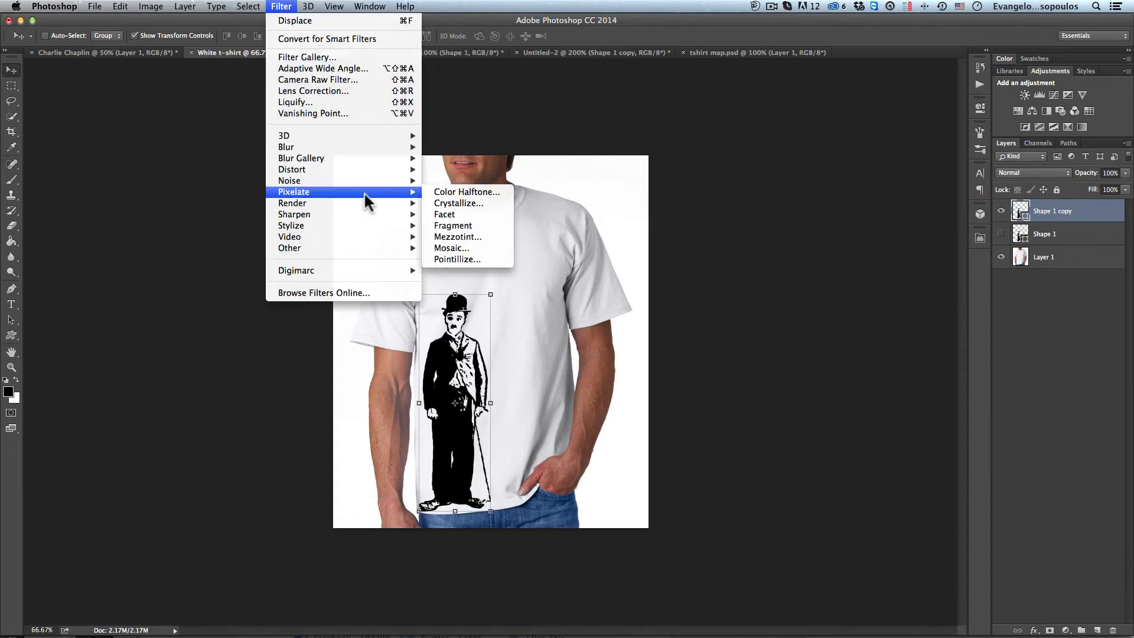
mouse_move(401, 170)
click(444, 168)
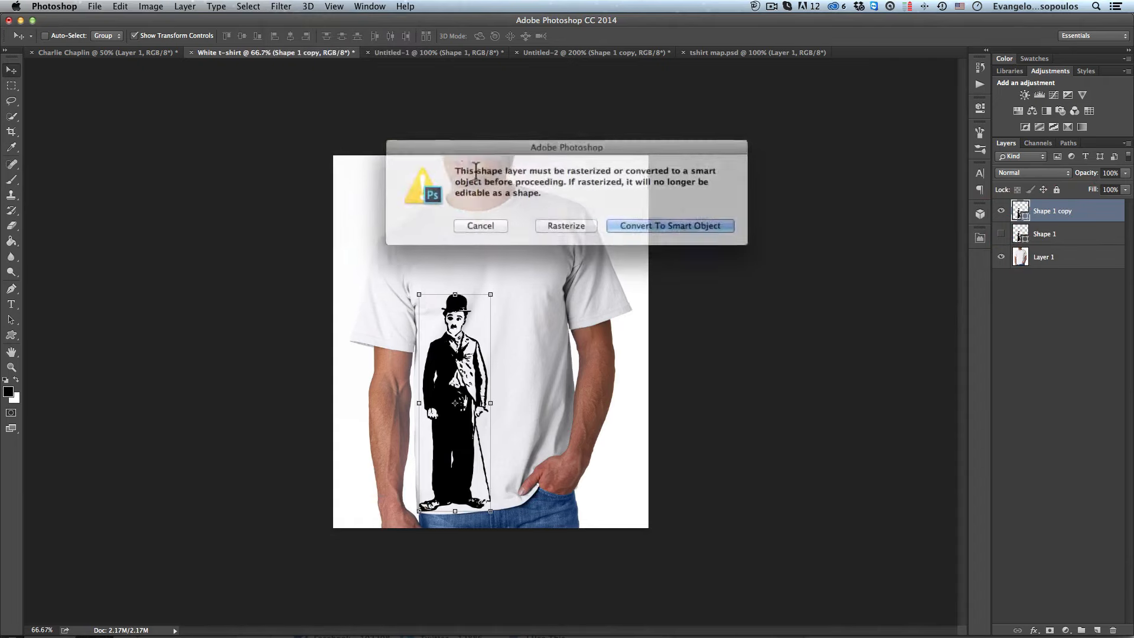
click(565, 219)
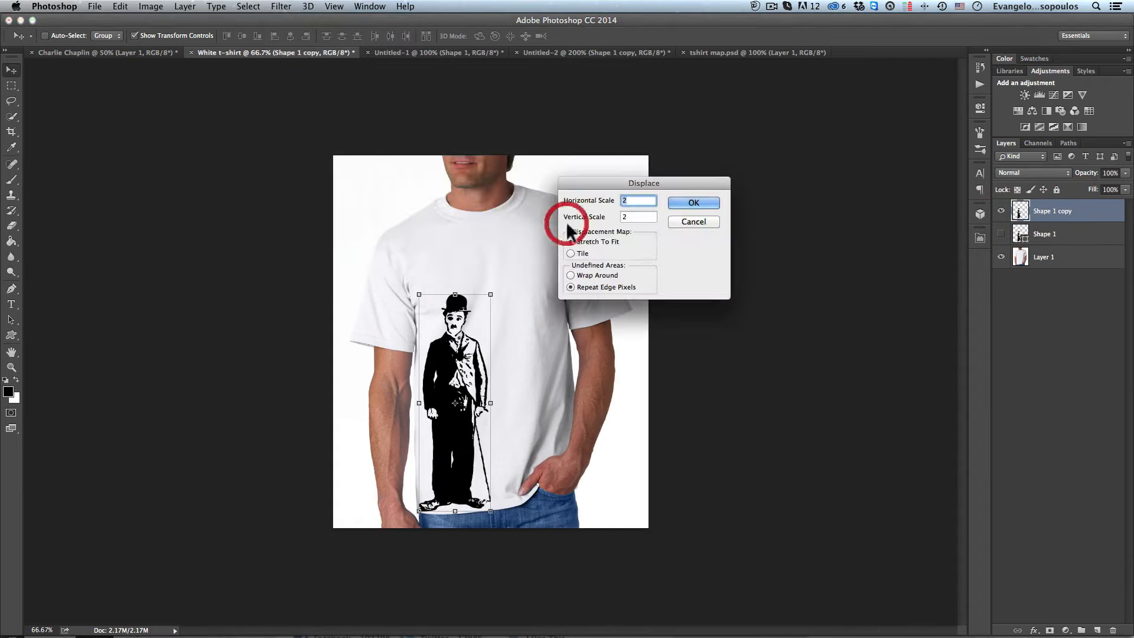
click(686, 204)
click(535, 159)
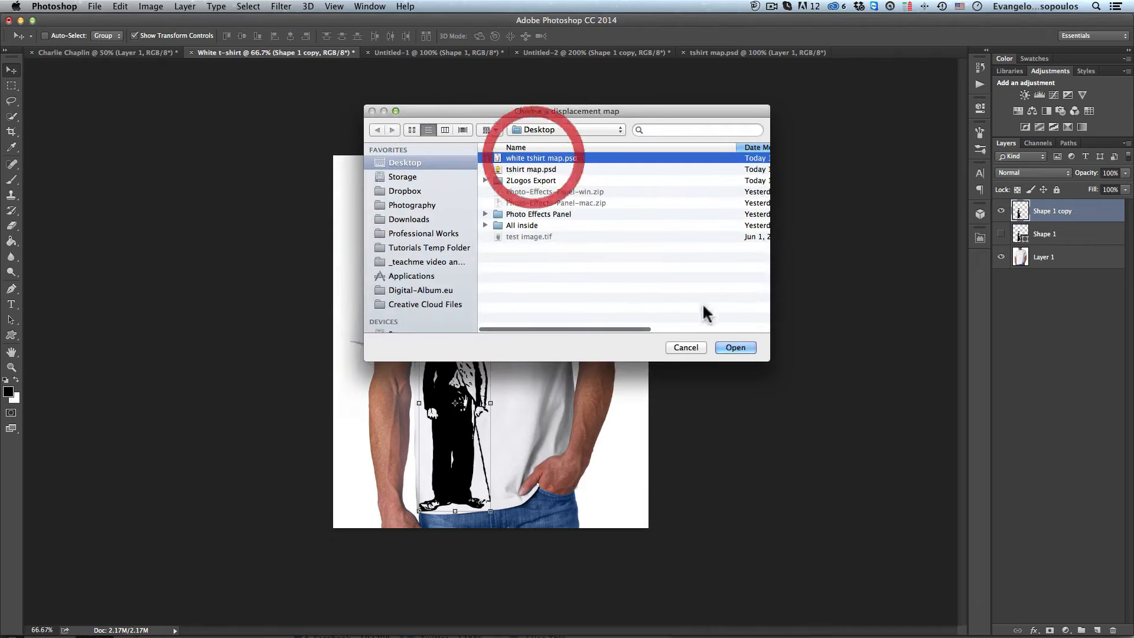
click(731, 347)
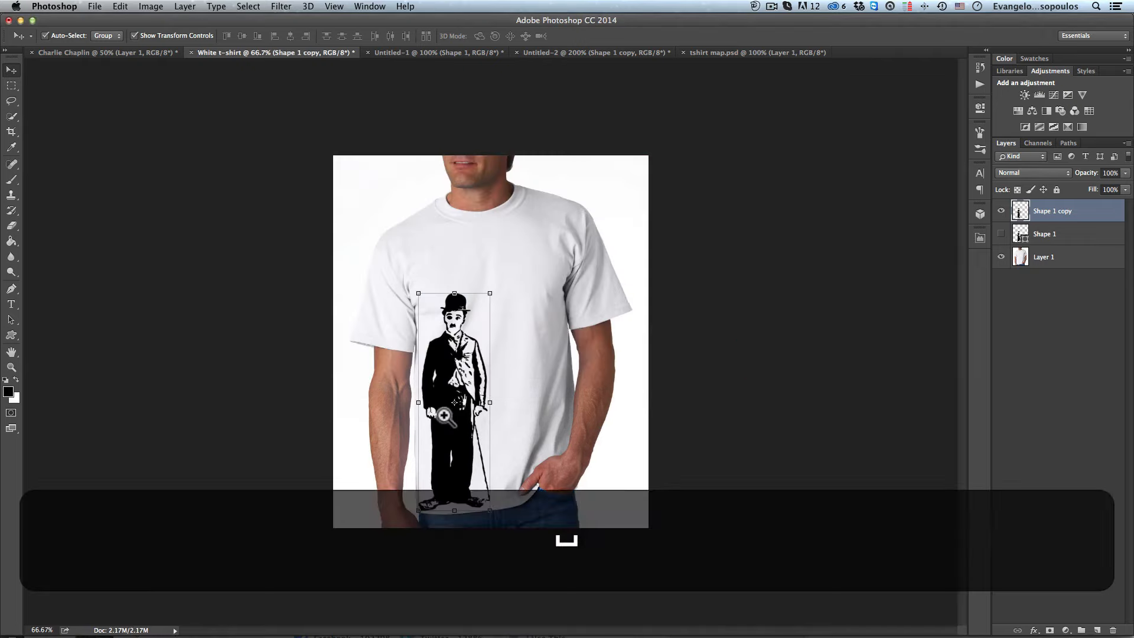
Step: Inspect the displaced graphic, hide the Shape 1 copy, and make a visible duplicate of the original Shape 1 layer
super+click(449, 413)
super+click(449, 413)
drag(426, 402, 514, 203)
drag(508, 306, 417, 399)
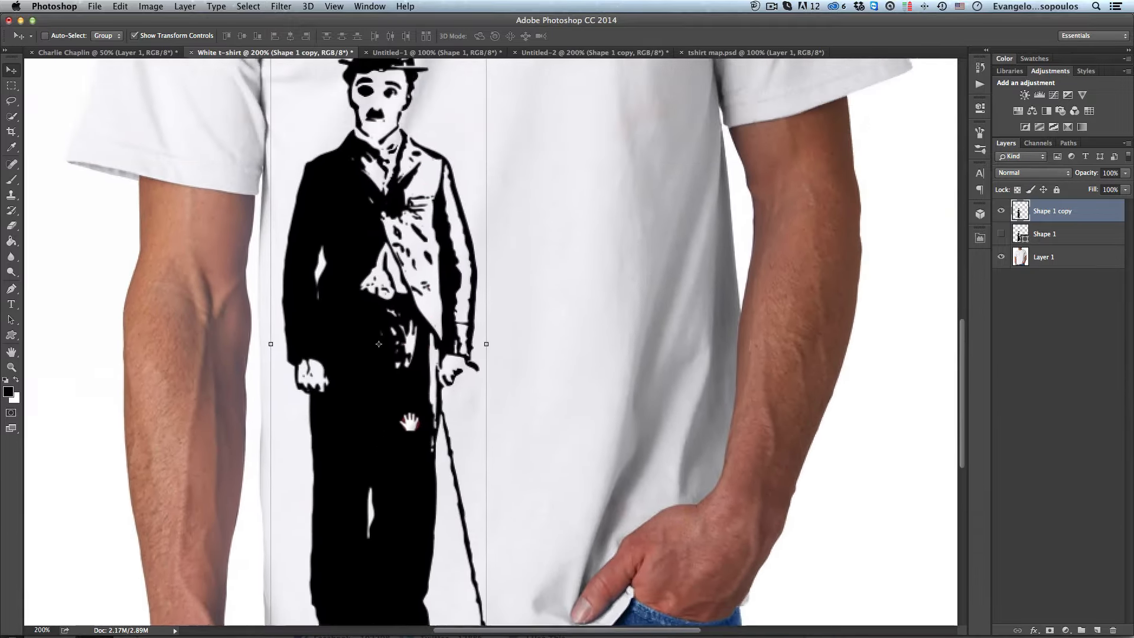
alt+click(512, 337)
alt+click(512, 336)
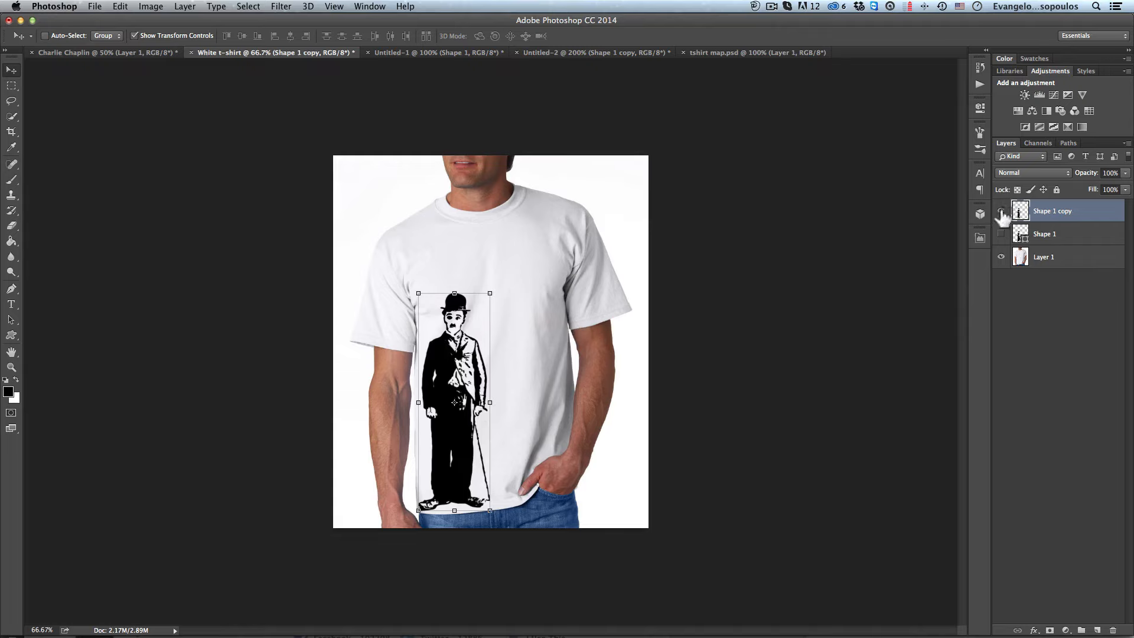
click(1002, 211)
click(1048, 234)
key(super+j)
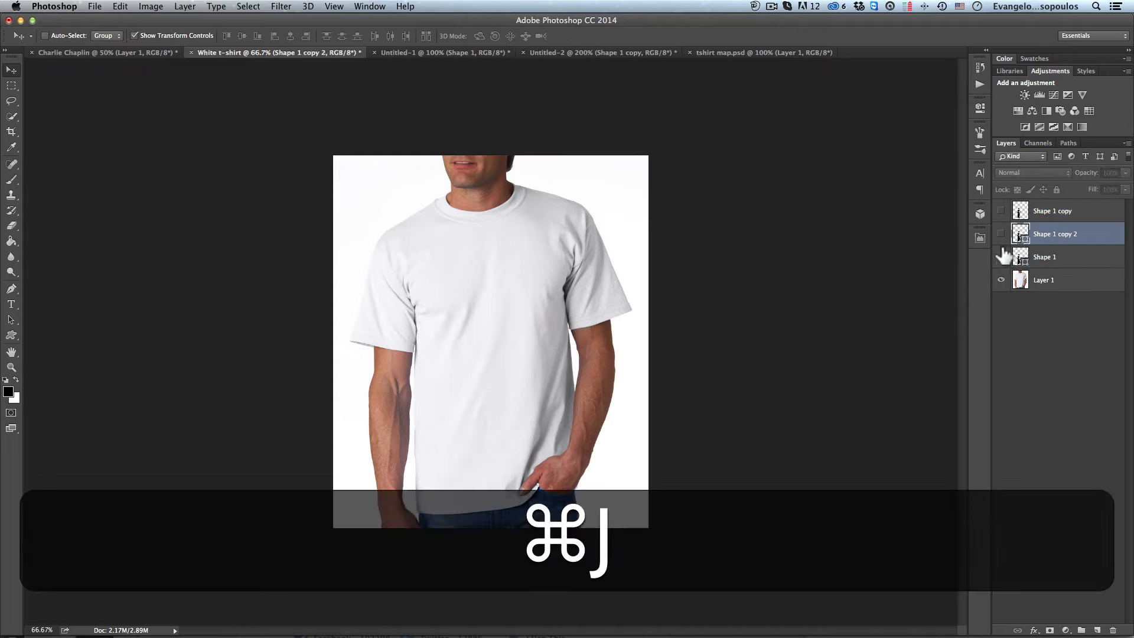
click(1002, 234)
Step: Move the Shape 1 copy 2 graphic over the folds beside the pocketed hand and scale it to about 79%
drag(464, 349, 536, 280)
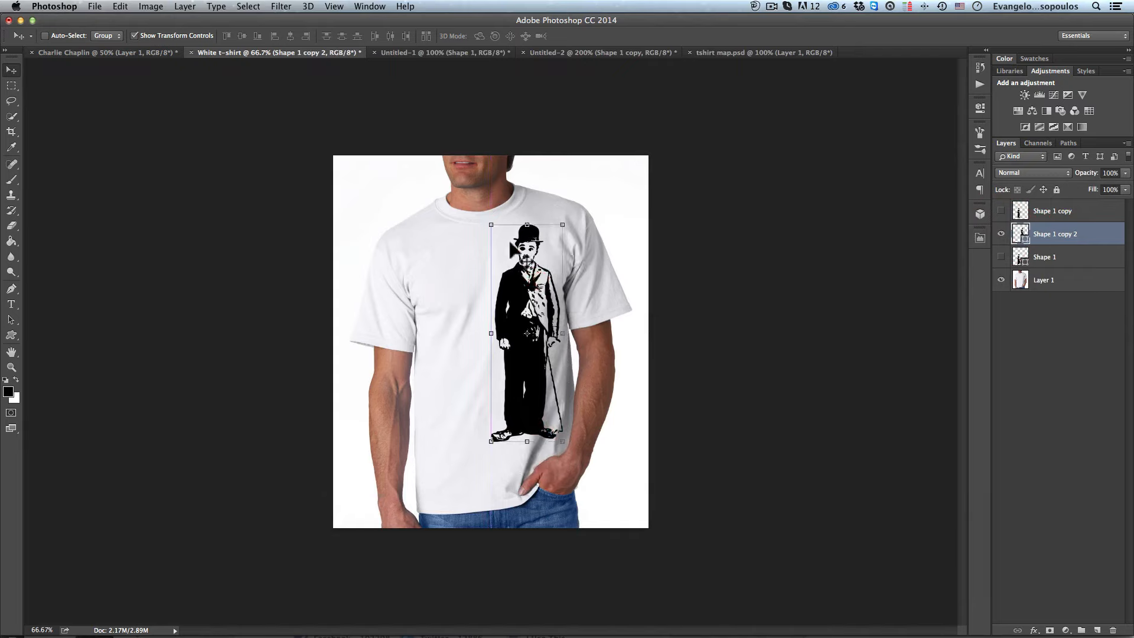
drag(490, 224, 512, 264)
mouse_move(531, 316)
mouse_down()
mouse_move(520, 347)
mouse_move(536, 326)
mouse_up()
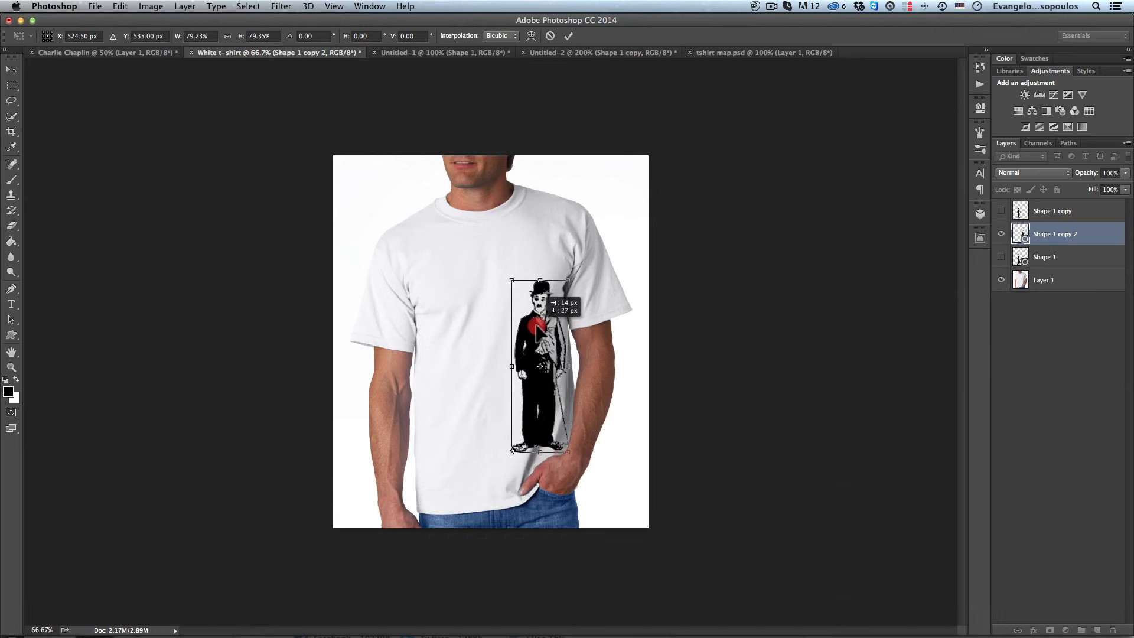
click(568, 36)
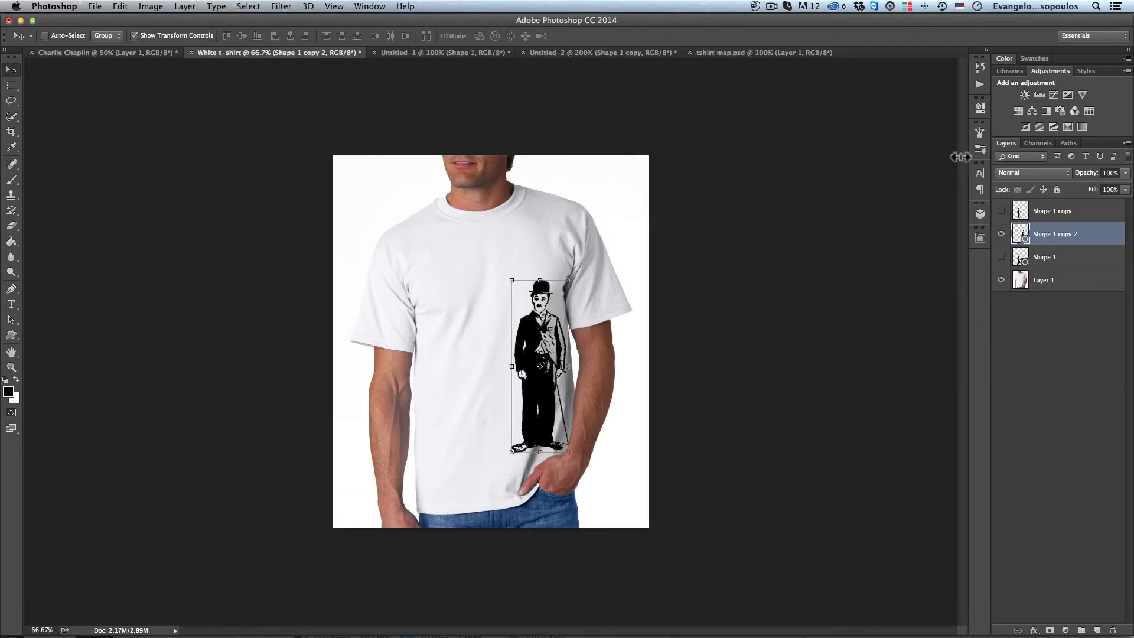
Step: Reapply the last Displace filter to Shape 1 copy 2 and check the result up close
click(280, 6)
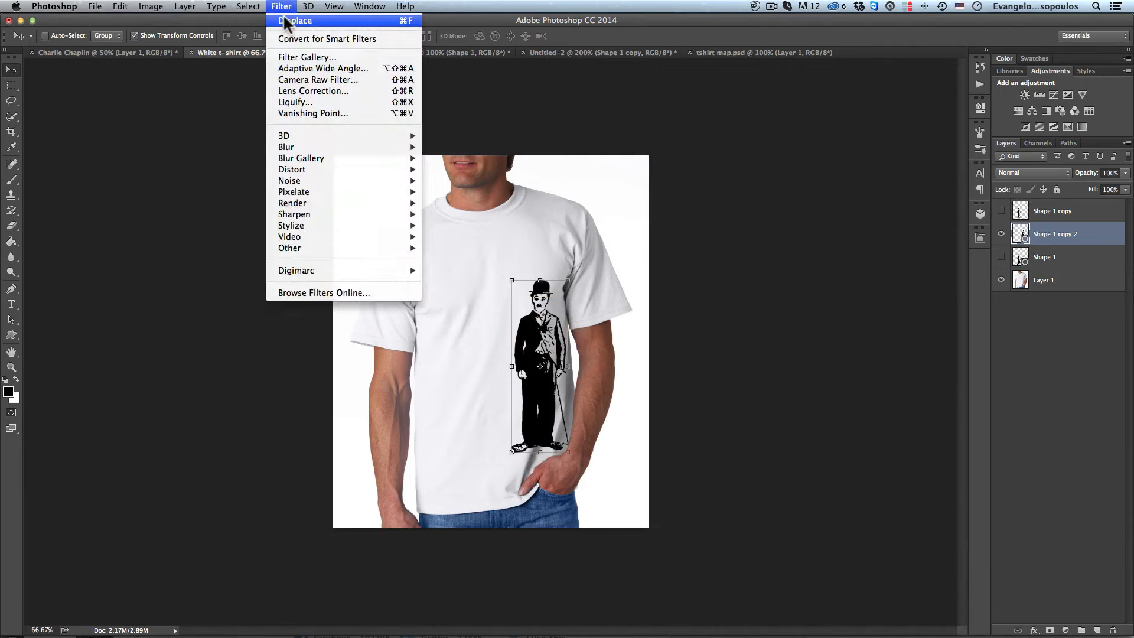
click(283, 20)
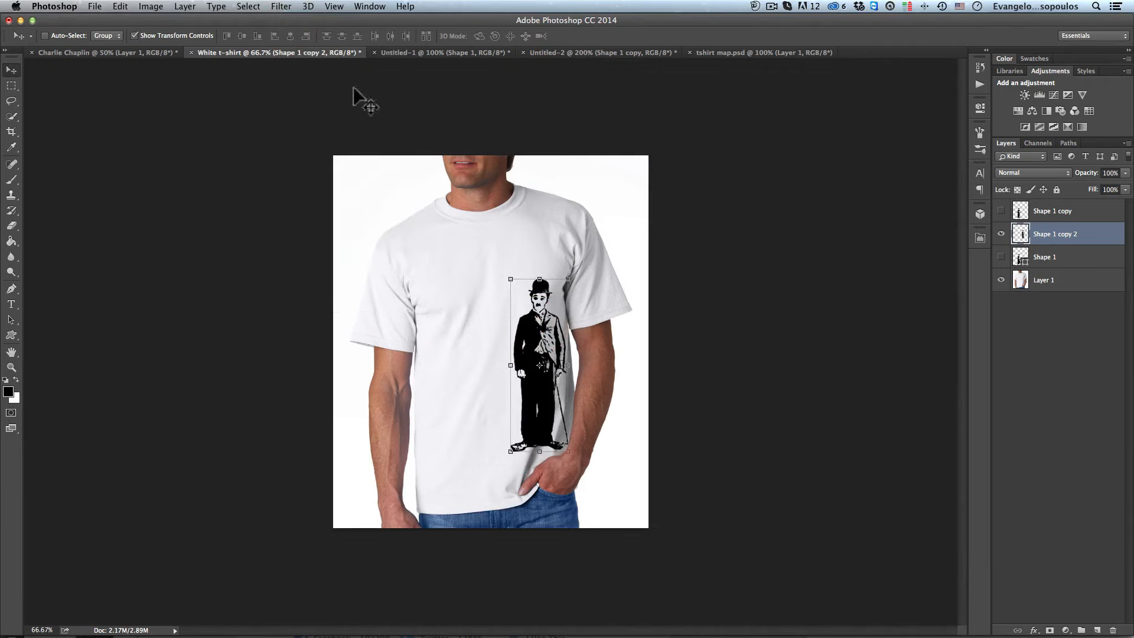
super+click(557, 338)
super+click(557, 338)
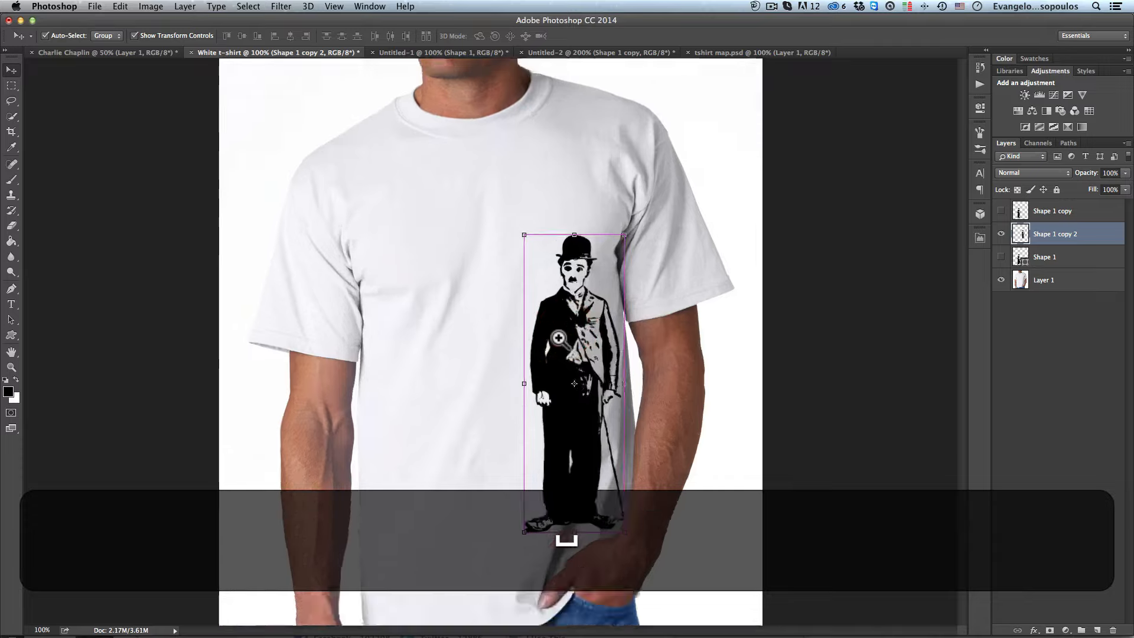
drag(534, 253, 515, 192)
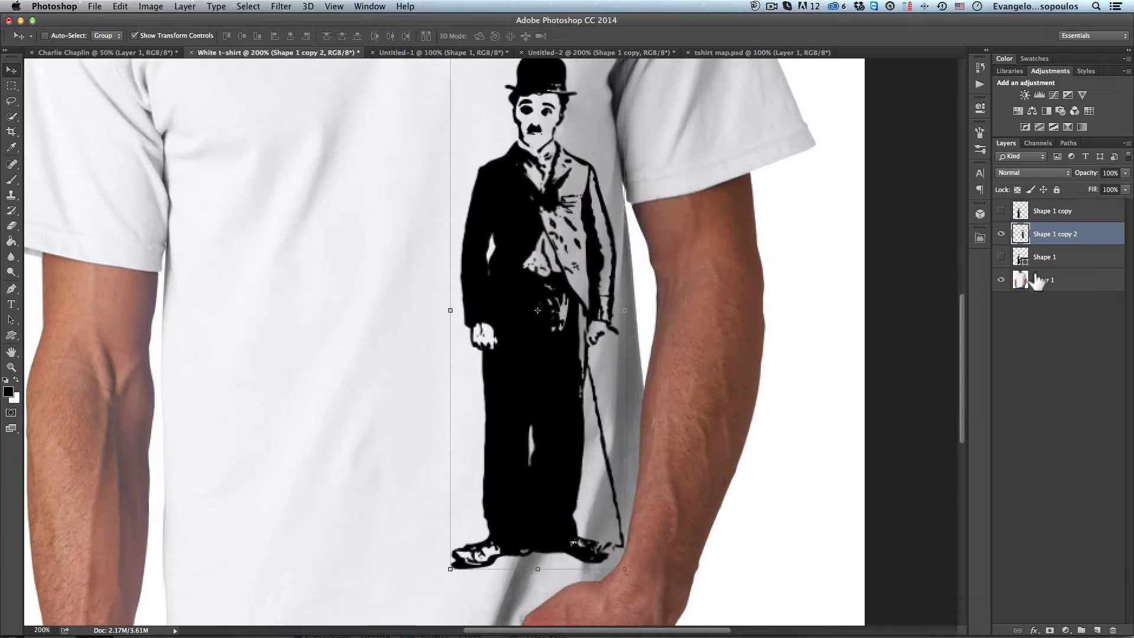
Step: Show the original Shape 1 layer beside the visible Shape 1 copy 2 and compare both graphics on the white shirt
click(1001, 234)
click(1002, 257)
alt+click(595, 260)
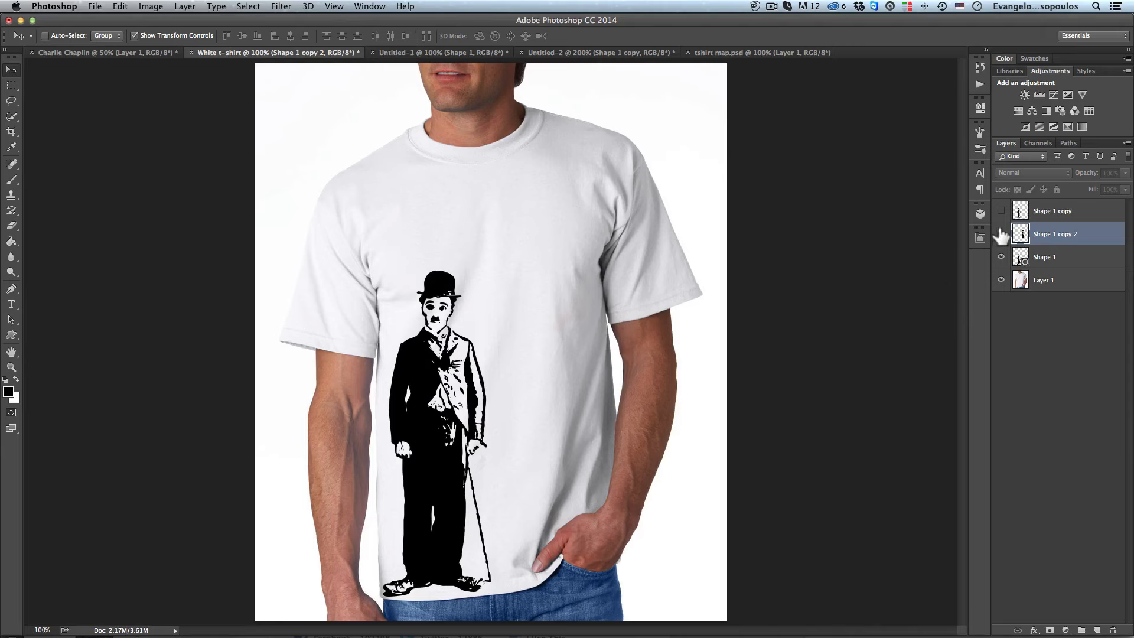
click(1002, 234)
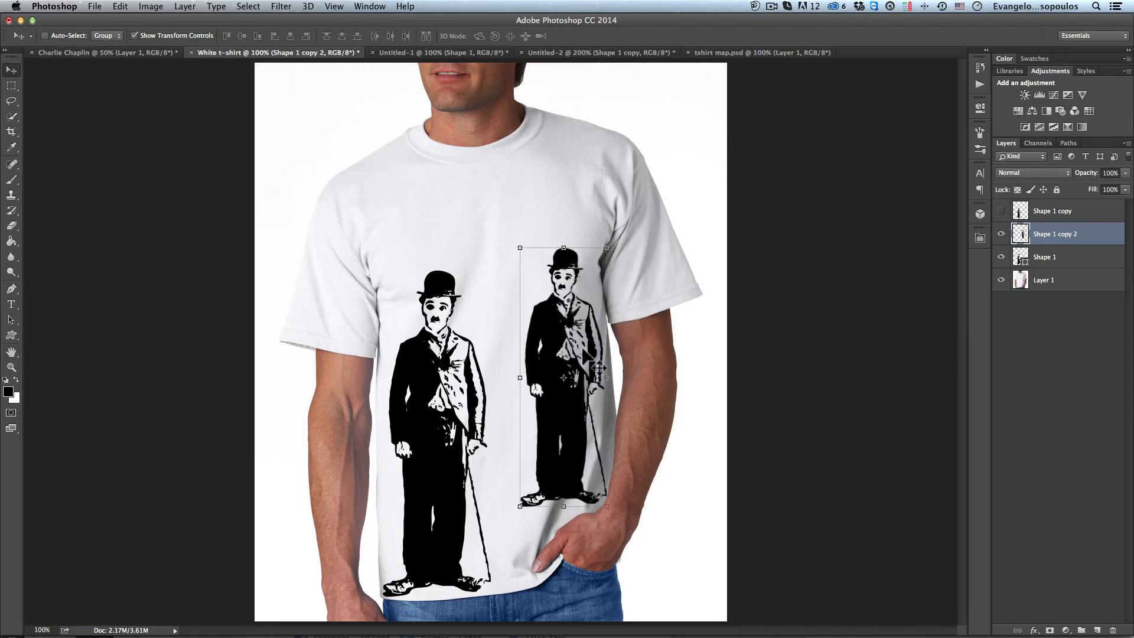
super+click(573, 471)
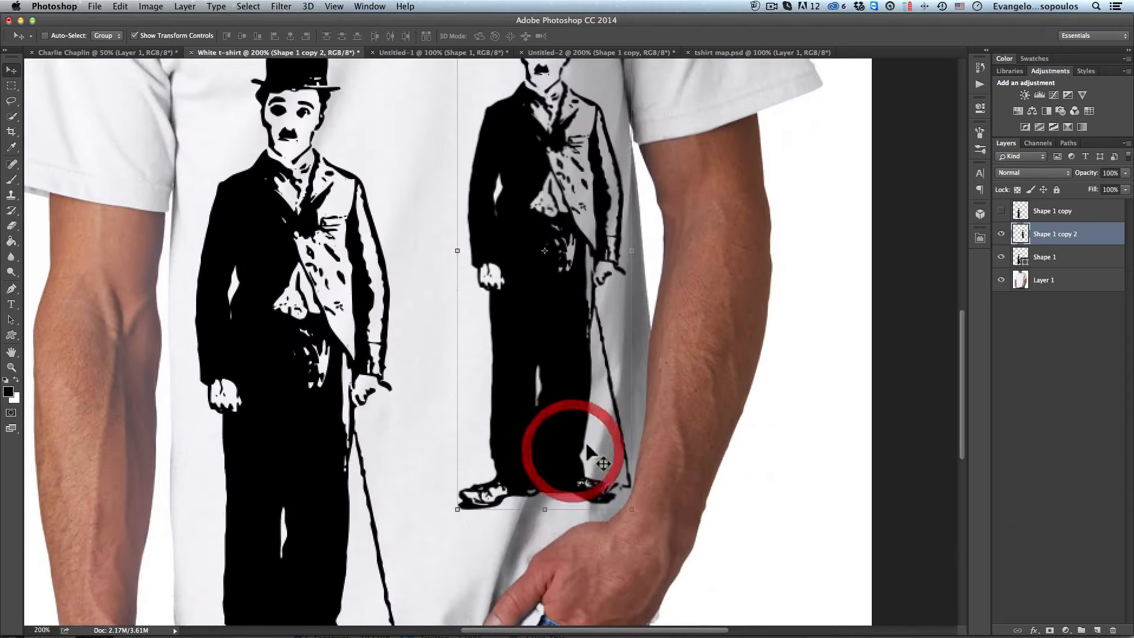
Step: Undo the displacement and scaling of Shape 1 copy 2, and scale the graphic down to about 68%
alt+click(557, 388)
alt+click(557, 389)
key(alt+super+z)
key(alt+super+z)
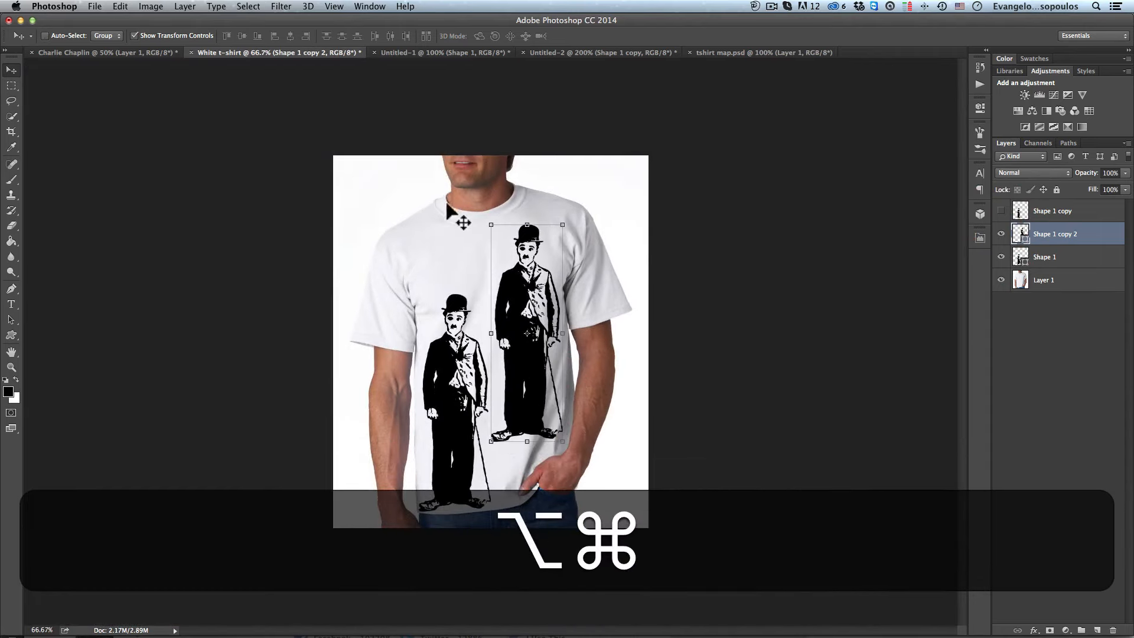
drag(488, 222, 523, 282)
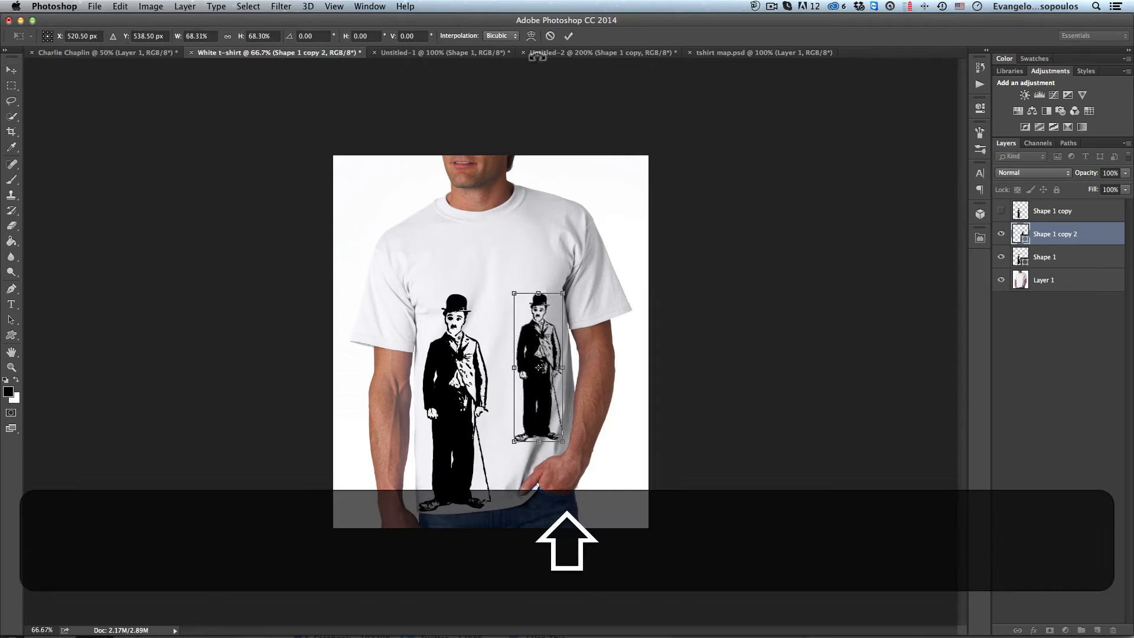
click(568, 35)
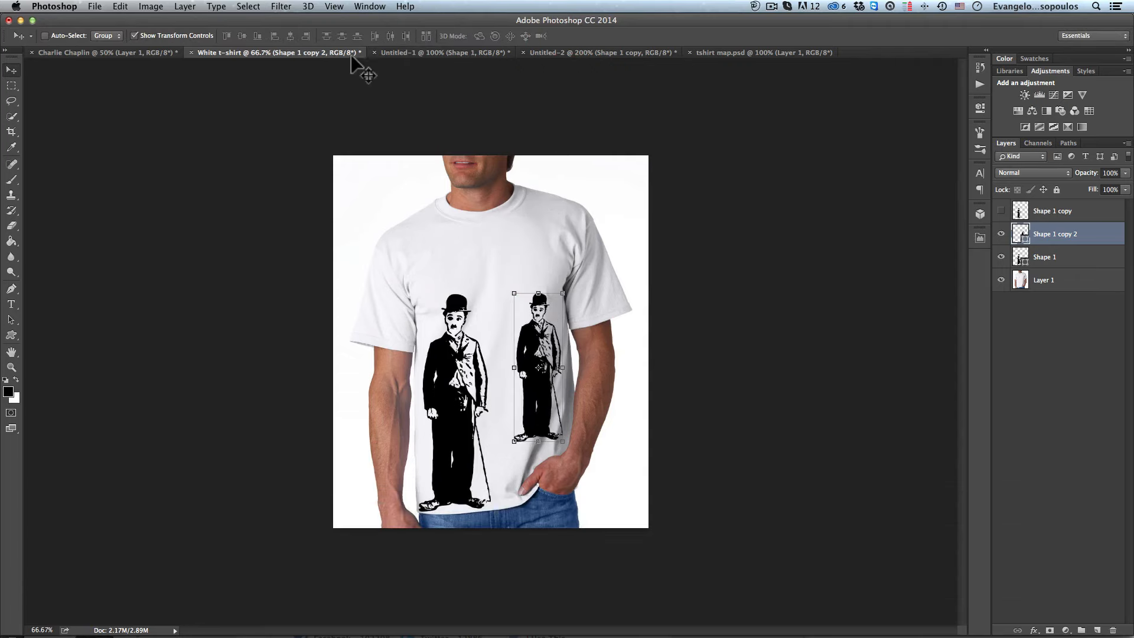
Step: Rasterize Shape 1 copy 2 and displace it with horizontal and vertical scale 5, using white tshirt map.psd as the displacement map
click(280, 6)
mouse_move(367, 170)
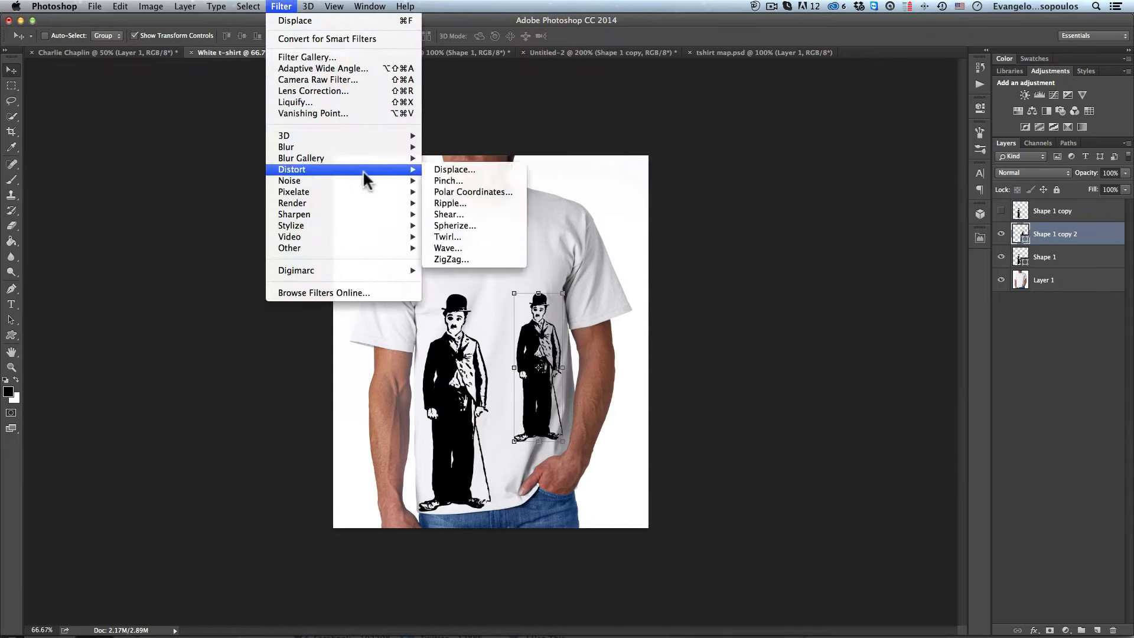
click(454, 169)
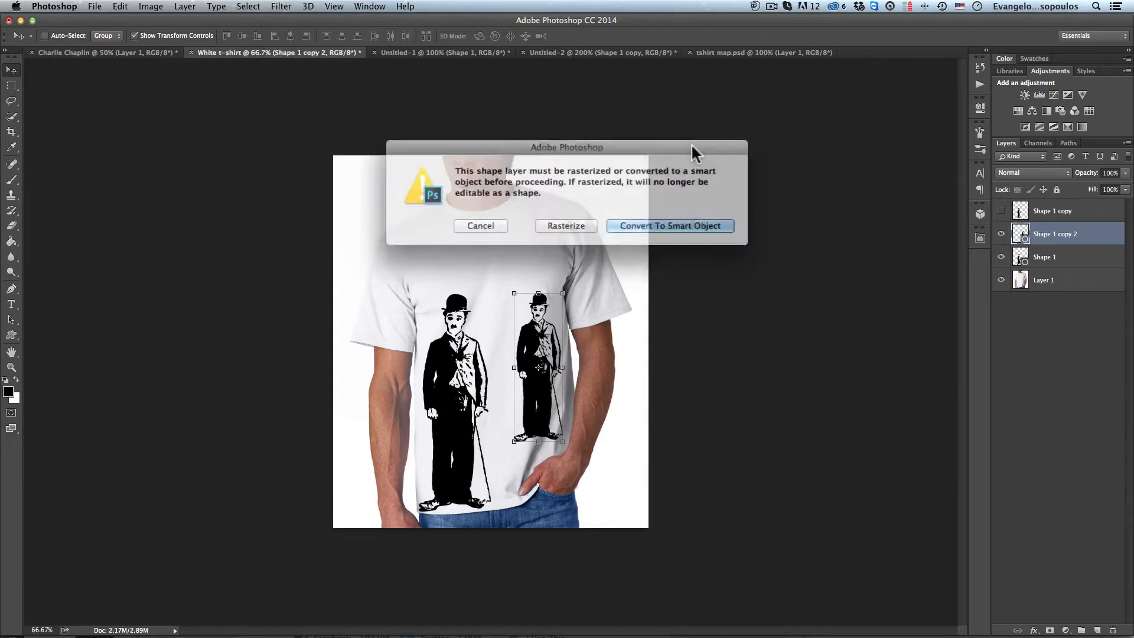
click(570, 225)
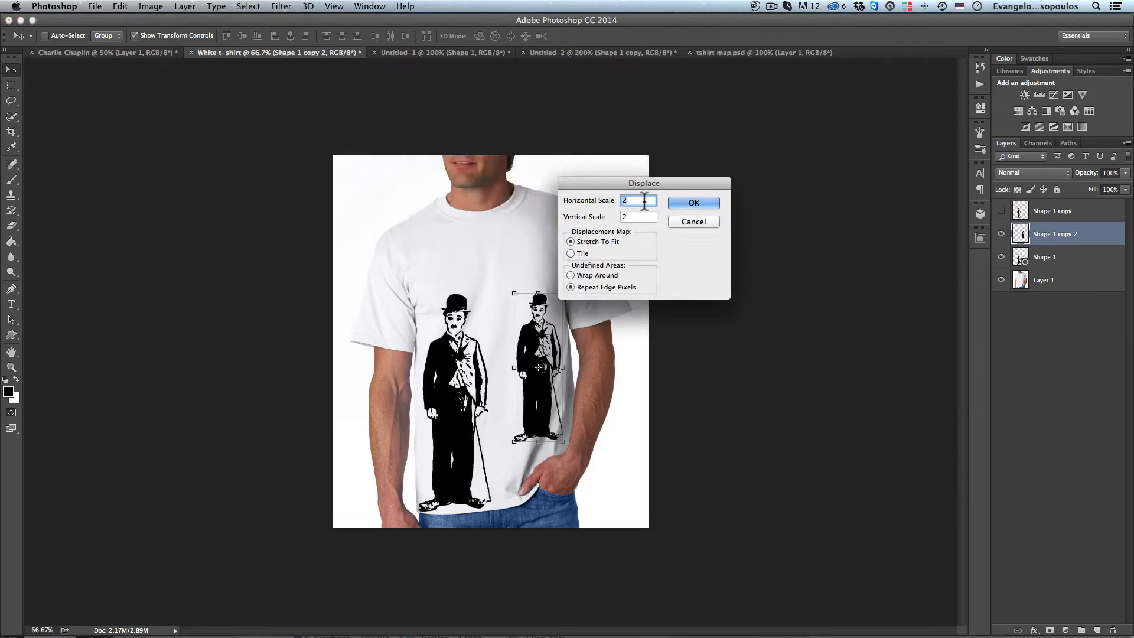
text(5)
key(Tab)
text(5)
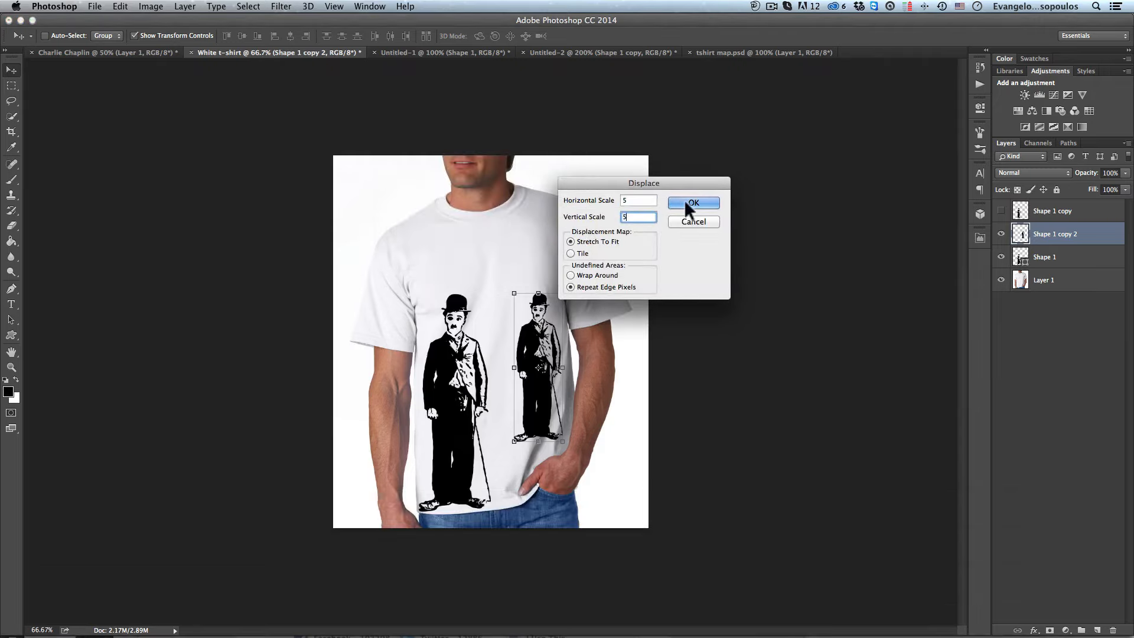
click(695, 202)
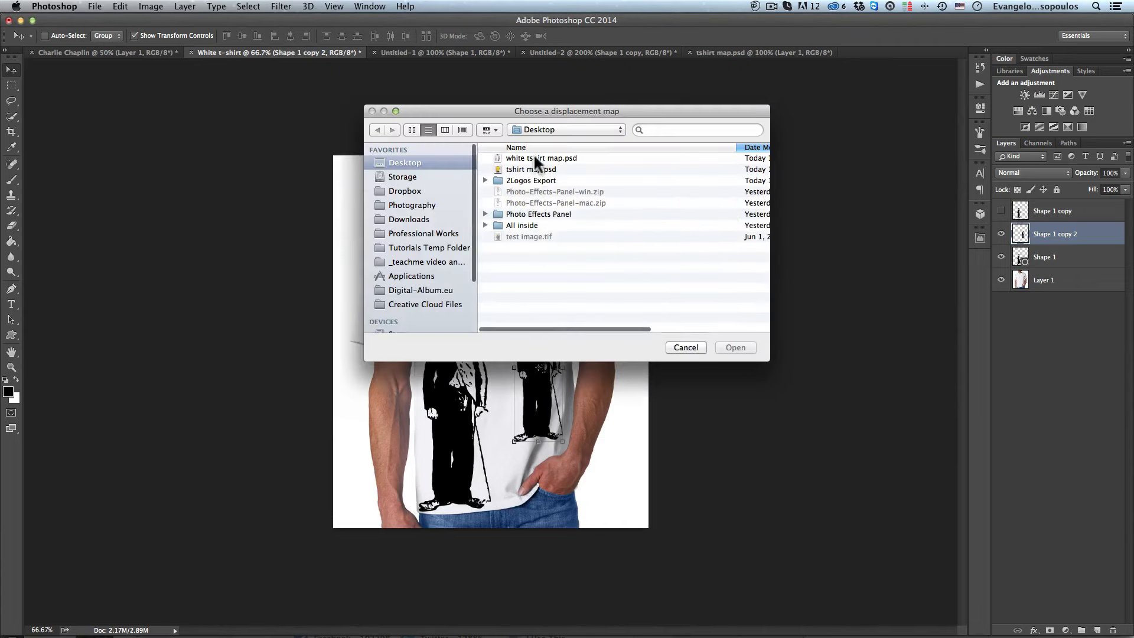
click(532, 158)
double_click(532, 158)
Step: Examine the displaced Shape 1 copy 2 up close against the shirt folds, and toggle its visibility off and on to compare
key(super+space)
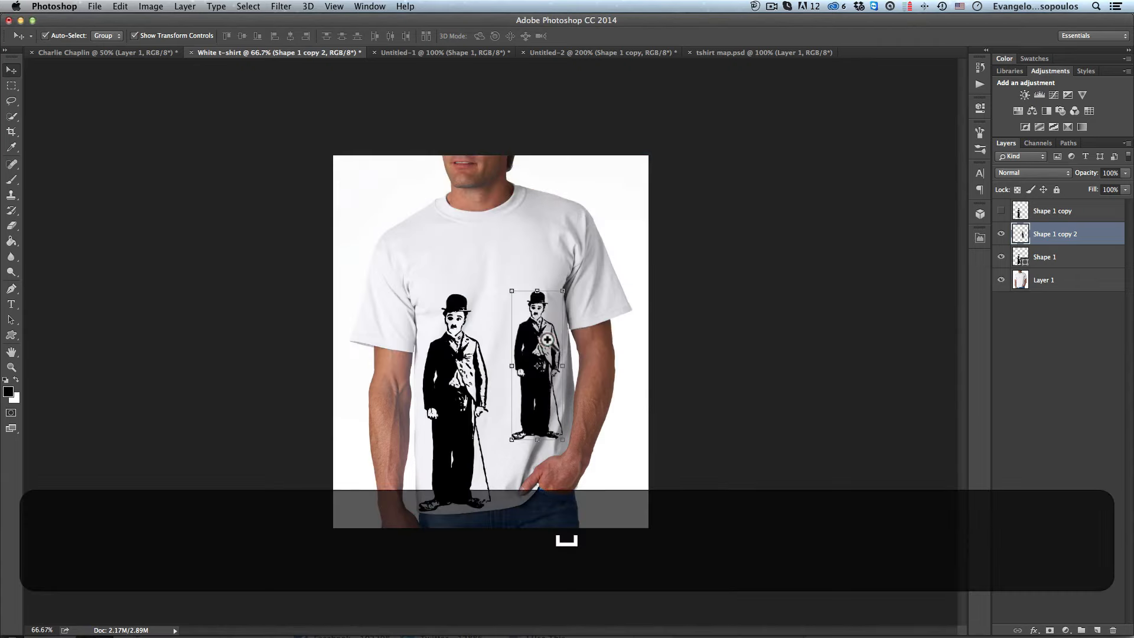
super+click(547, 339)
super+click(560, 364)
scroll(560, 365, down, 5)
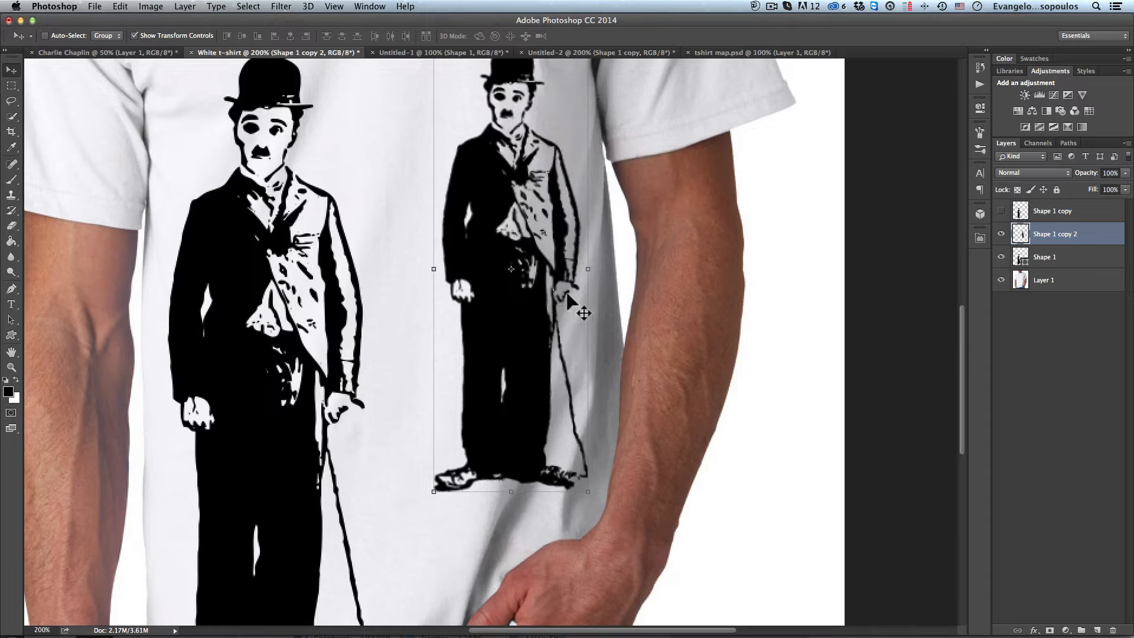
alt+click(486, 286)
alt+click(492, 314)
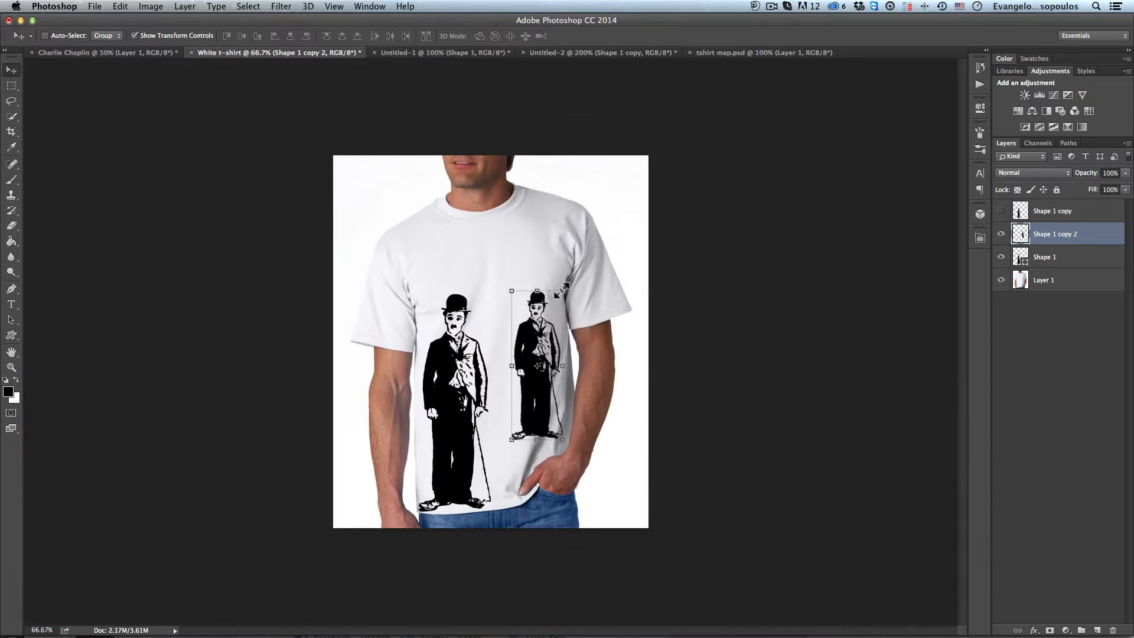
click(1003, 234)
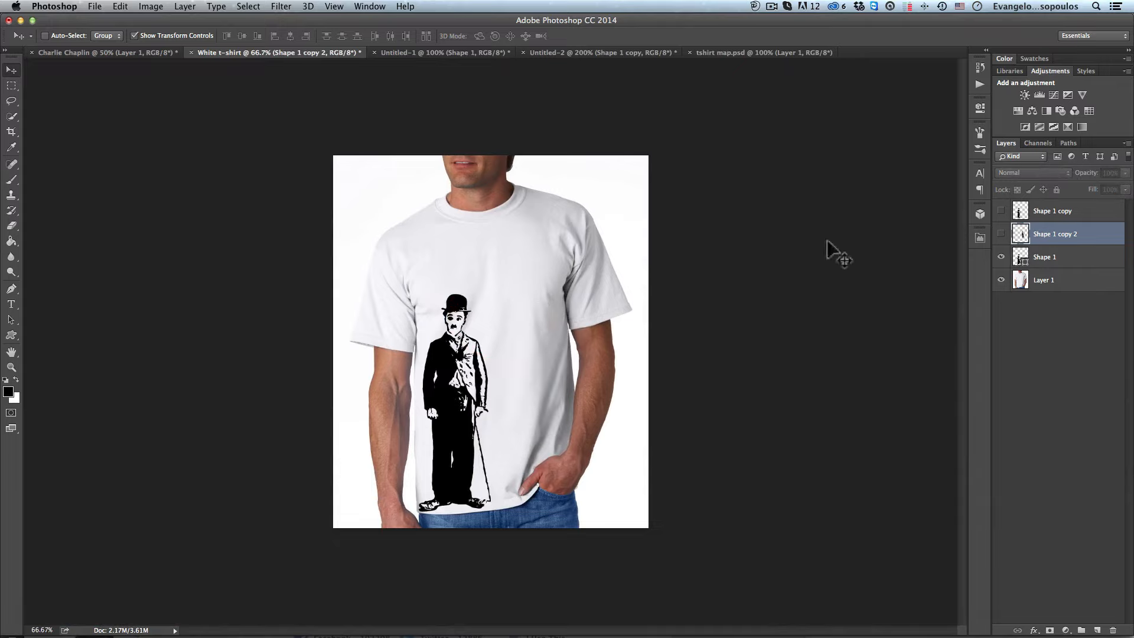
click(1000, 234)
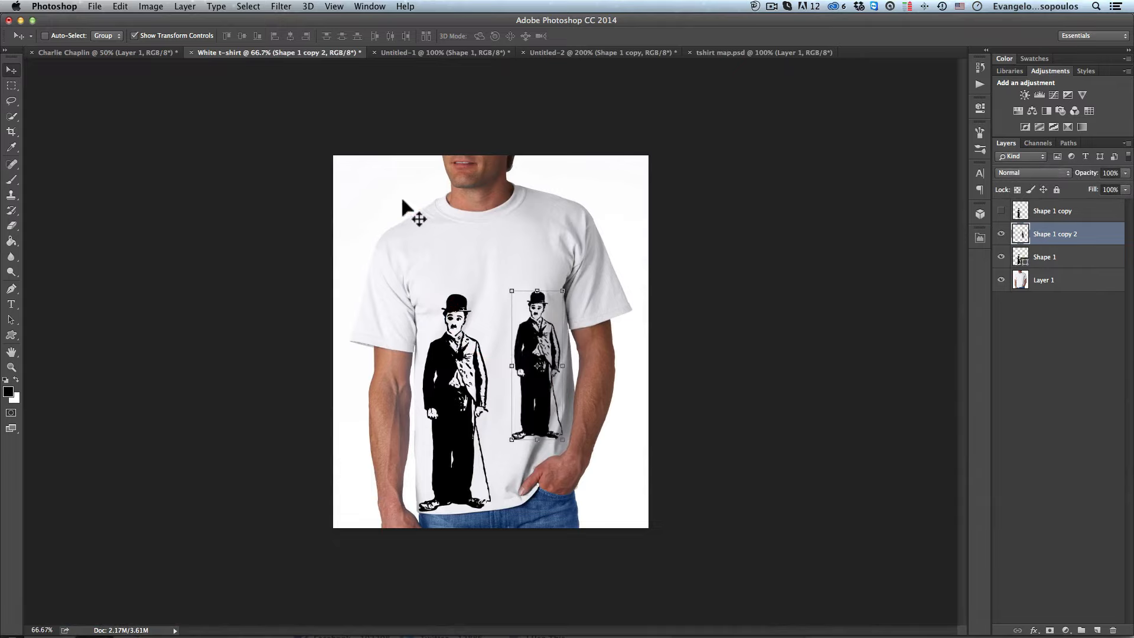